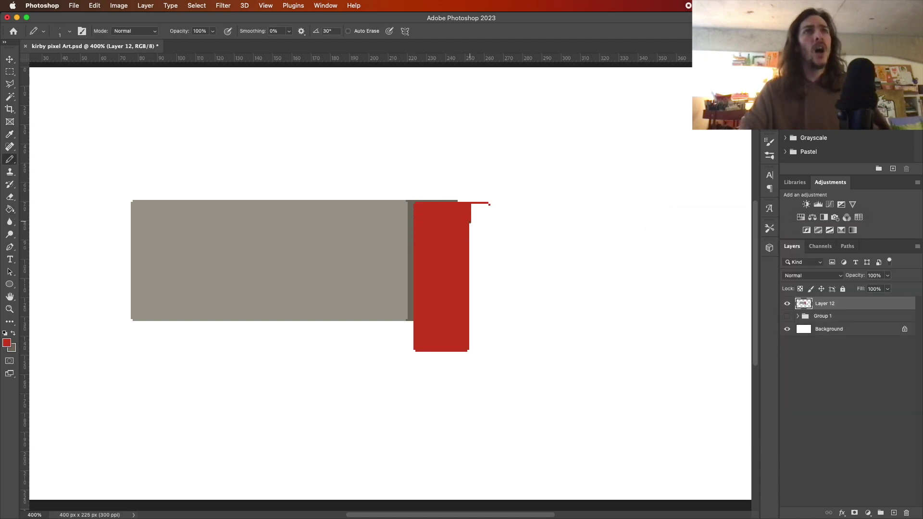
Outline the red cab with its stepped edge and fill the window dark red
drag(491, 208, 491, 251)
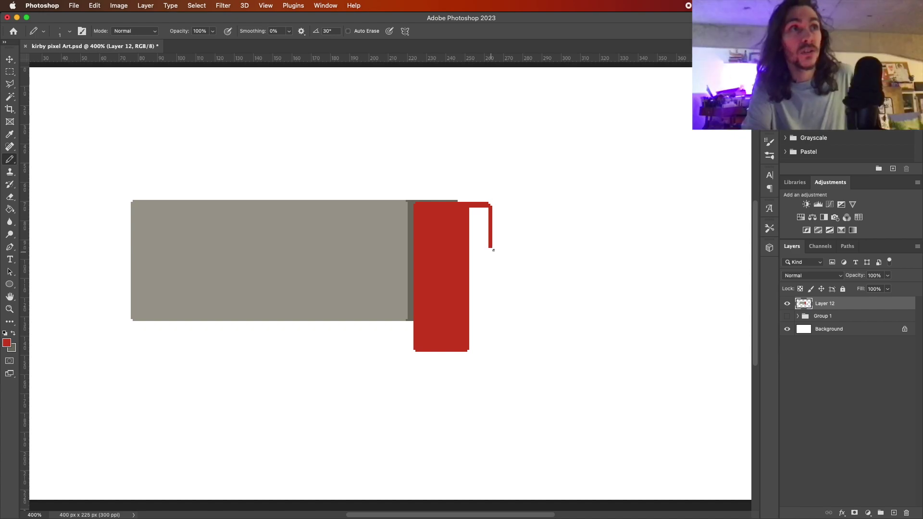
drag(470, 351, 539, 351)
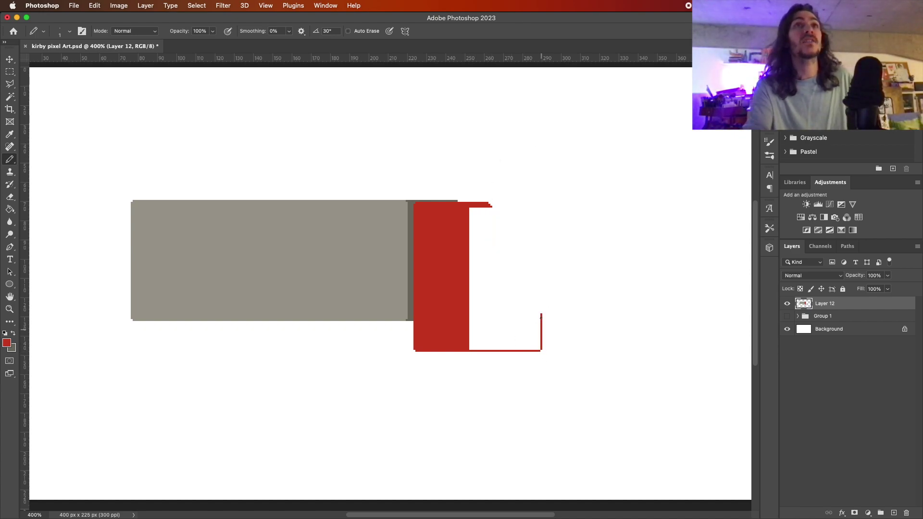
drag(470, 298, 503, 304)
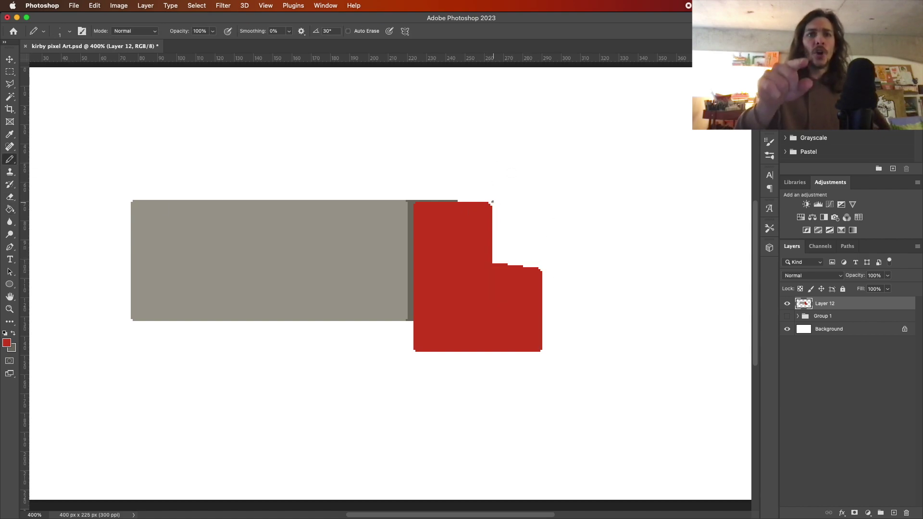
drag(507, 239, 511, 264)
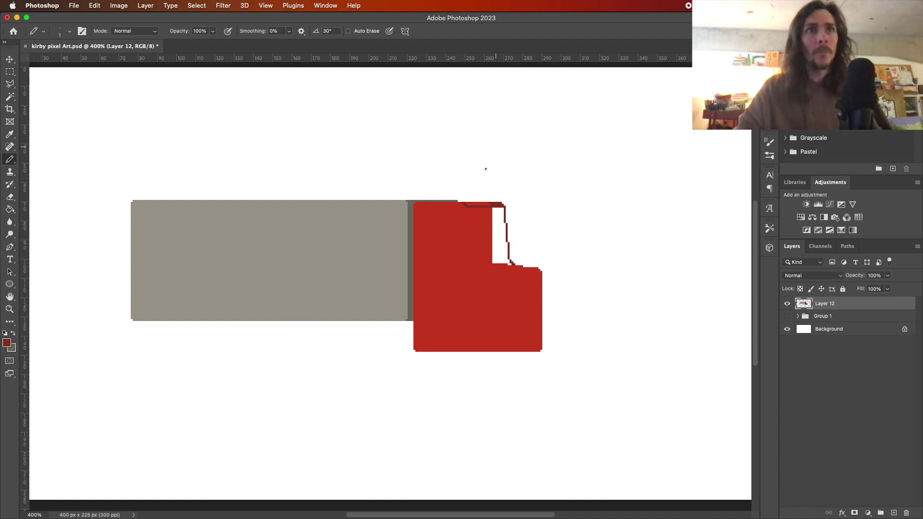
click(478, 234)
Paint the truck front solid grey with a small light grey box
click(7, 343)
click(890, 244)
drag(555, 286, 556, 336)
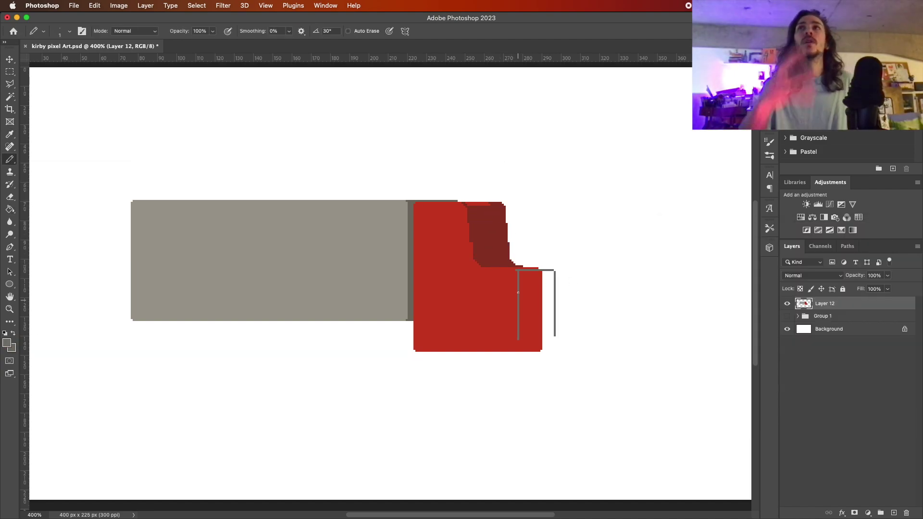
click(513, 328)
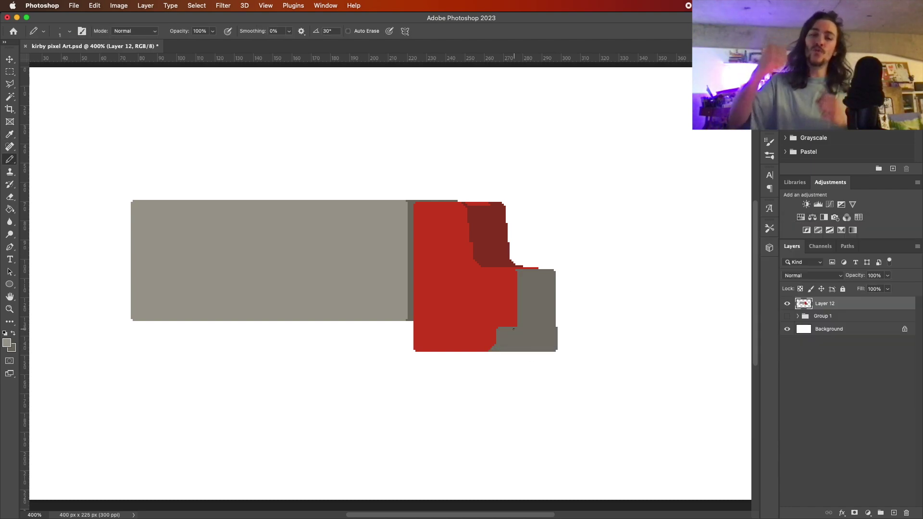
click(505, 339)
alt+click(496, 204)
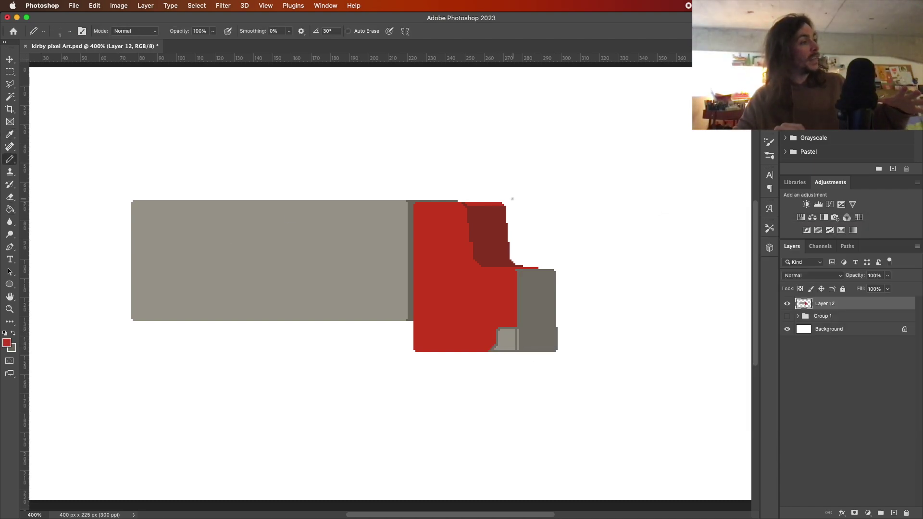
key(ctrl+plus)
click(7, 343)
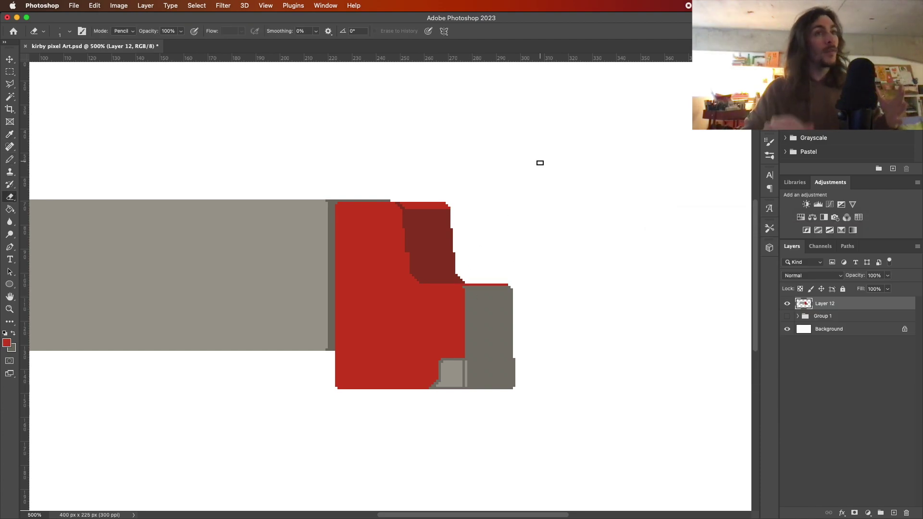
Fill a dark red circle at the cab's lower edge and delete its part below the truck
key(Return)
key(m)
drag(345, 341, 419, 403)
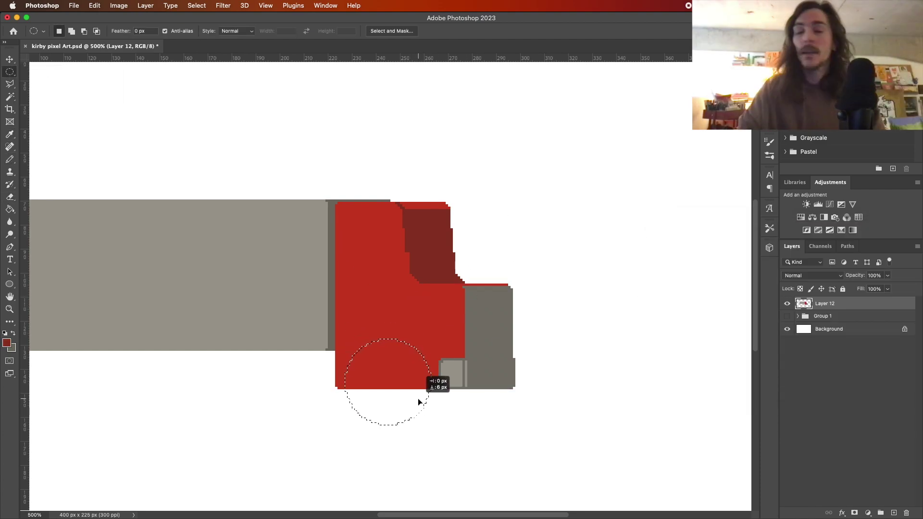
key(alt+BackSpace)
drag(303, 466, 491, 390)
key(BackSpace)
Try a size 36 brush, undo, and re-trim the wheel circle's lower half
key(b)
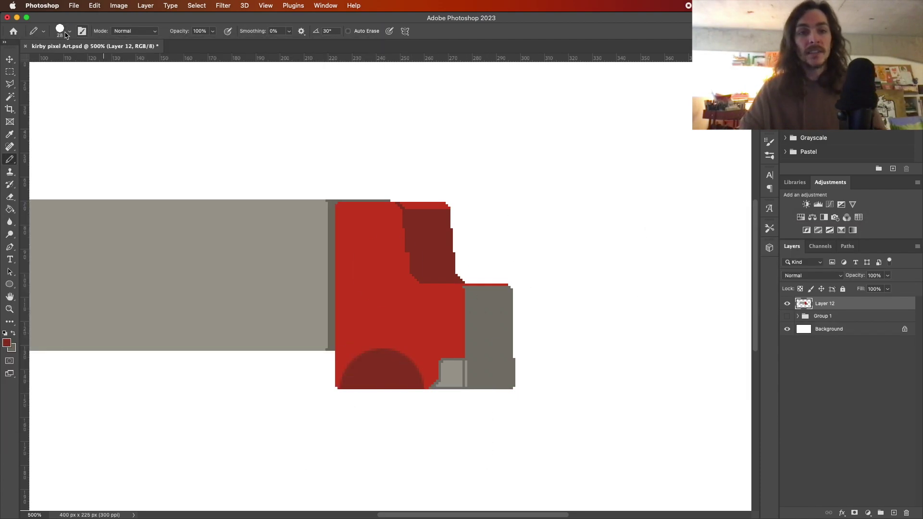
click(70, 30)
text(36)
key(Return)
key(Return)
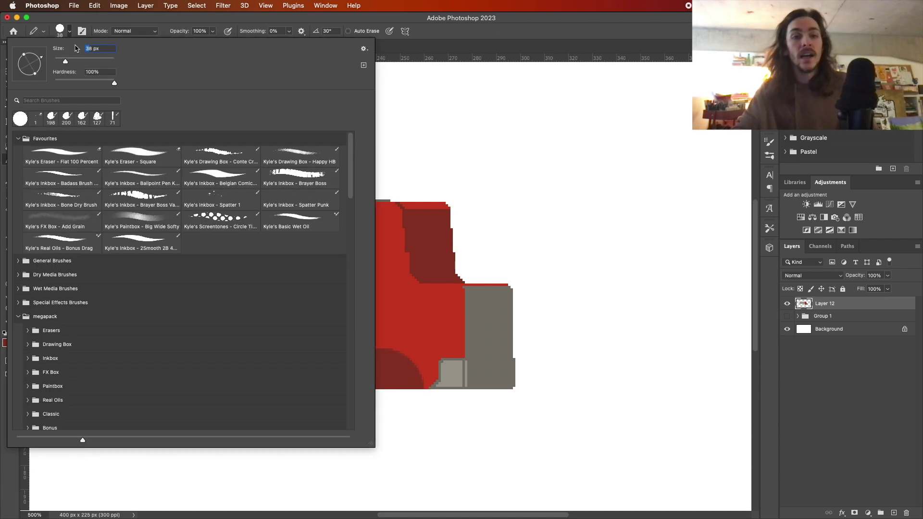
key(Return)
key(ctrl+z)
click(381, 391)
key(m)
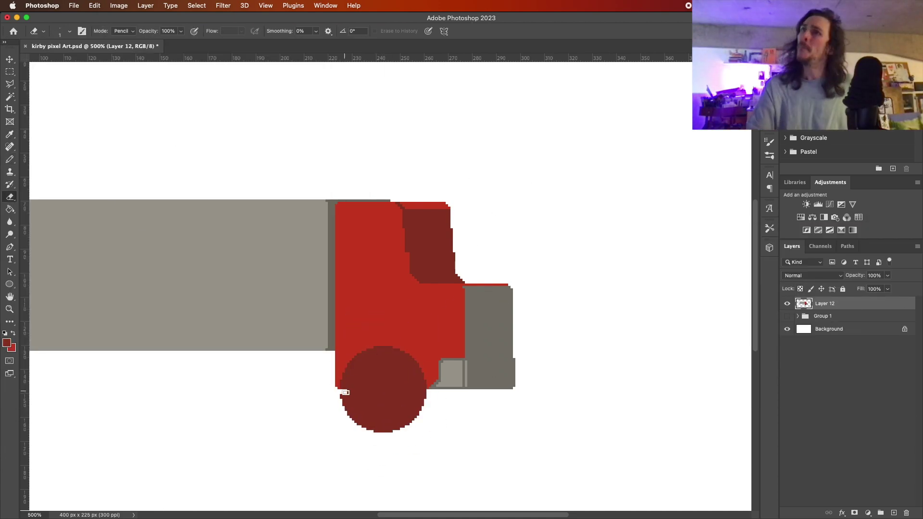
drag(313, 462, 484, 404)
key(BackSpace)
key(ctrl+d)
Pencil an arch outline above the wheel well, closing its left edge
key(b)
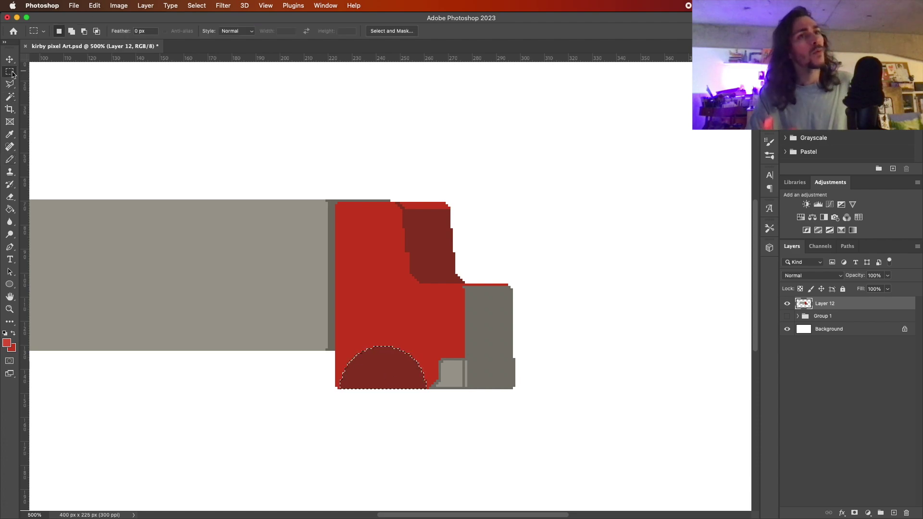
drag(347, 333, 425, 340)
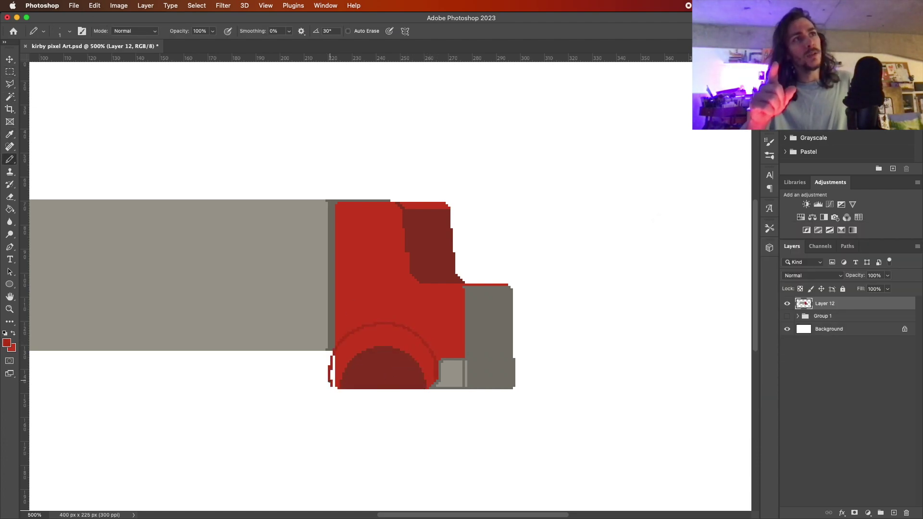
drag(331, 382, 338, 345)
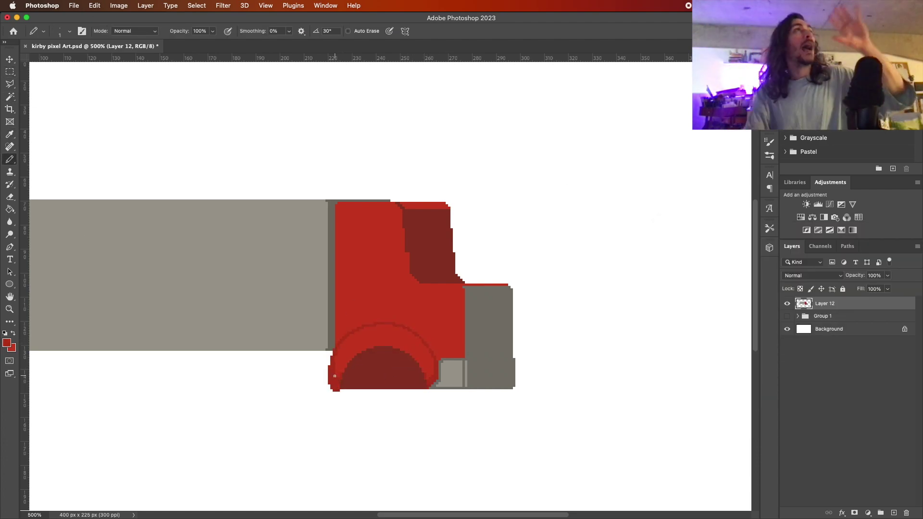
scroll(424, 370, down, 2)
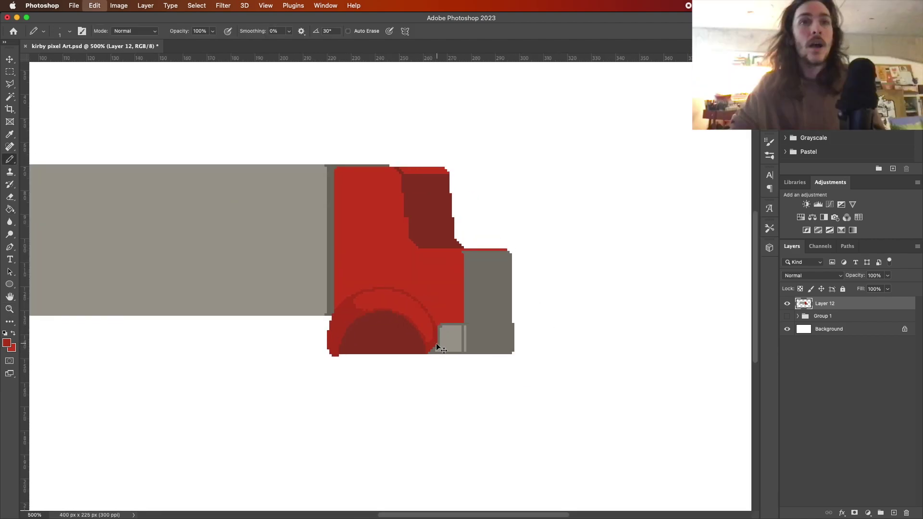
Reset the pencil brush size to one pixel
click(70, 31)
drag(56, 58, 64, 61)
click(391, 360)
click(70, 31)
double_click(35, 118)
Paint the bumper patch grey and add a red edge along its left side
click(7, 343)
key(Return)
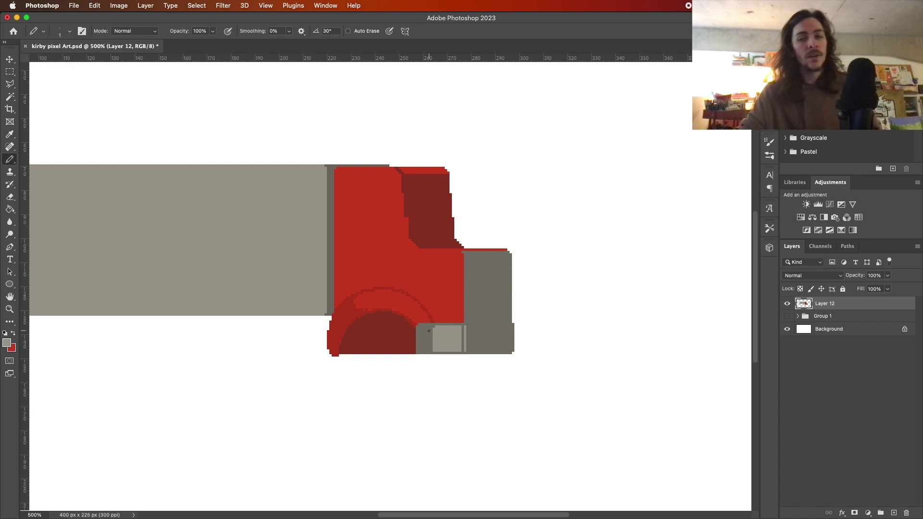
click(6, 343)
click(371, 312)
key(Return)
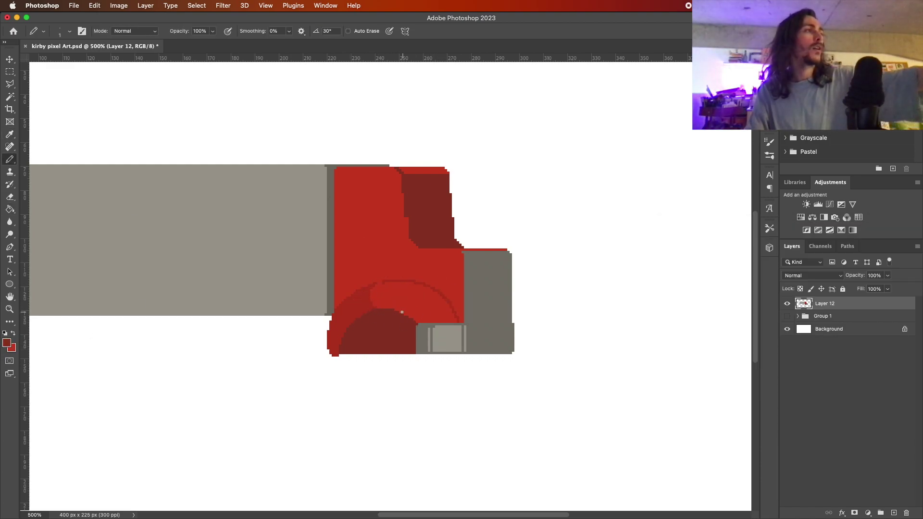
drag(420, 344, 419, 333)
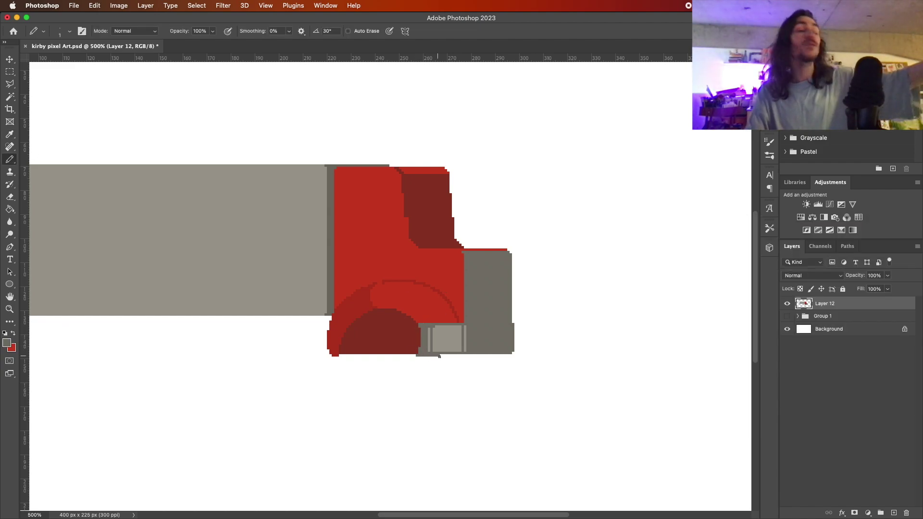
Add a new layer with a dark grey wheel circle and duplicate it
key(ctrl+shift+n)
key(Return)
key(m)
click(9, 71)
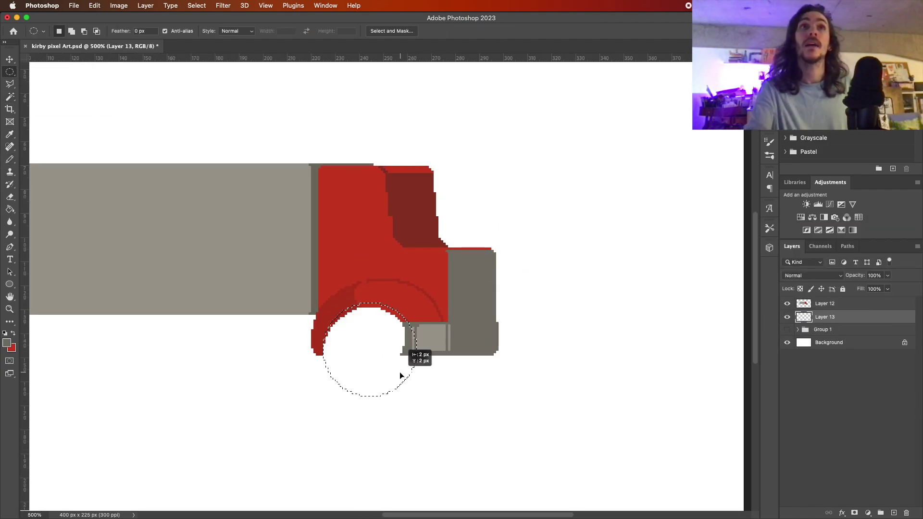
click(7, 343)
click(684, 340)
key(Return)
key(alt+BackSpace)
click(9, 59)
key(ctrl+j)
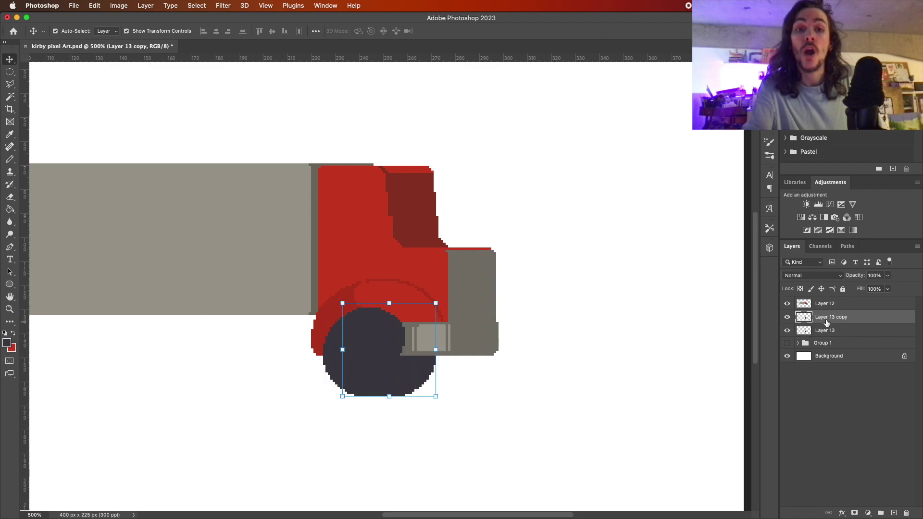
Remove the wheel layers, zoom out, undo the cab edits, and erase the red fill
key(z)
key(ctrl+minus)
key(ctrl+z)
key(ctrl+z)
key(ctrl+z)
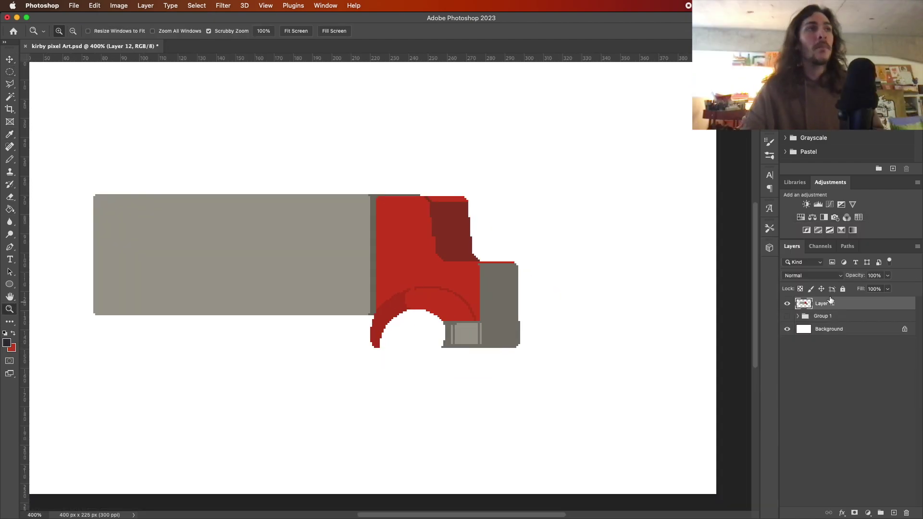
click(10, 71)
key(ctrl+z)
key(ctrl+z)
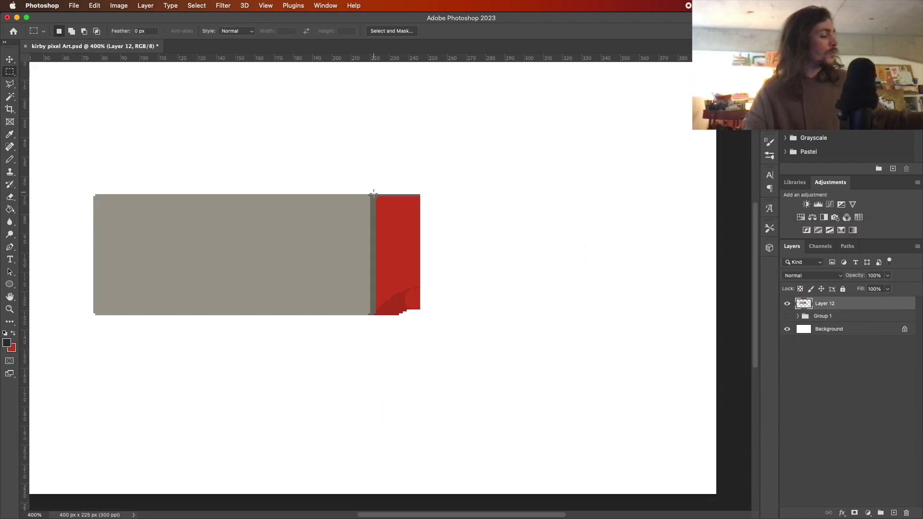
key(ctrl+z)
key(e)
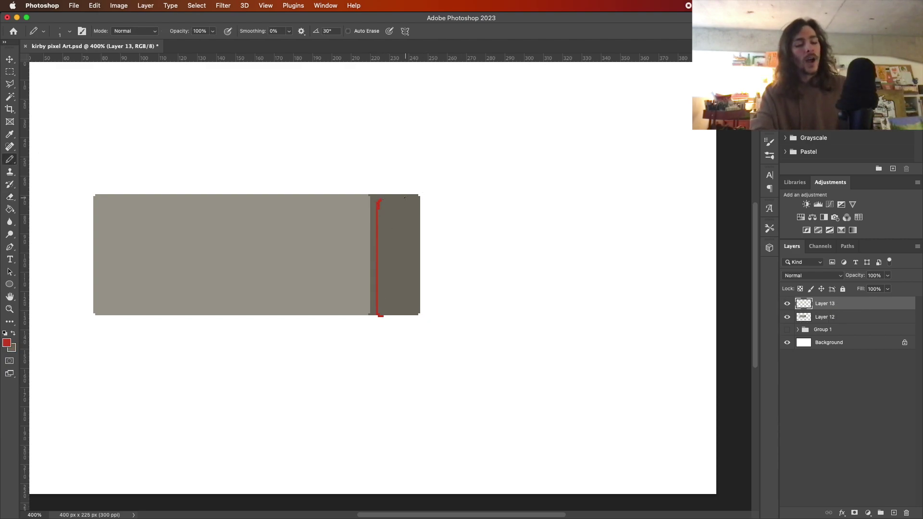
Redraw the cab outline, fill it solid red, and add a grey line along its right edge
mouse_move(434, 202)
mouse_down()
mouse_move(439, 256)
mouse_move(476, 301)
mouse_up()
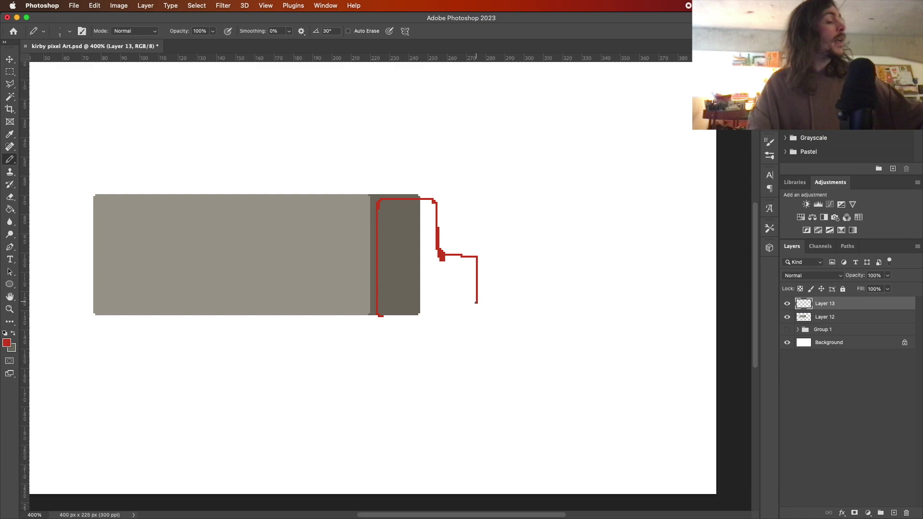
click(409, 269)
key(b)
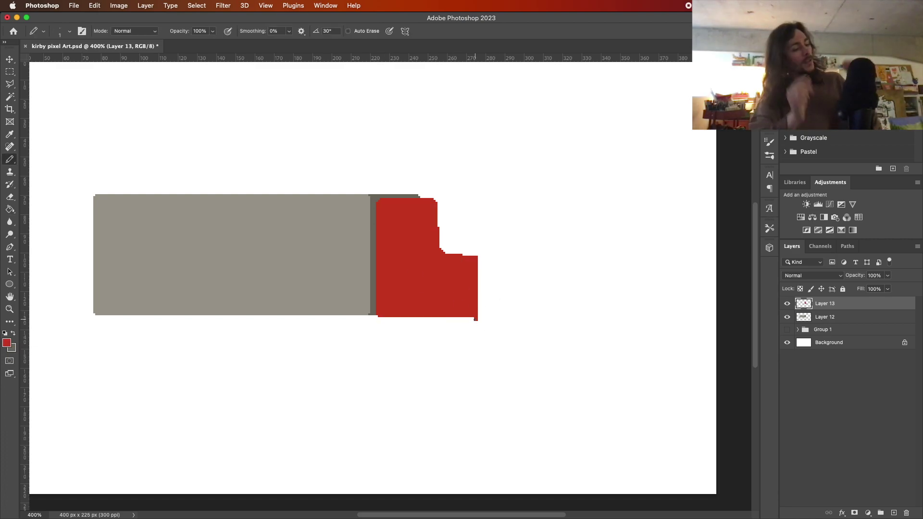
click(7, 343)
key(Return)
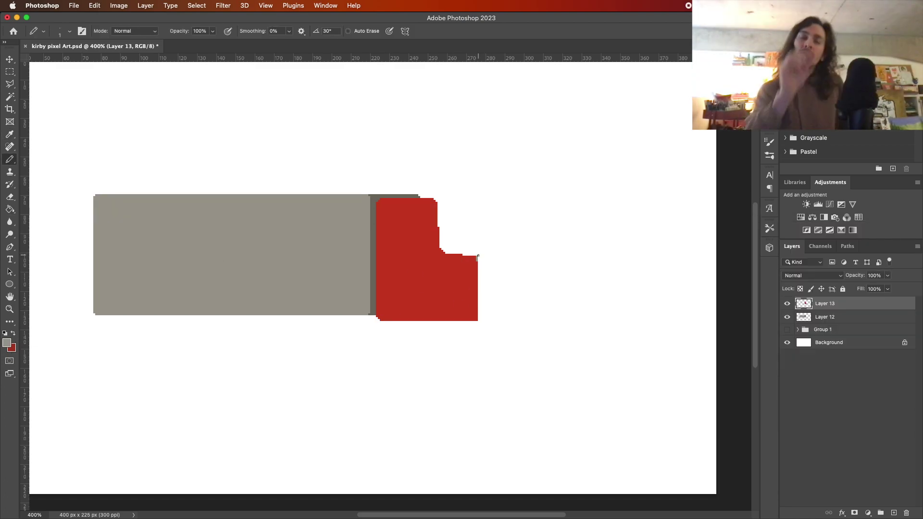
drag(479, 256, 480, 318)
Widen the grey front strip and outline and fill the grille grey
click(7, 343)
key(Return)
drag(483, 256, 483, 319)
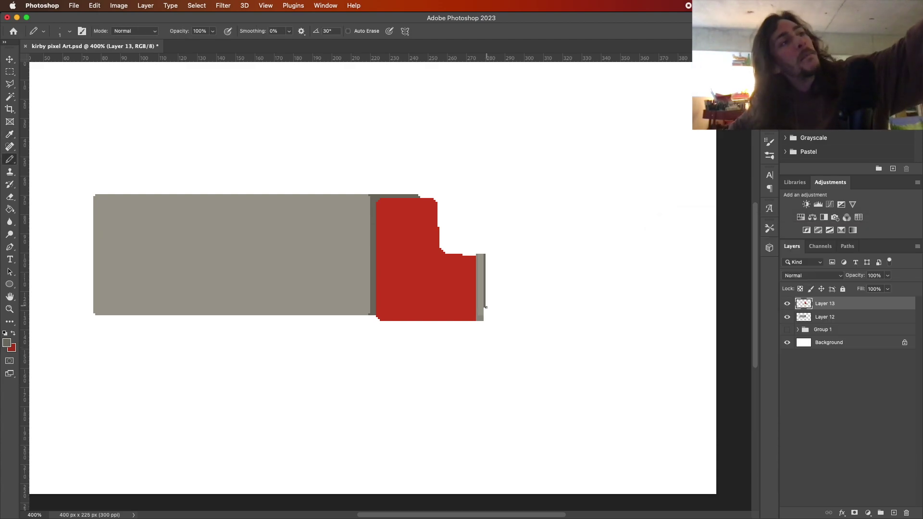
click(7, 342)
key(Return)
drag(486, 256, 498, 256)
drag(486, 319, 503, 319)
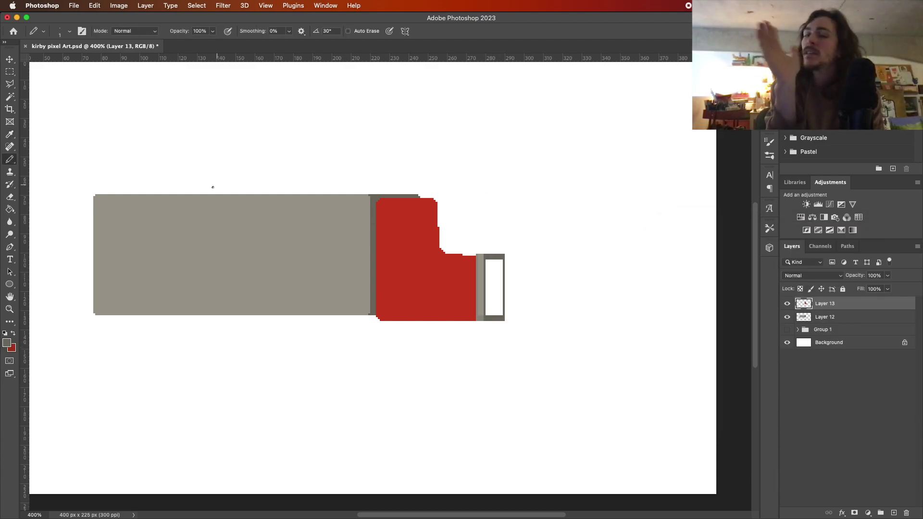
click(495, 289)
Draw darker grey grid lines across the grille, then deselect
click(6, 343)
key(Return)
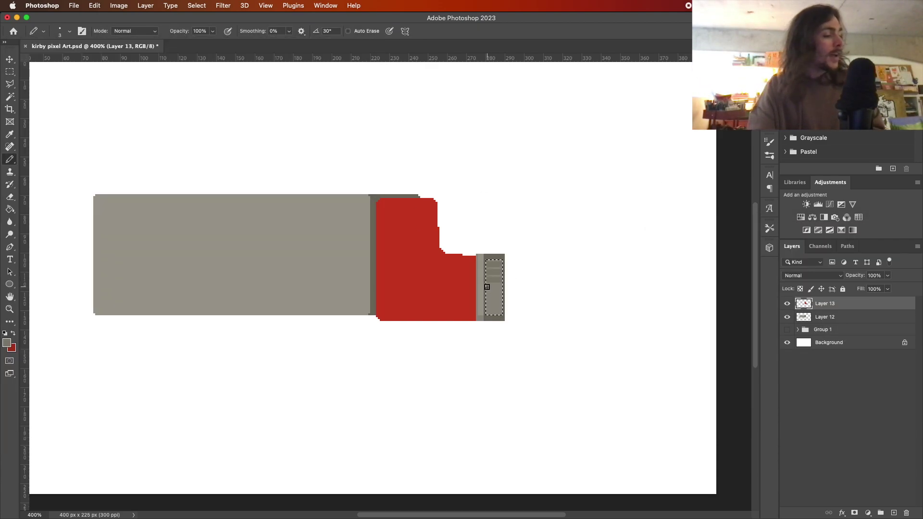
drag(487, 287, 487, 312)
click(6, 342)
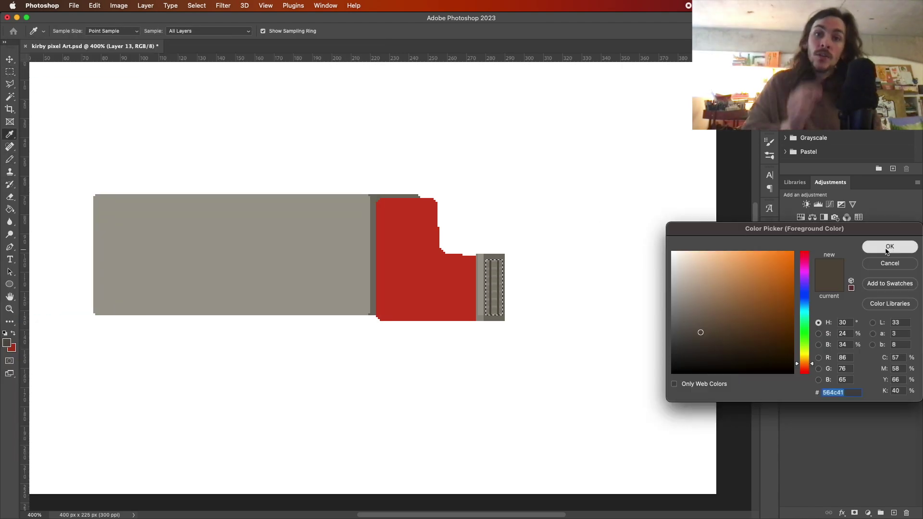
click(884, 248)
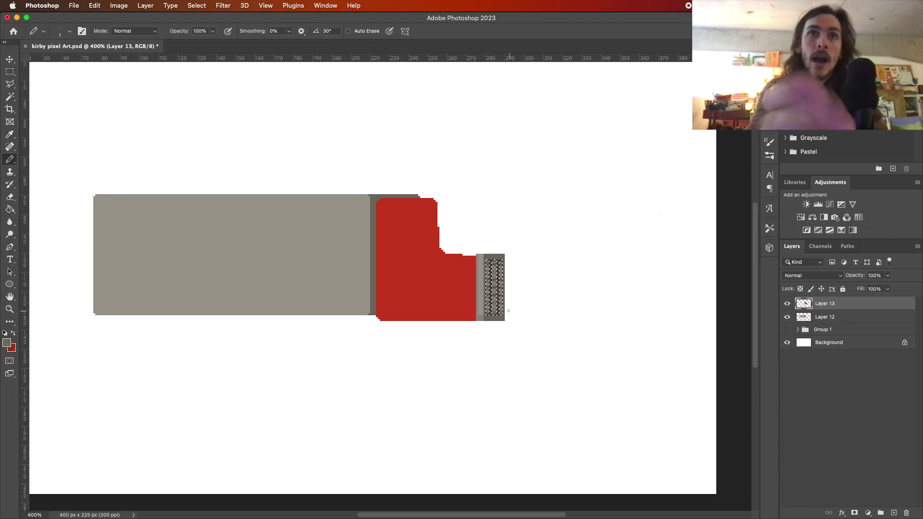
key(ctrl+d)
Sample the cab's red as paint colour and choose a large round brush
click(7, 343)
click(470, 263)
key(Return)
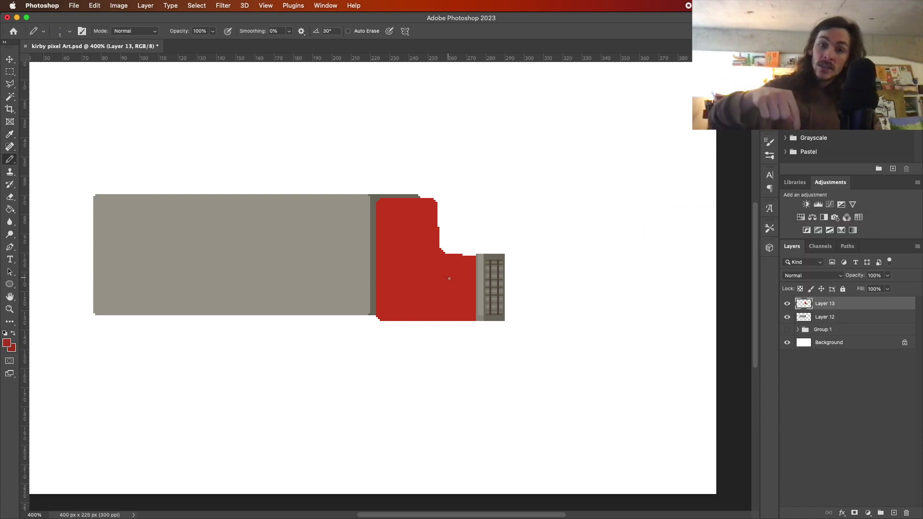
click(43, 31)
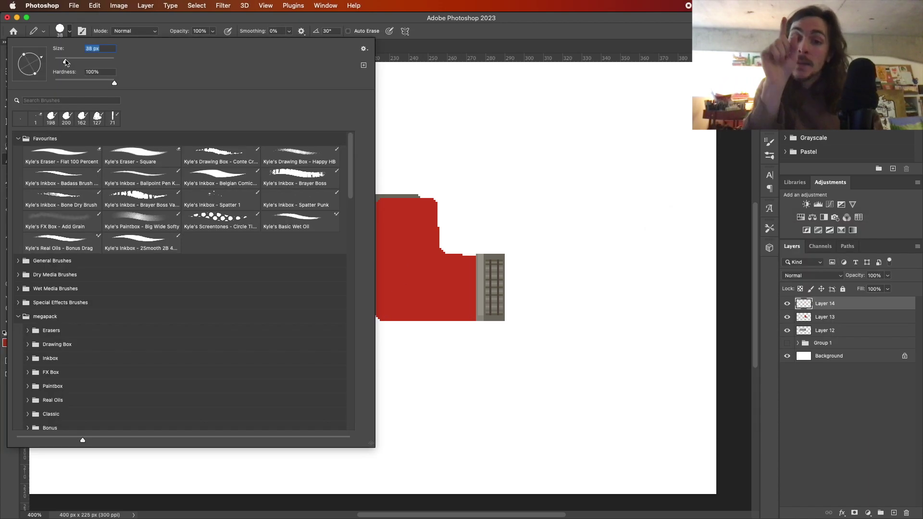
Paint a big red circle under the cab, duplicate it, and stretch the copy taller
key(Return)
click(420, 327)
key(g)
key(v)
drag(420, 327, 434, 345)
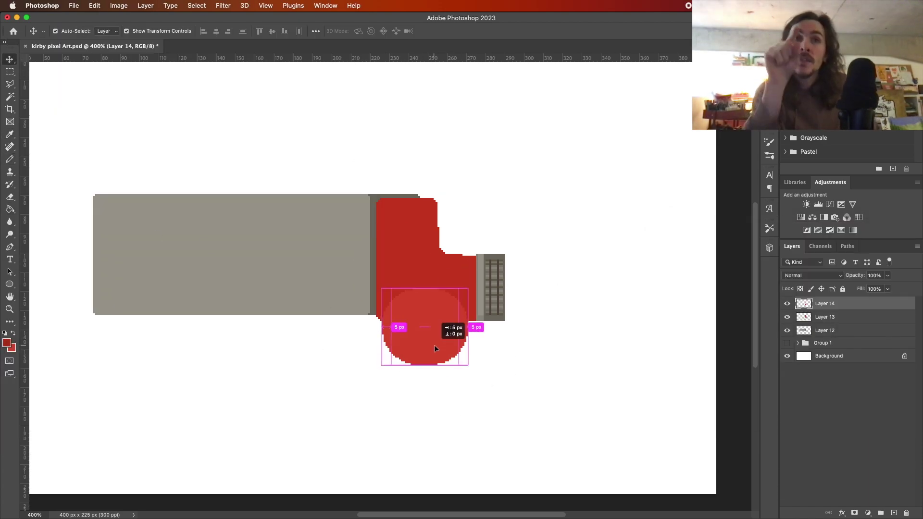
key(ctrl+t)
drag(429, 288, 429, 265)
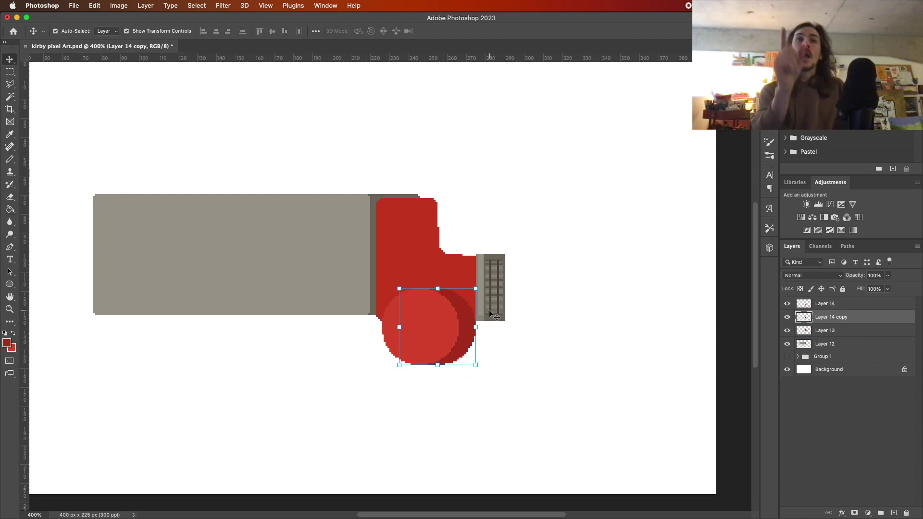
key(Return)
Crop off the circles' bottom part and merge the copy into its layer
key(m)
drag(422, 308, 474, 353)
key(ctrl+e)
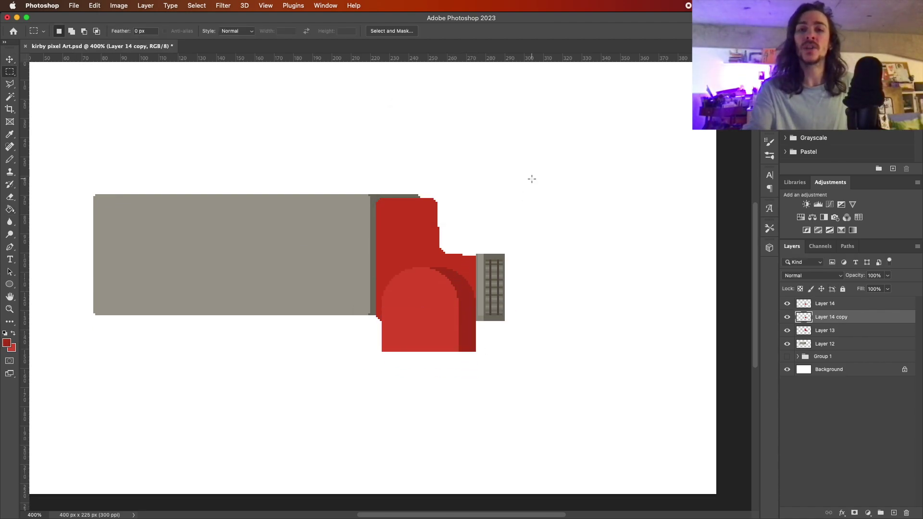
key(e)
Paint the dark red inner arch with a smaller brush and erase the excess
key(b)
click(69, 31)
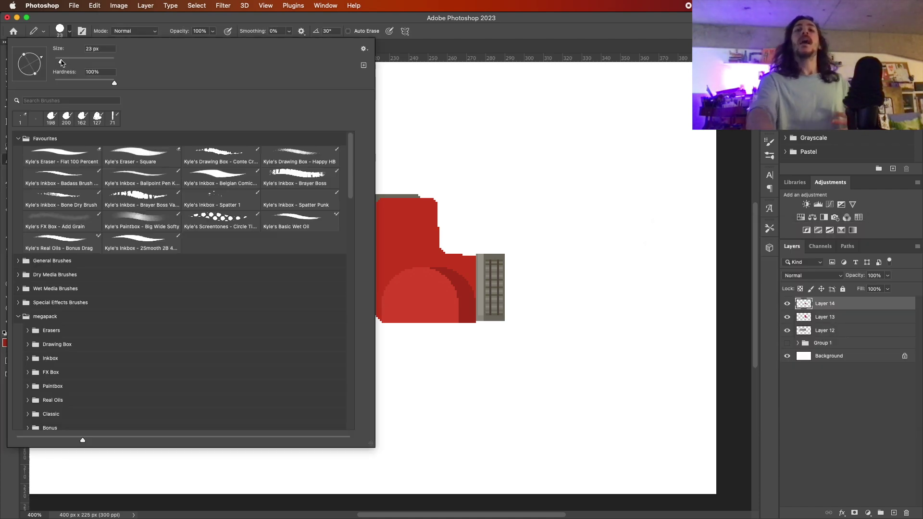
key(Return)
drag(420, 308, 420, 323)
key(e)
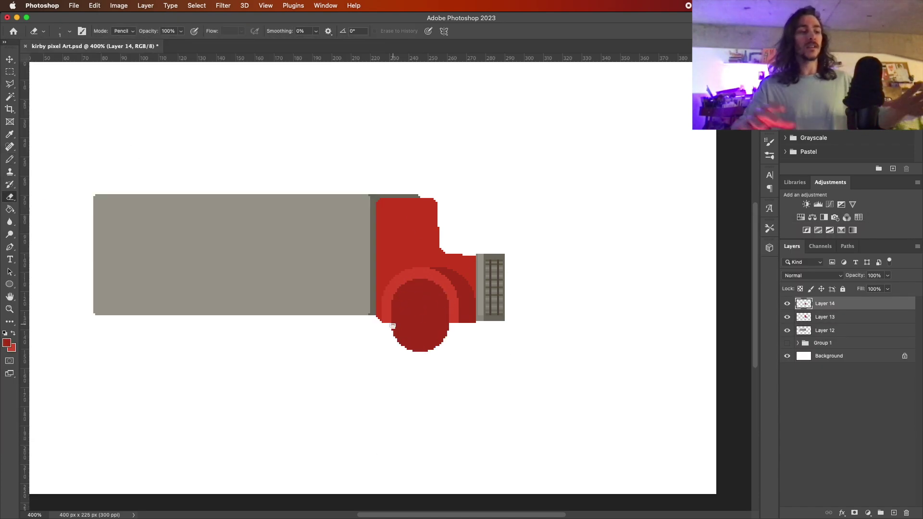
key(alt+bracketleft)
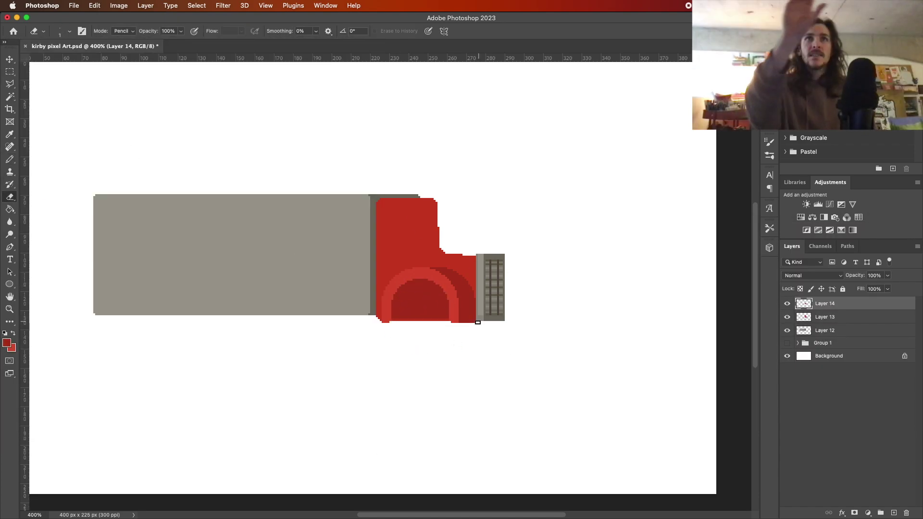
click(825, 317)
Outline and fill a dark red extension on the cab's top right
key(b)
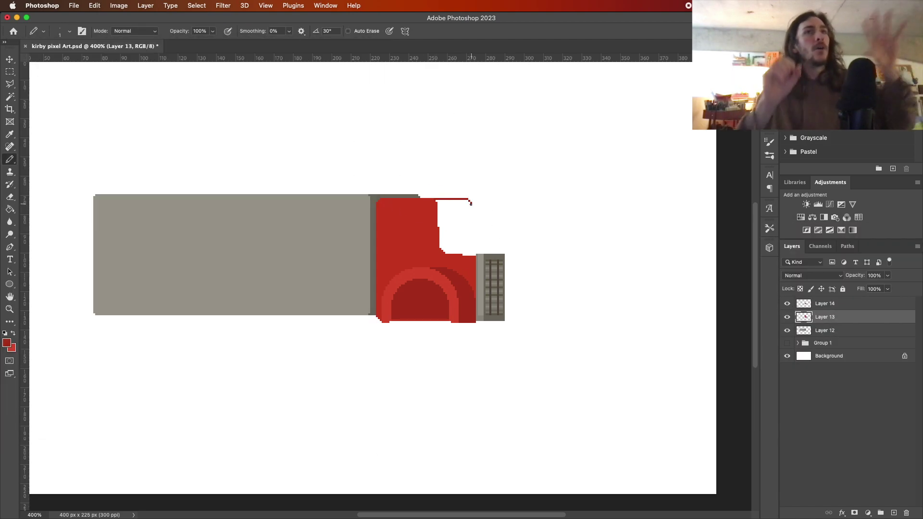
drag(439, 198, 504, 252)
key(g)
click(476, 223)
key(e)
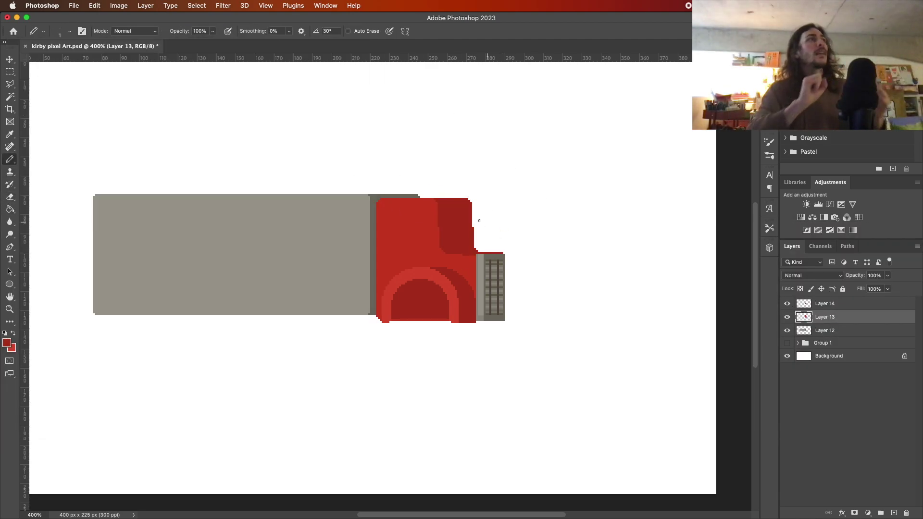
On the arch layer, draw a dark red headlight frame with light stripes
click(7, 342)
key(Return)
click(825, 304)
drag(465, 299, 467, 313)
click(6, 342)
click(683, 312)
click(891, 246)
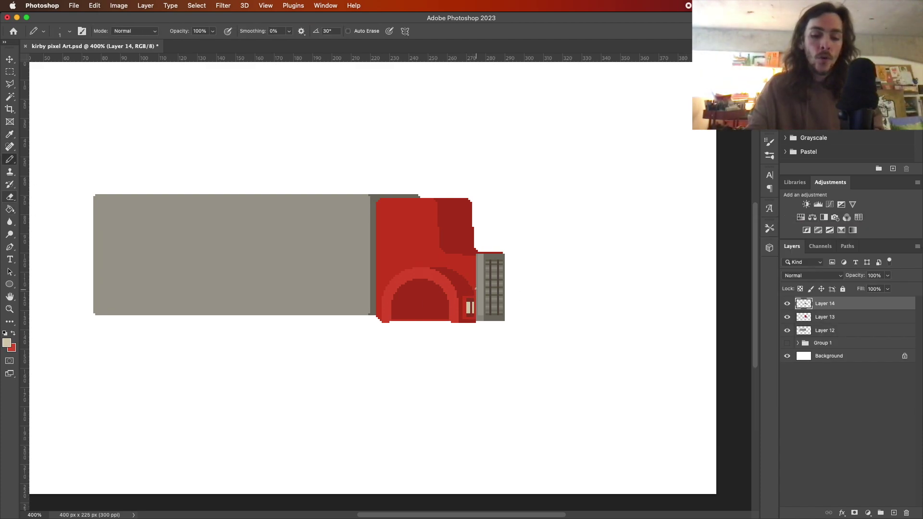
key(i)
click(7, 343)
key(Return)
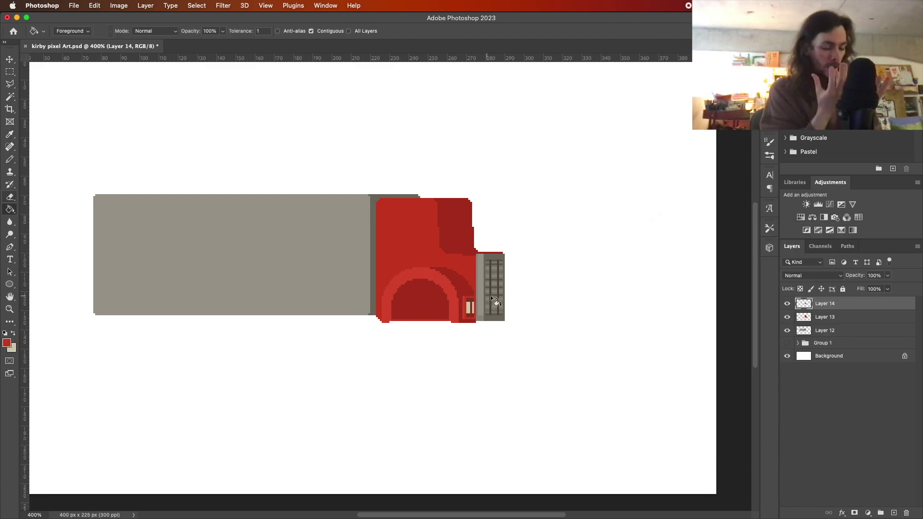
Add a second headlight right of the grille and a sloped red nose from its top corner
key(x)
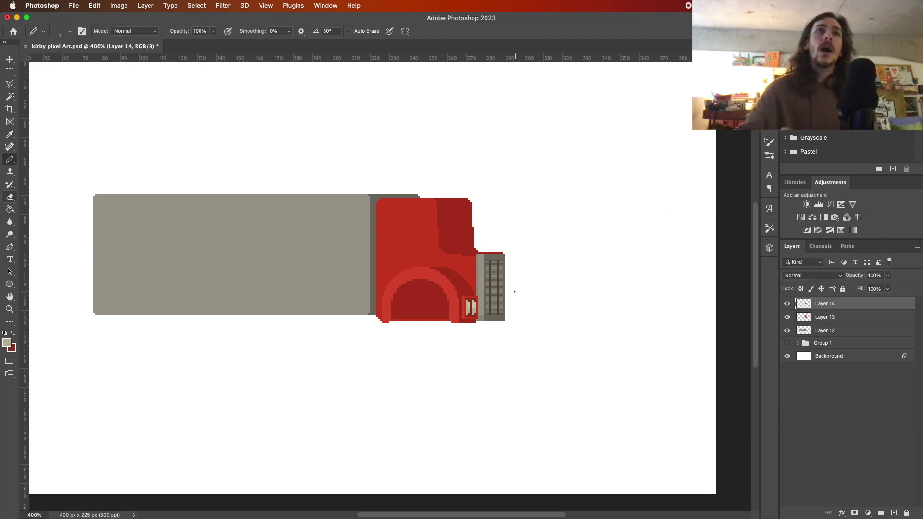
drag(470, 307, 512, 308)
key(x)
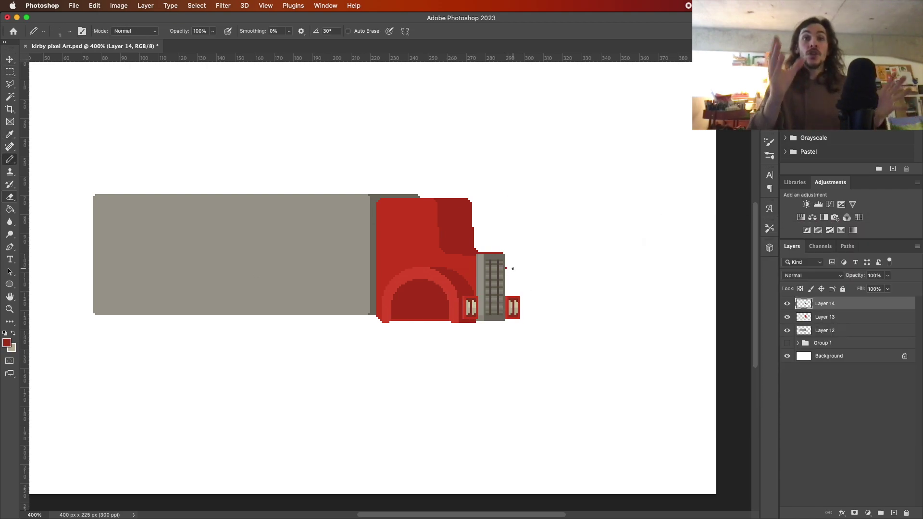
drag(506, 268, 517, 292)
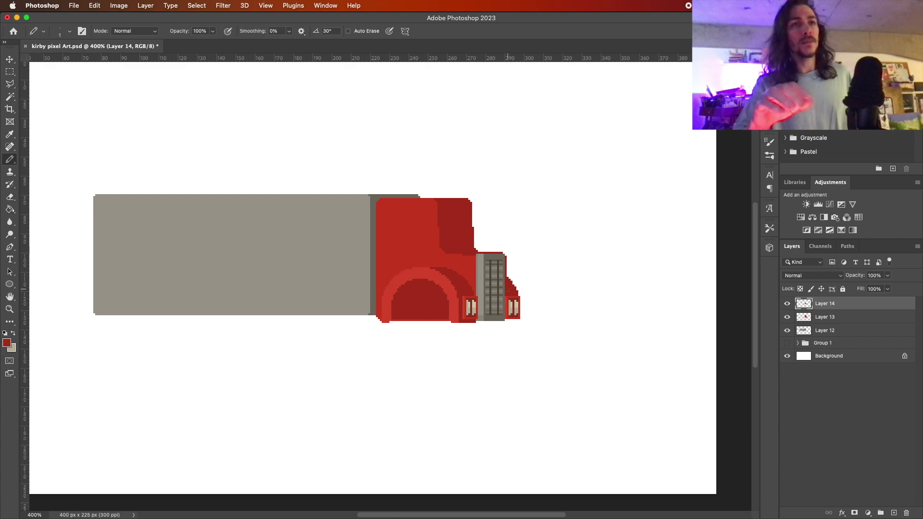
key(Return)
Fill the bumper outline under the cab with grey
key(g)
key(x)
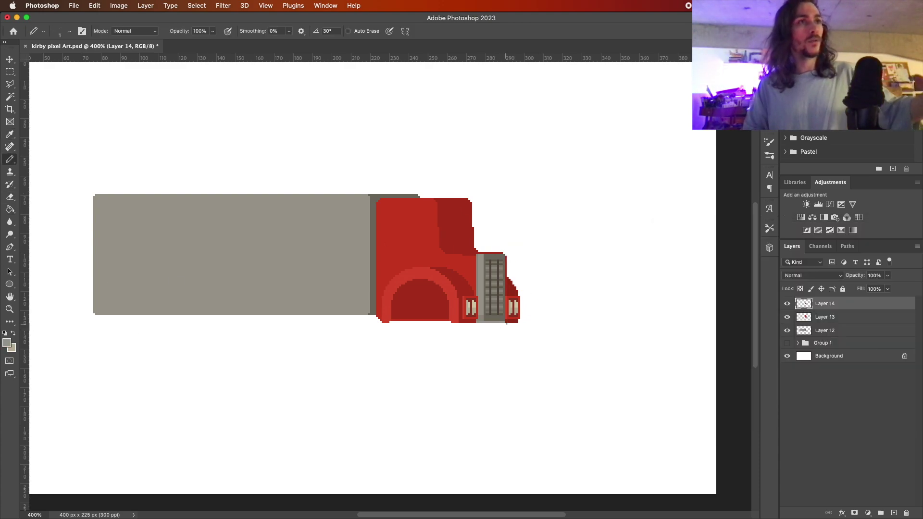
key(g)
click(514, 347)
key(b)
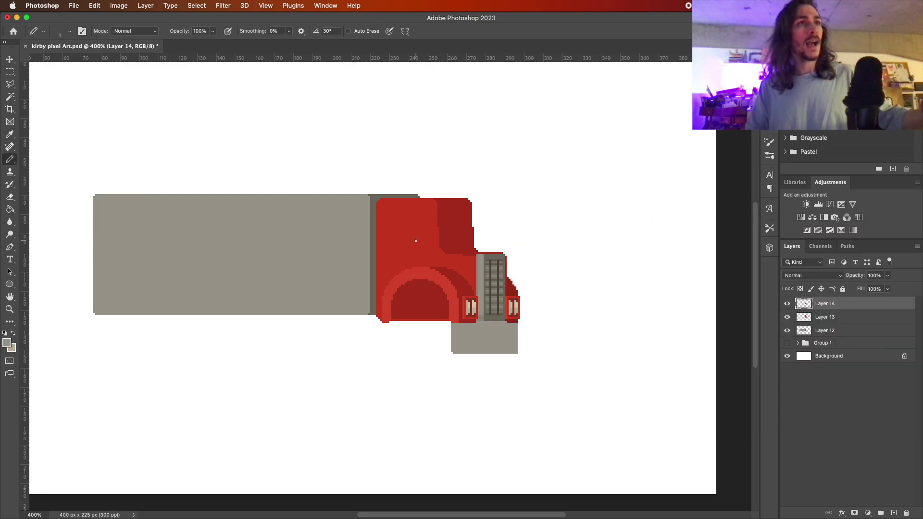
On new layers, stamp a dark grey wheel below the arch and erase the bumper's bottom strip
key(w)
key(ctrl+minus)
key(ctrl+plus)
key(ctrl+shift+alt+n)
key(b)
key(ctrl+shift+alt+n)
click(408, 346)
key(e)
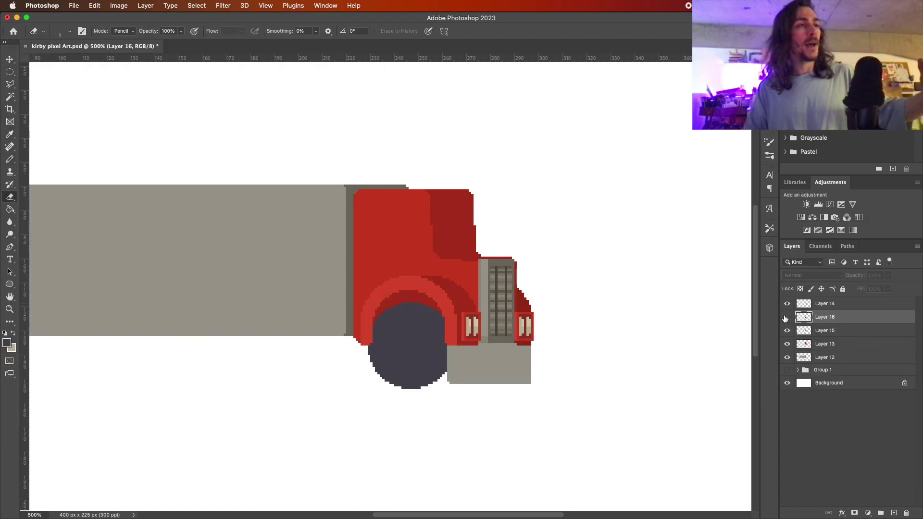
drag(450, 381, 530, 382)
Duplicate the wheel behind the bumper as a darker rear wheel and merge the copies
key(b)
key(ctrl+shift+alt+n)
ctrl+click(491, 375)
key(ctrl+shift+alt+n)
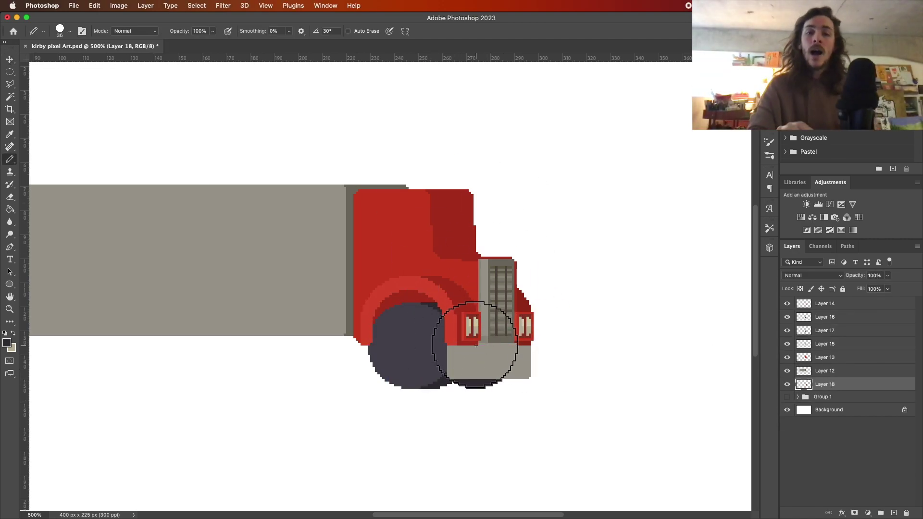
key(v)
drag(483, 273, 521, 273)
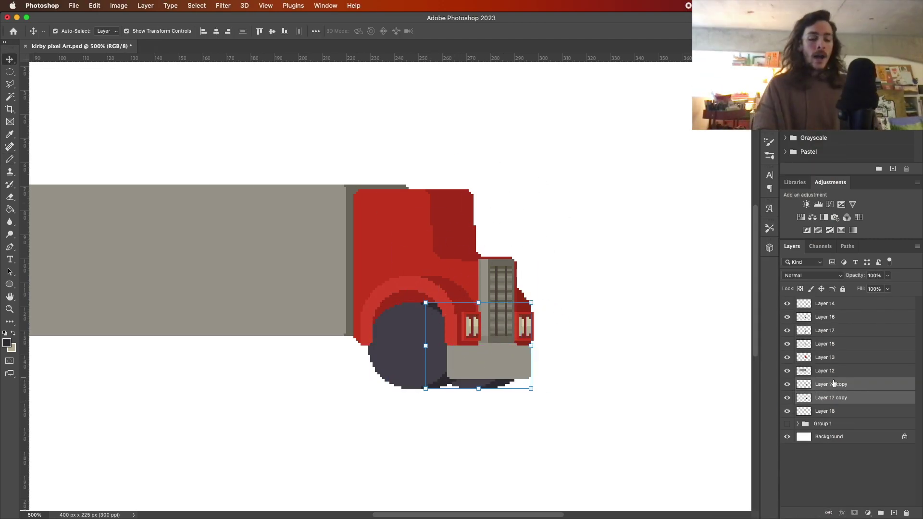
key(ctrl+e)
key(ctrl+u)
key(Escape)
Draw a red edge above the wheel and fill the gap with red
key(z)
key(b)
ctrl+click(425, 276)
alt+click(424, 276)
drag(353, 314, 381, 309)
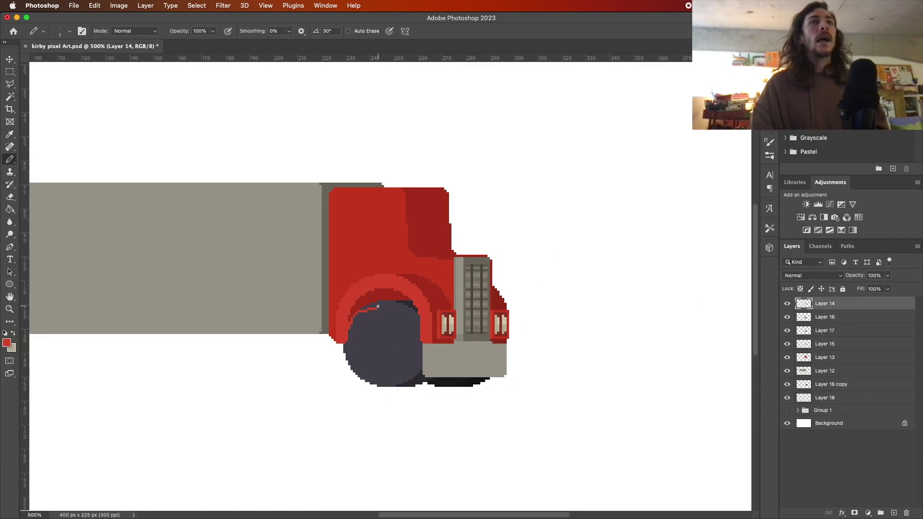
key(g)
click(385, 303)
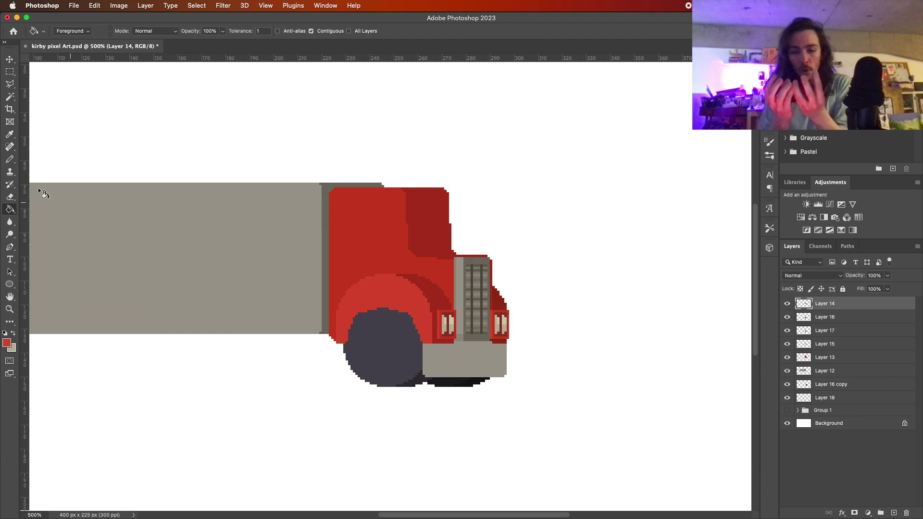
Stroke a grey outline around the wheel hub with Edit > Stroke, then deselect
click(7, 343)
click(320, 268)
key(Return)
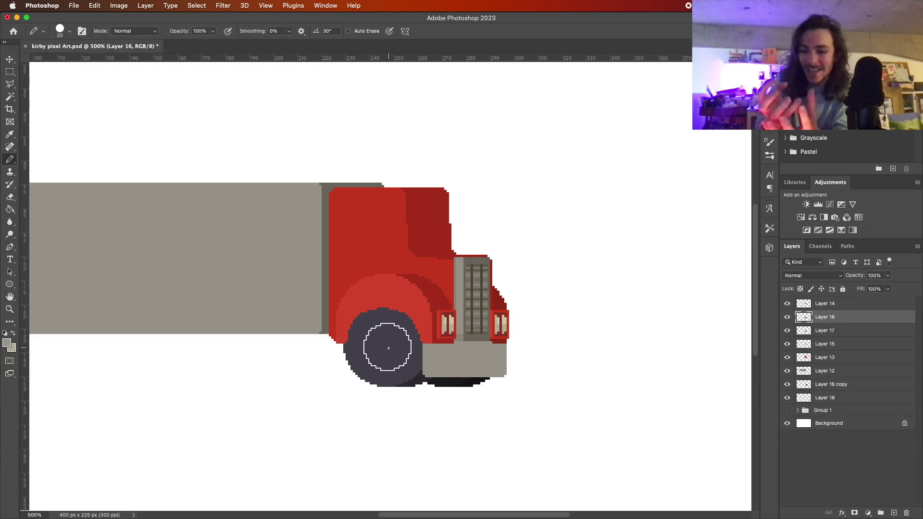
click(820, 317)
click(830, 318)
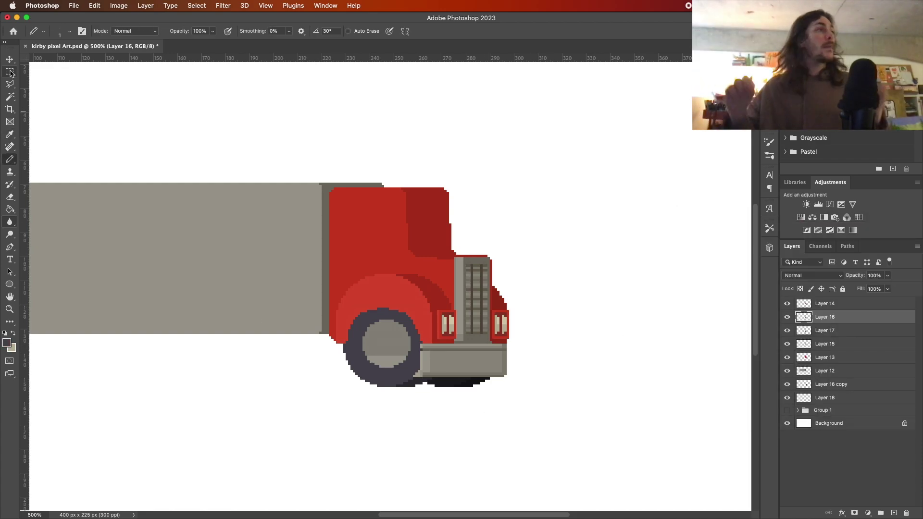
key(Return)
key(Return)
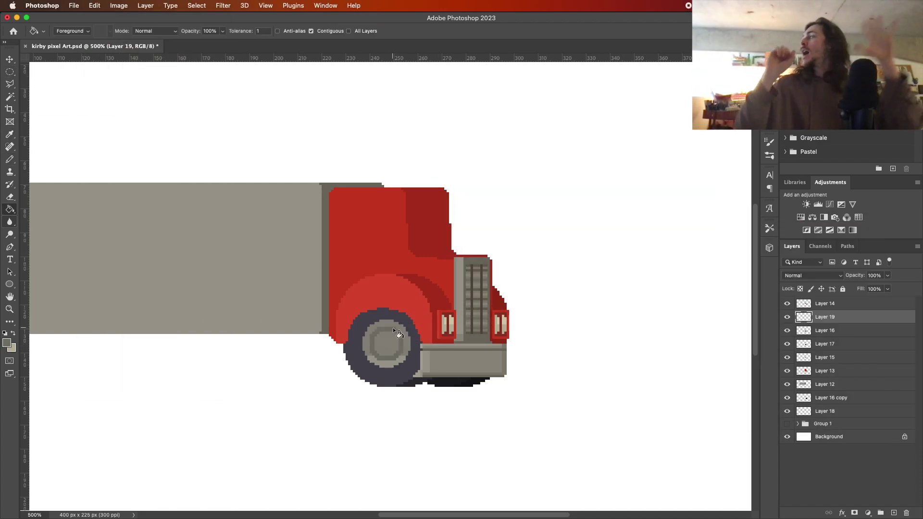
key(ctrl+d)
key(b)
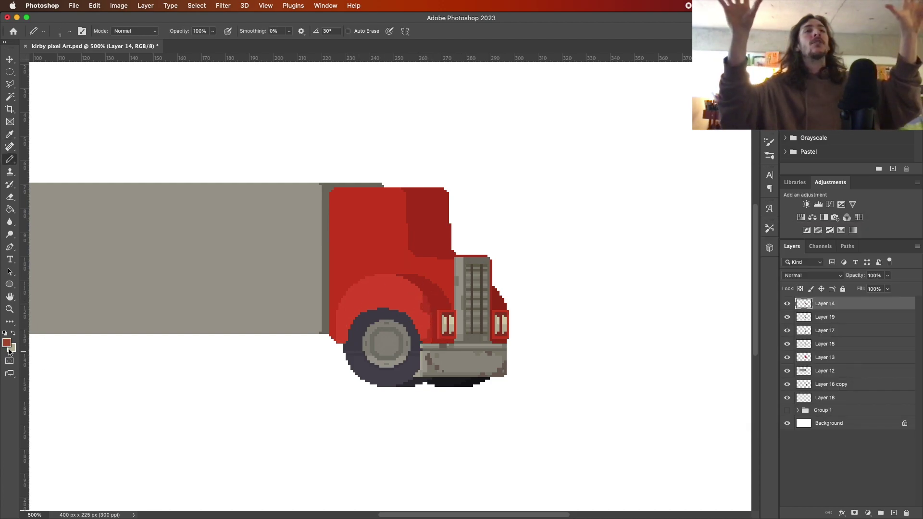
On a new top layer, draw a thin grey base line under the trailer
click(7, 342)
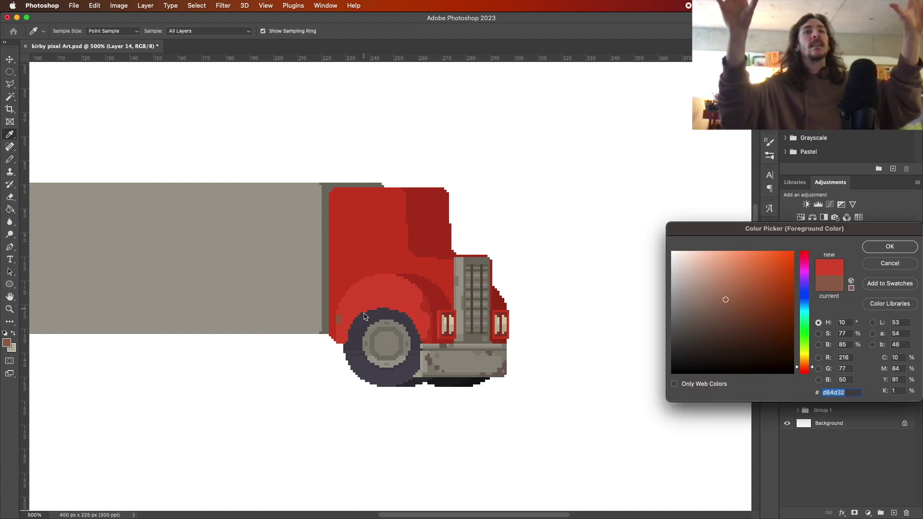
key(Return)
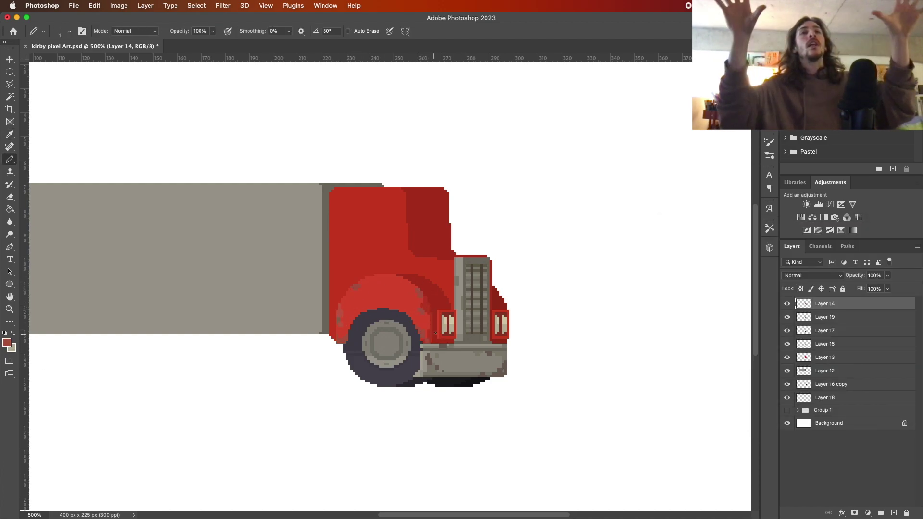
click(7, 343)
key(Return)
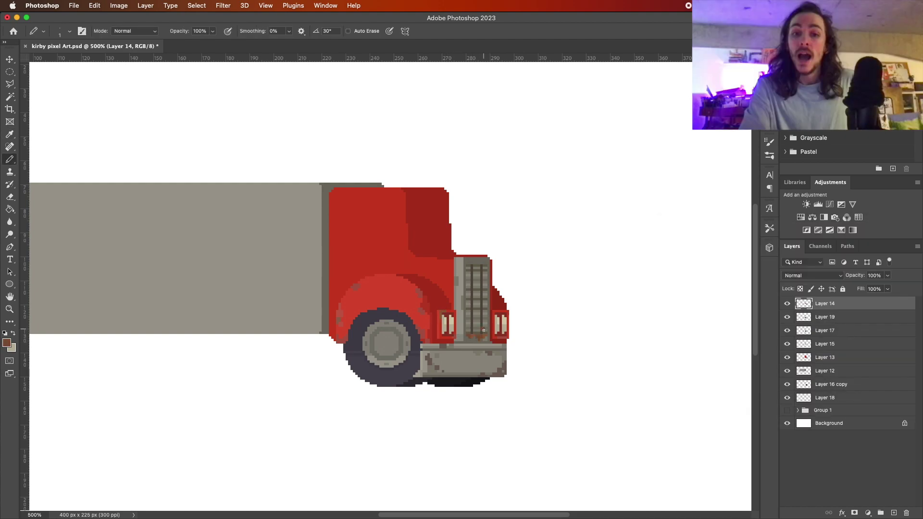
key(z)
alt+click(305, 213)
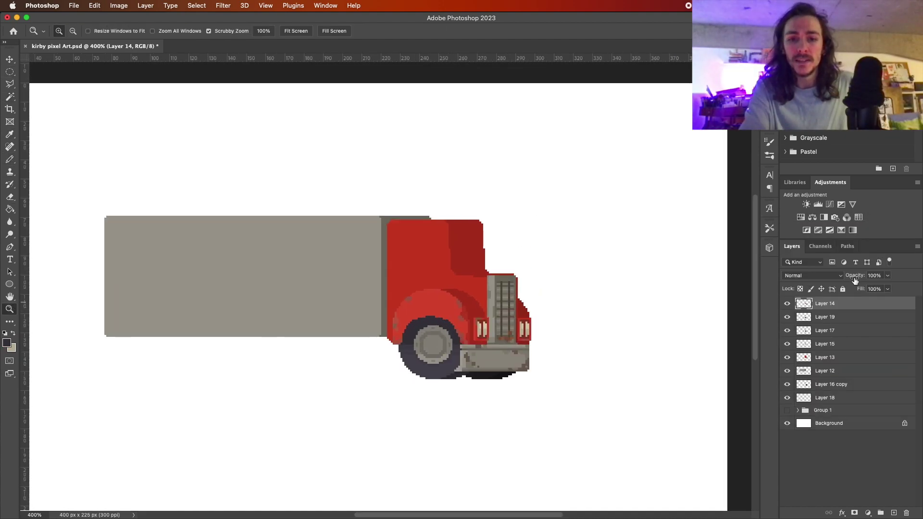
key(b)
key(ctrl+shift+alt+n)
drag(107, 339, 388, 340)
key(F12)
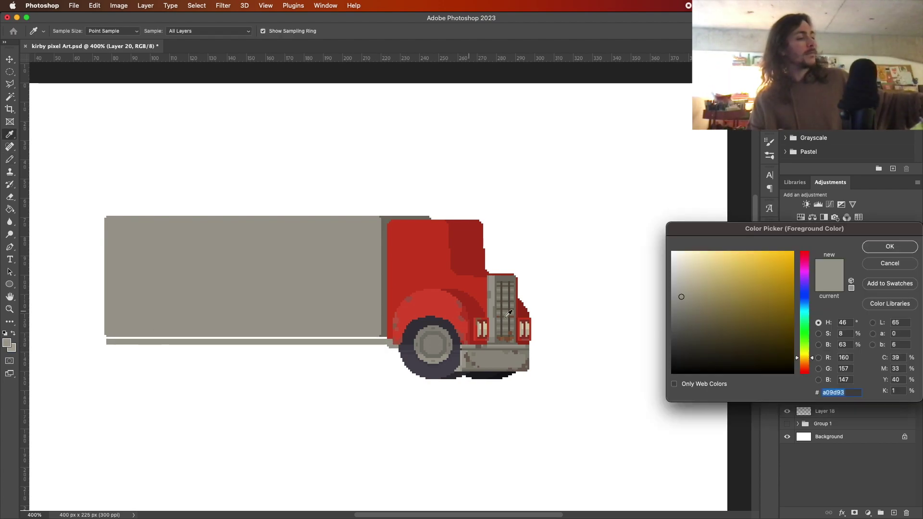
key(Return)
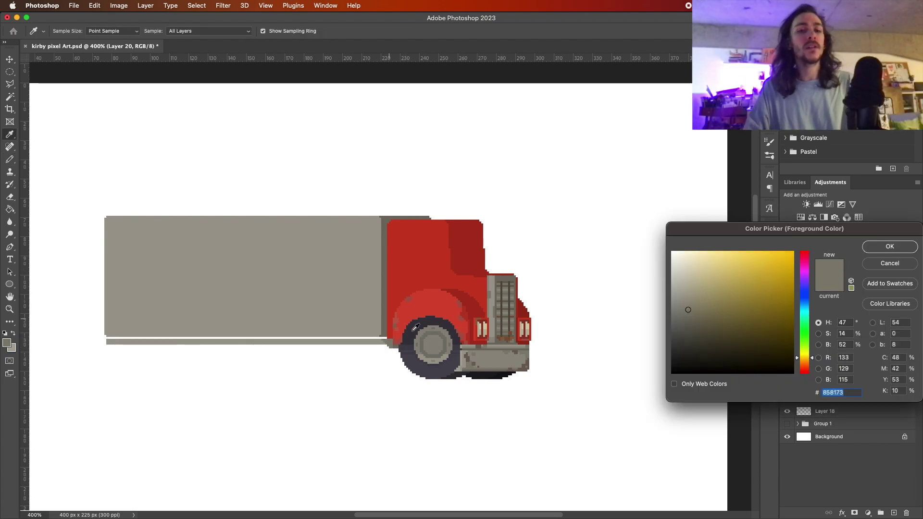
drag(380, 341, 110, 342)
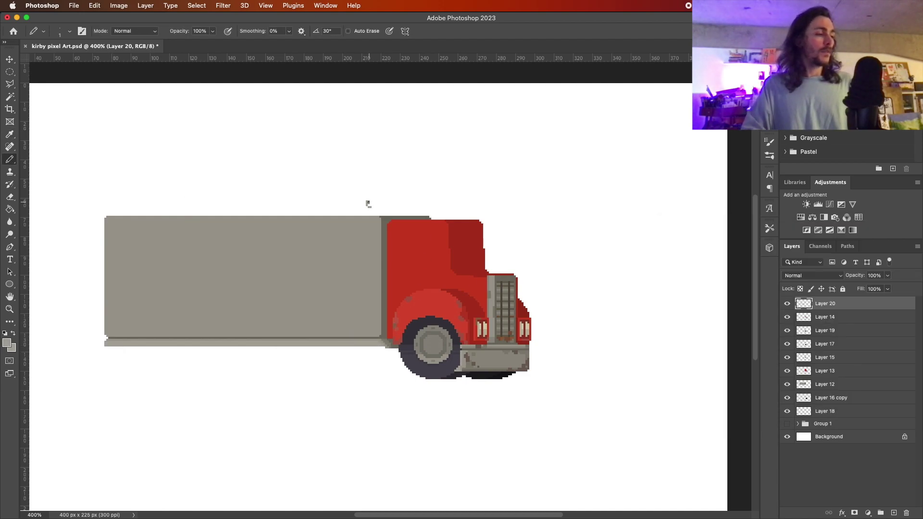
Paint a grey exhaust stack at the trailer-cab joint with a light-grey bar and rust pixels
drag(379, 214, 381, 325)
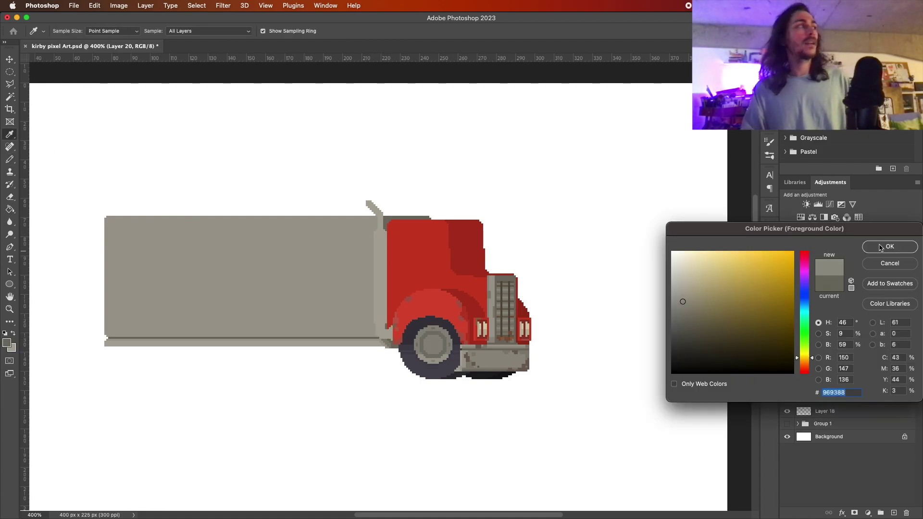
drag(377, 235, 379, 337)
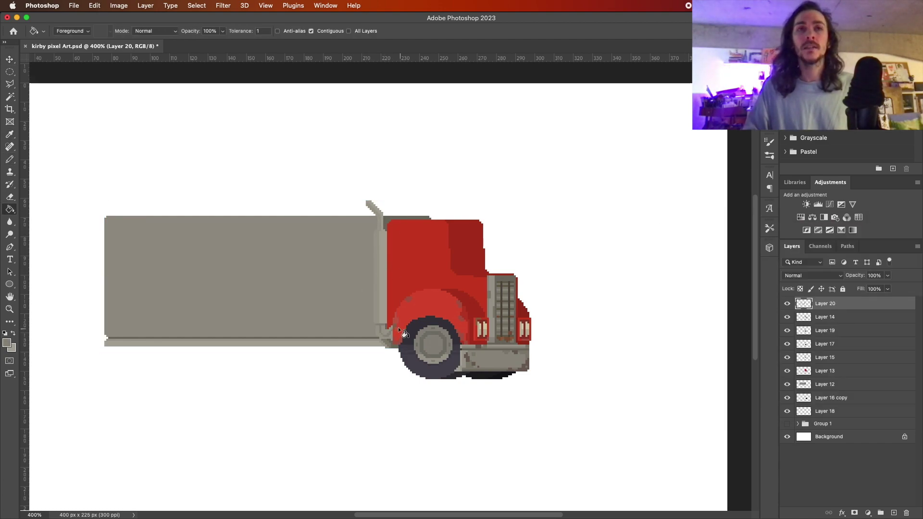
drag(373, 236, 387, 237)
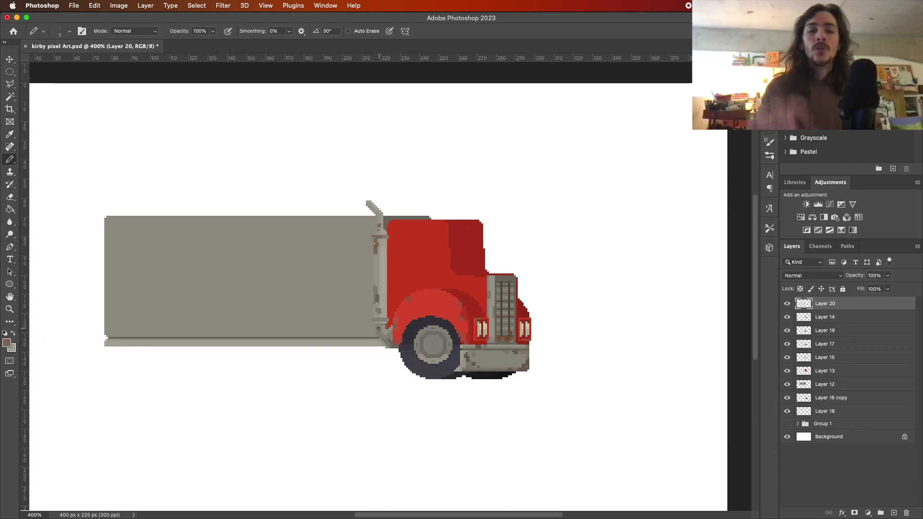
drag(376, 295, 379, 335)
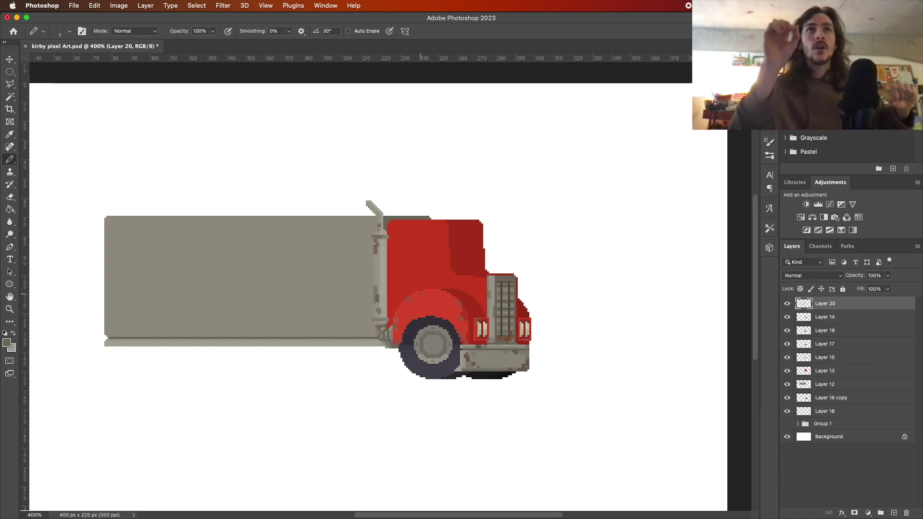
Paint a dark strip under the trailer and shift the small bump to the right
drag(399, 350, 108, 350)
click(117, 352)
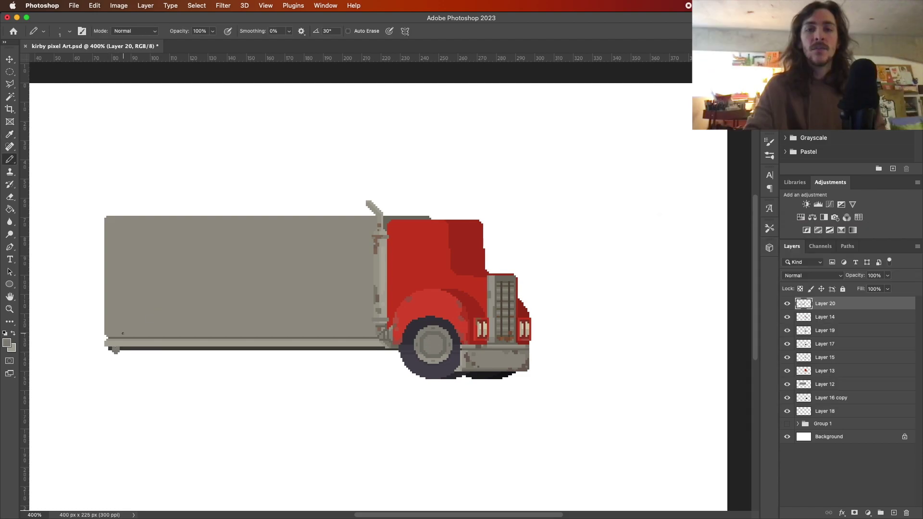
key(v)
scroll(118, 347, up, 5)
mouse_move(150, 357)
mouse_down()
mouse_move(323, 357)
mouse_move(546, 386)
mouse_up()
Try nudging the front wheel and trailer body upward, undoing back to the original position
scroll(547, 386, down, 3)
scroll(428, 363, down, 2)
scroll(469, 331, up, 1)
click(469, 332)
drag(469, 332, 370, 332)
key(ctrl+z)
key(ctrl+shift+z)
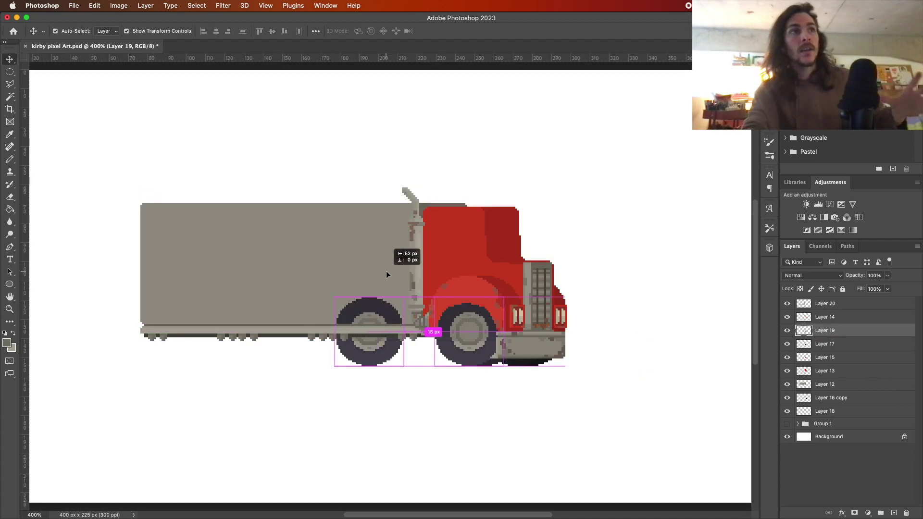
key(ctrl+z)
key(ctrl+shift+z)
key(ctrl+z)
click(296, 245)
key(shift+Up)
key(shift+Up)
key(ctrl+z)
key(ctrl+shift+z)
key(ctrl+z)
key(ctrl+shift+z)
key(ctrl+z)
Shorten the trailer body from its bottom edge with Free Transform
click(828, 299)
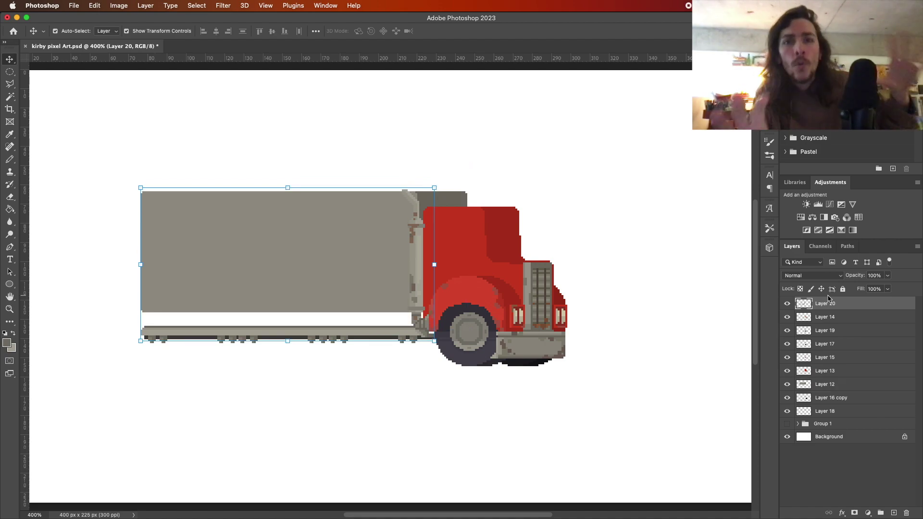
click(289, 250)
key(ctrl+t)
drag(304, 321, 303, 303)
key(Return)
Cut the chassis to its own layer via Layer Via Cut, raise it under the trailer, and merge down
key(w)
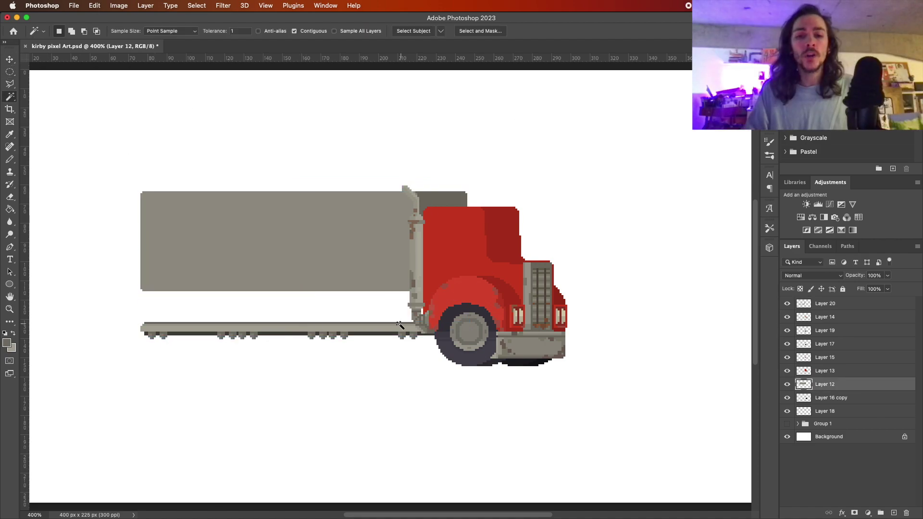
click(825, 303)
click(423, 329)
key(m)
drag(124, 312, 431, 356)
key(v)
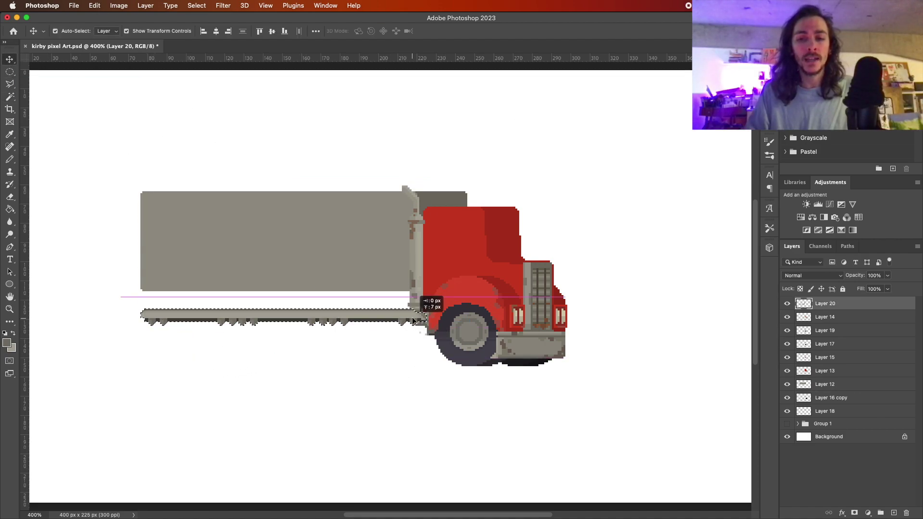
click(145, 6)
click(325, 110)
key(shift+Up)
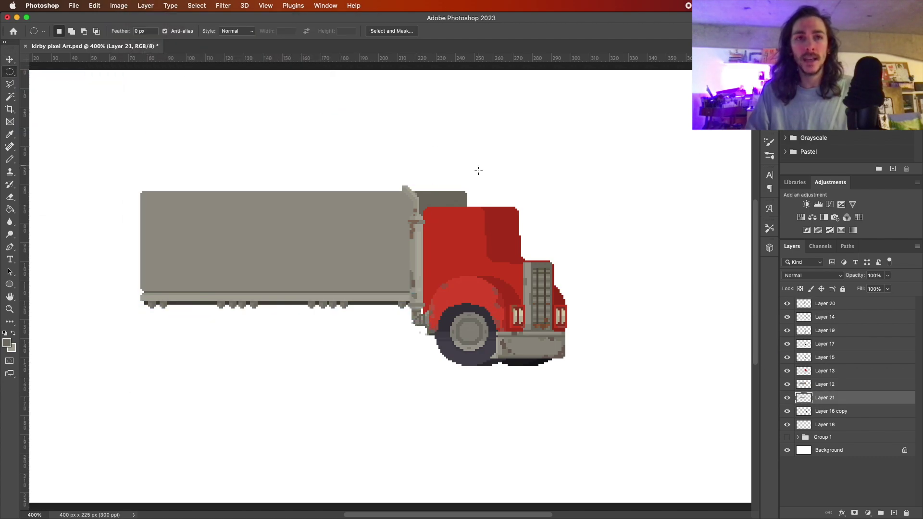
click(825, 304)
key(e)
key(ctrl+e)
Duplicate the wheel into copies placed along the underside of the trailer
key(b)
click(69, 31)
key(v)
drag(487, 370, 207, 348)
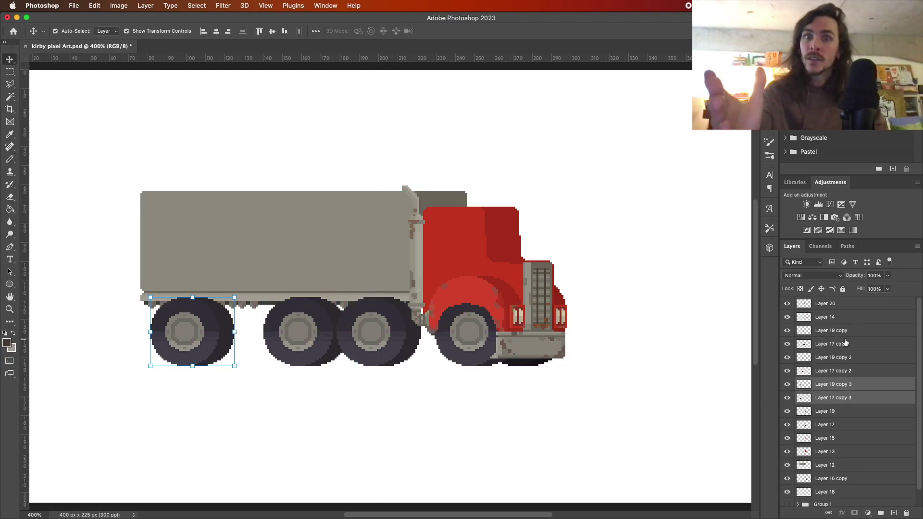
key(b)
Move the chassis piece down slightly and duplicate its layer
key(v)
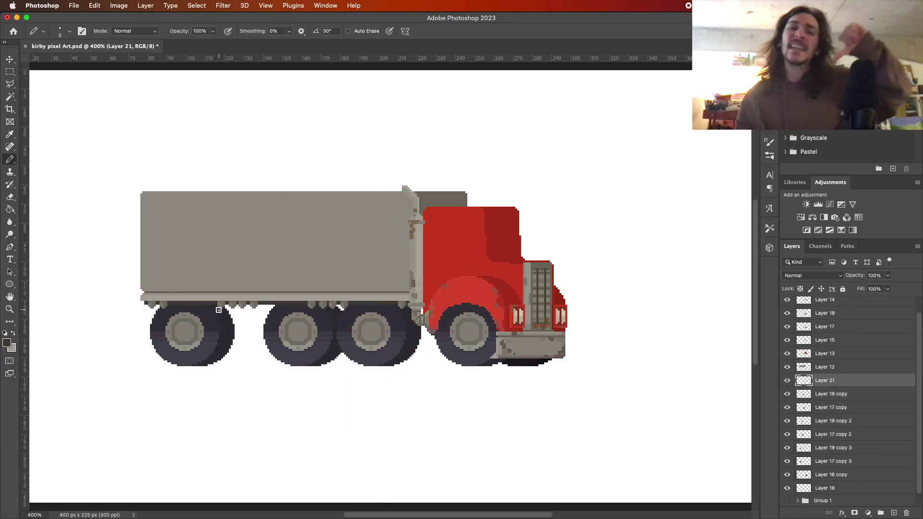
drag(300, 318, 300, 354)
right_click(825, 380)
click(785, 366)
key(z)
click(238, 313)
Draw a long dark chassis bar under the trailer, reverting the ladder bars between the first wheels
key(b)
drag(124, 318, 452, 317)
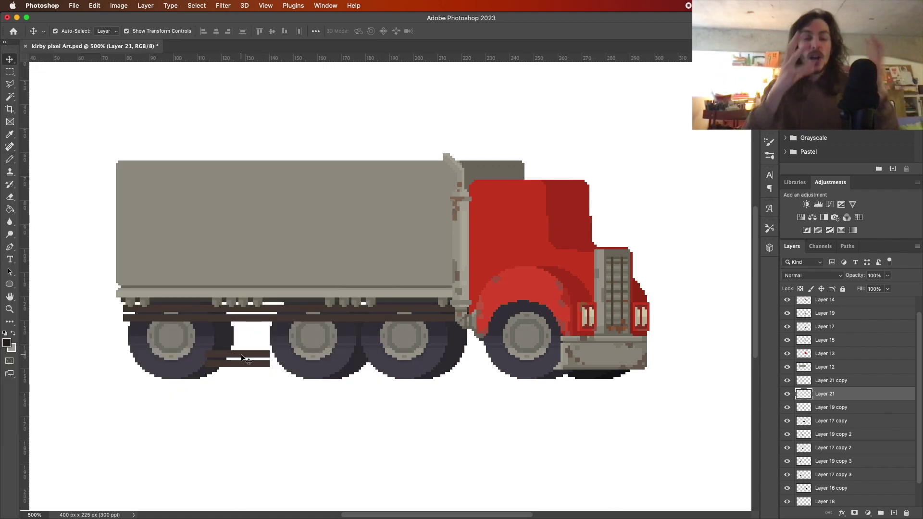
key(ctrl+z)
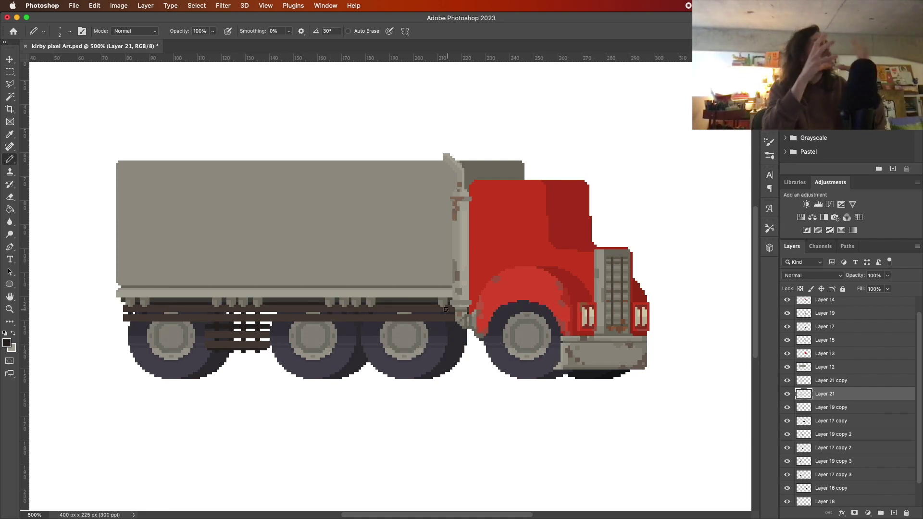
key(m)
key(ctrl+minus)
scroll(789, 477, down, 1)
click(789, 476)
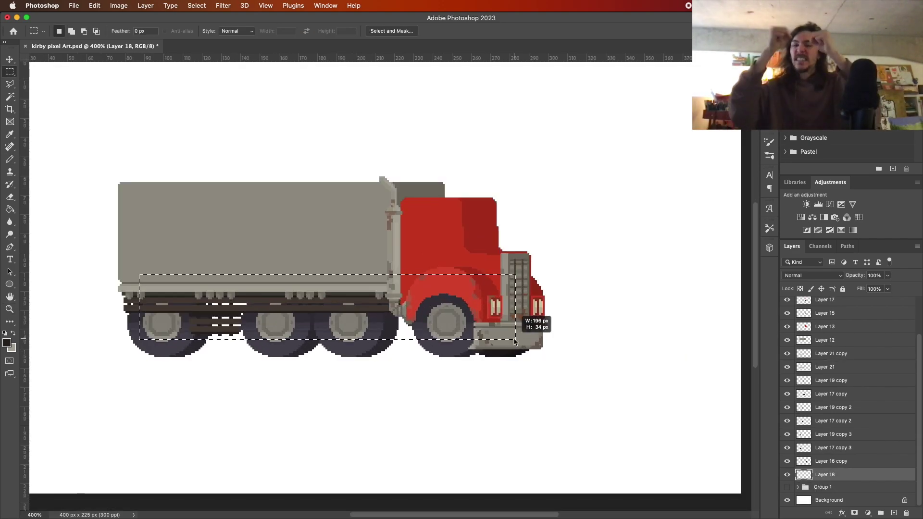
Duplicate a wheel shadow and move the copy left under another wheel
key(b)
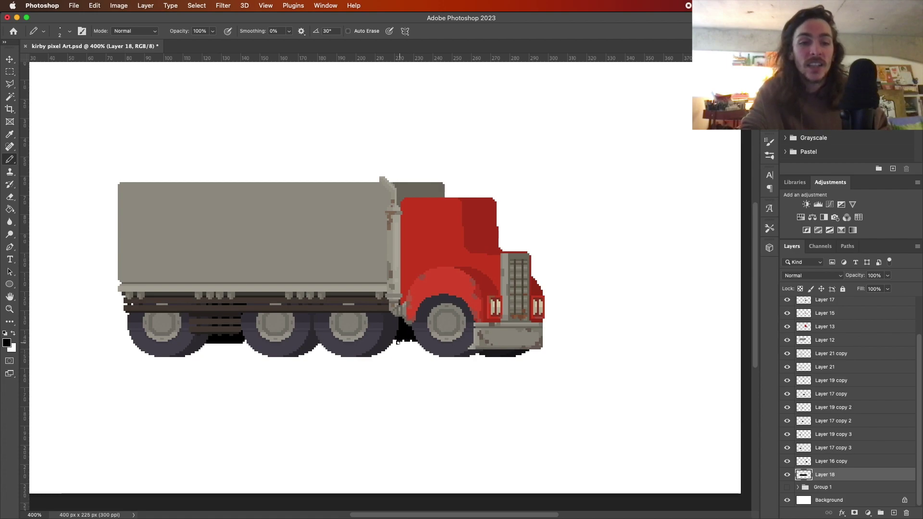
key(v)
drag(462, 358, 349, 368)
key(z)
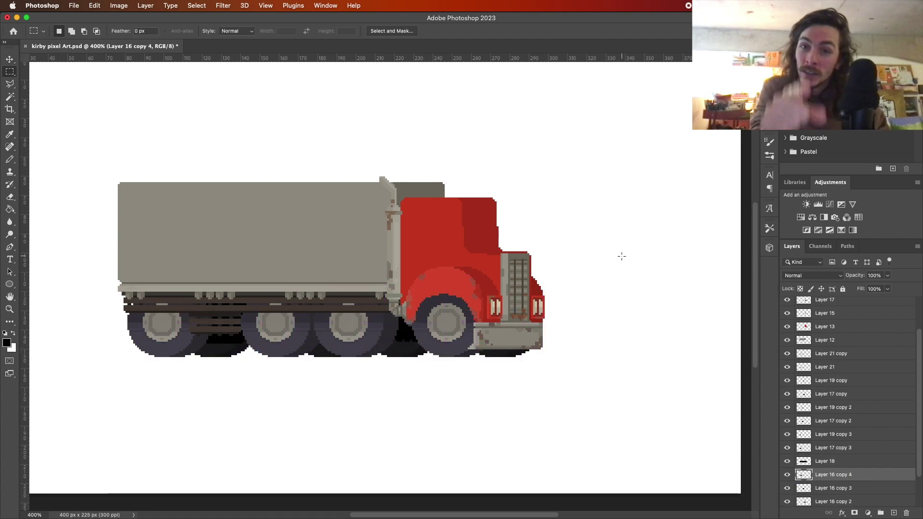
Refine the chassis stripe and trailer body pixels with a 1 px pencil
key(v)
ctrl+click(159, 324)
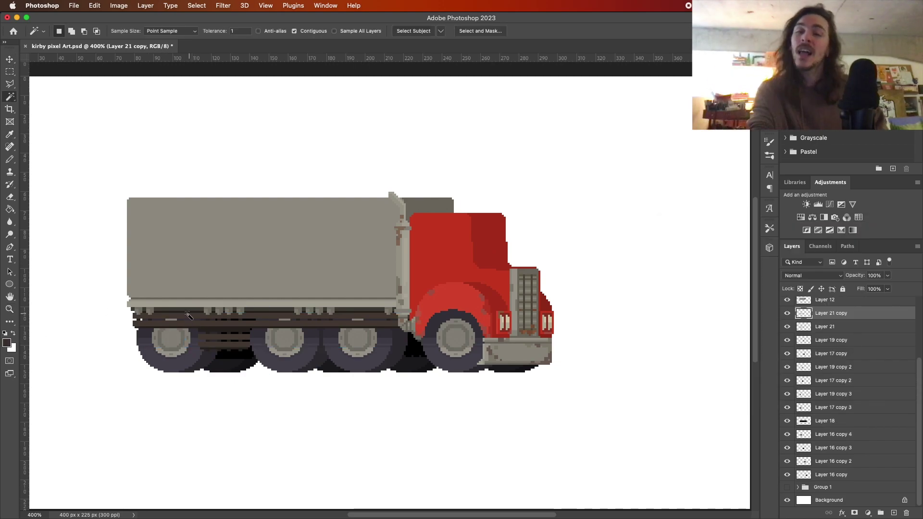
key(b)
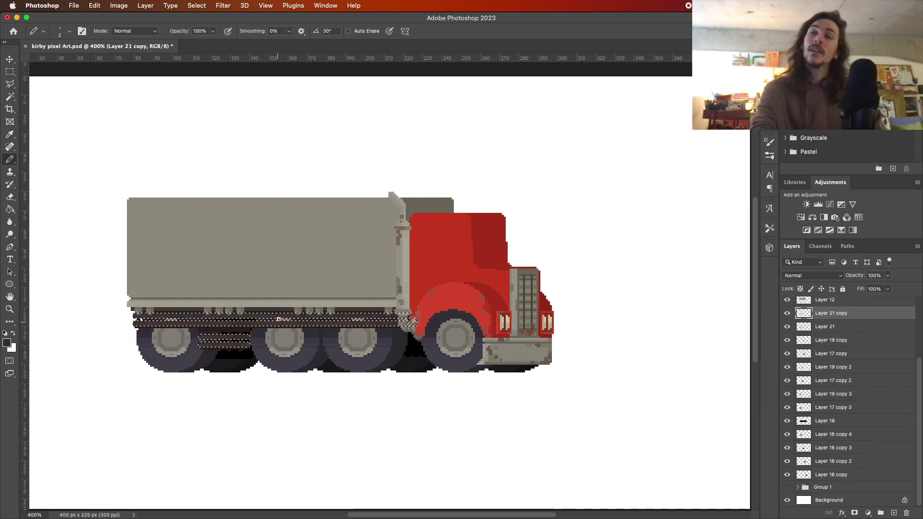
key(ctrl+d)
ctrl+click(157, 302)
key(bracketleft)
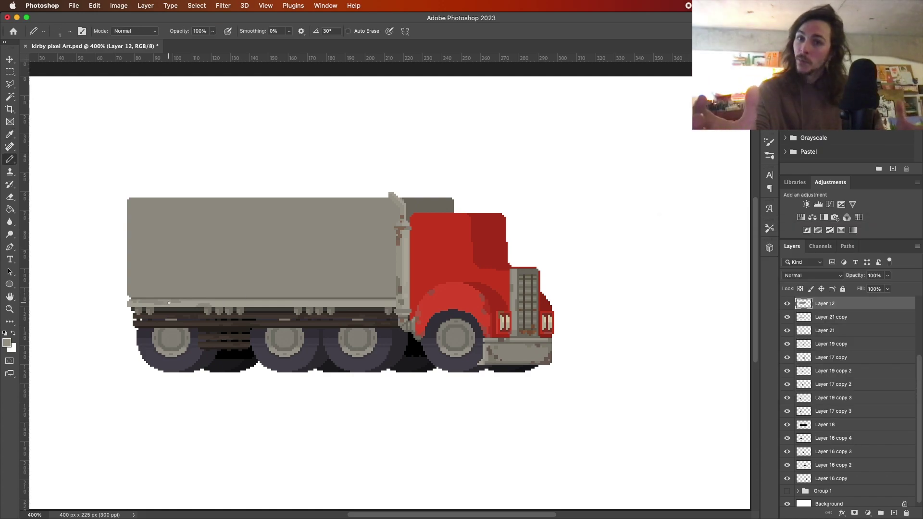
key(v)
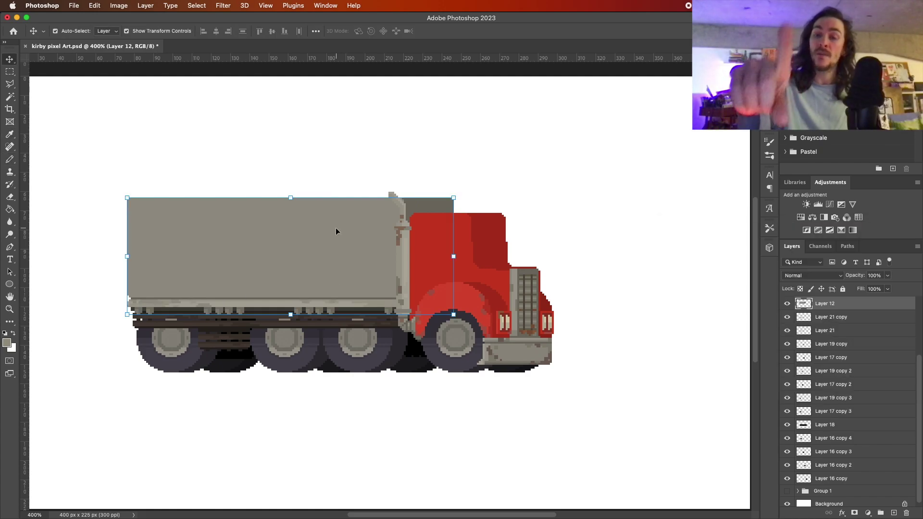
key(b)
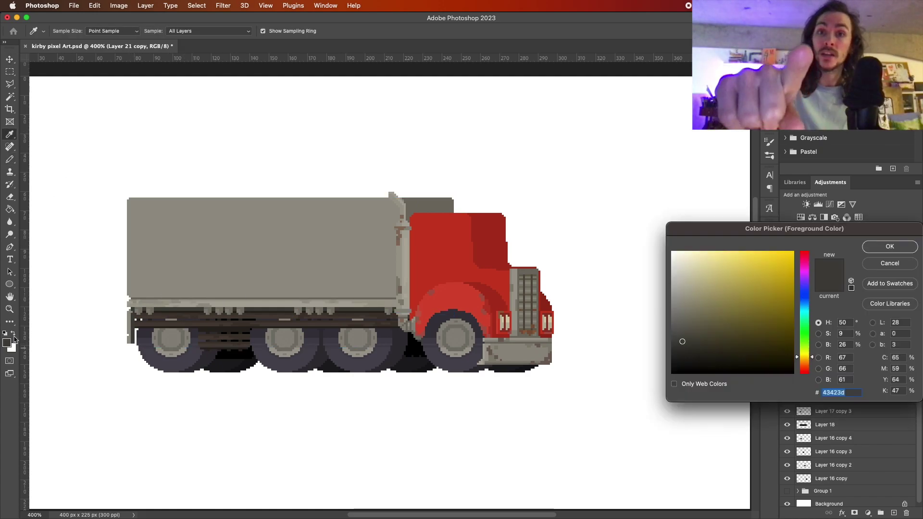
Shade the cab around the wheel arch with orange-red and darker red speckles
ctrl+click(129, 339)
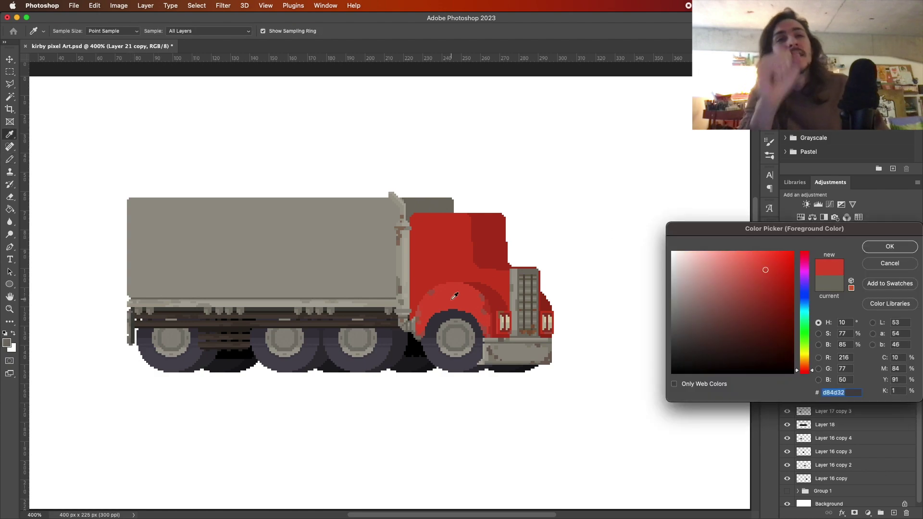
click(454, 292)
key(Return)
ctrl+click(459, 299)
key(Return)
alt+click(499, 307)
key(Return)
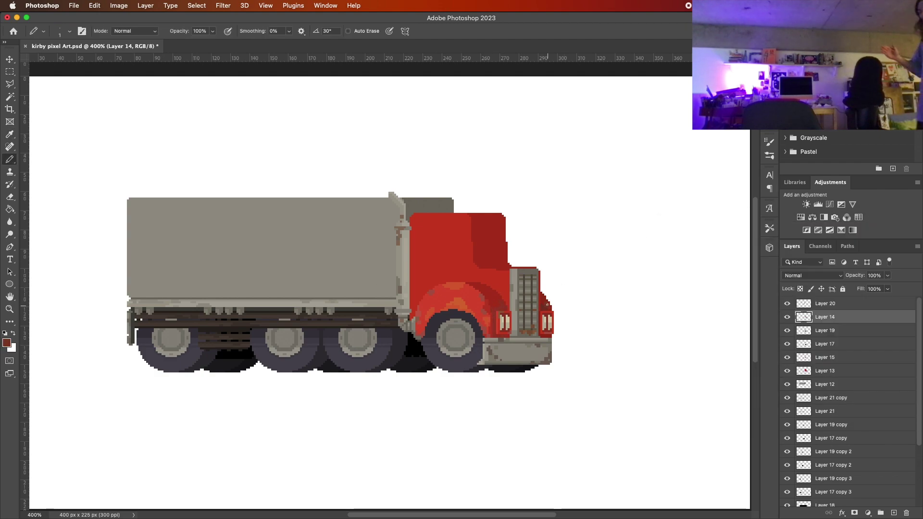
alt+click(506, 295)
key(Return)
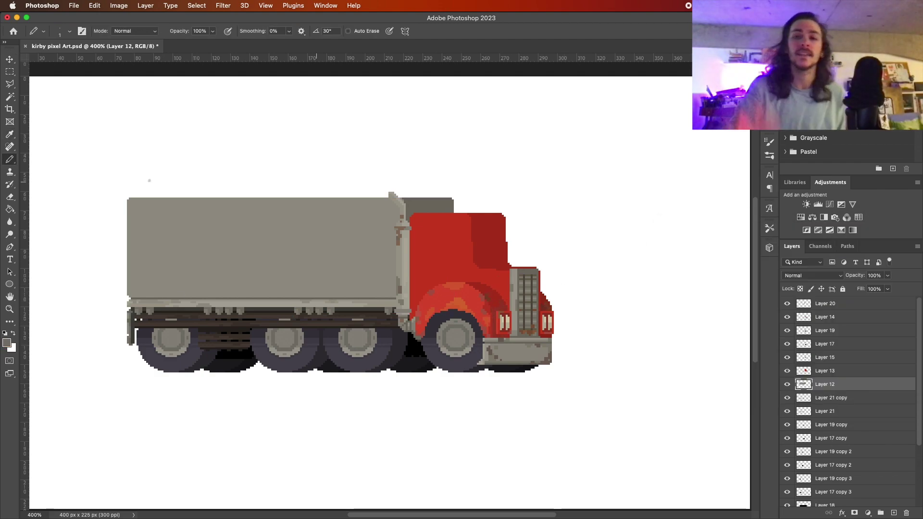
alt+click(302, 303)
Add a new layer and pick pink for tracing the trailer's edges
click(6, 341)
key(Return)
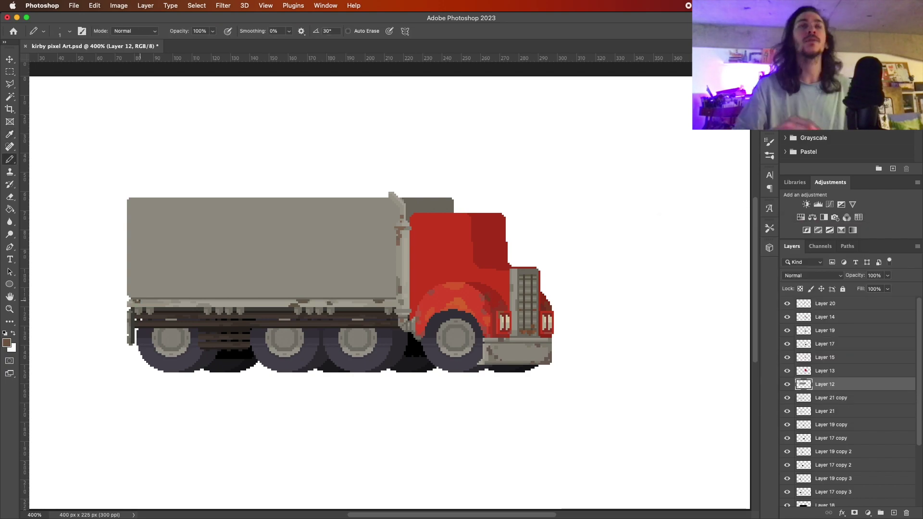
click(10, 59)
click(894, 513)
click(7, 342)
key(Return)
Close the pink outline along the trailer bottom and bucket-fill the truck body solid pink
key(b)
shift+click(144, 291)
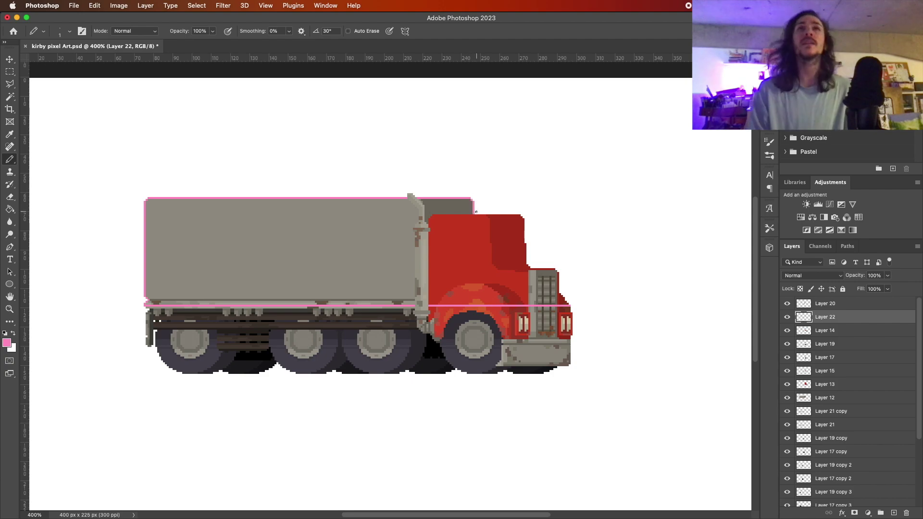
key(g)
click(427, 200)
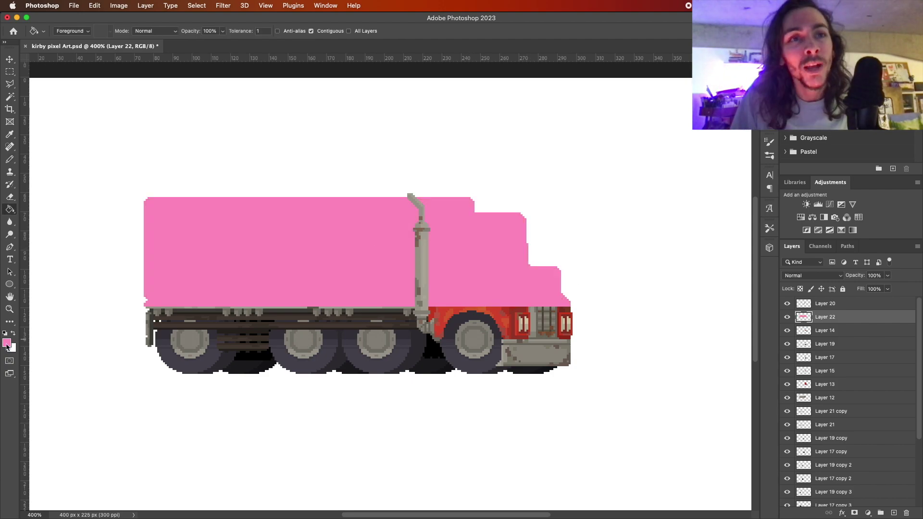
key(b)
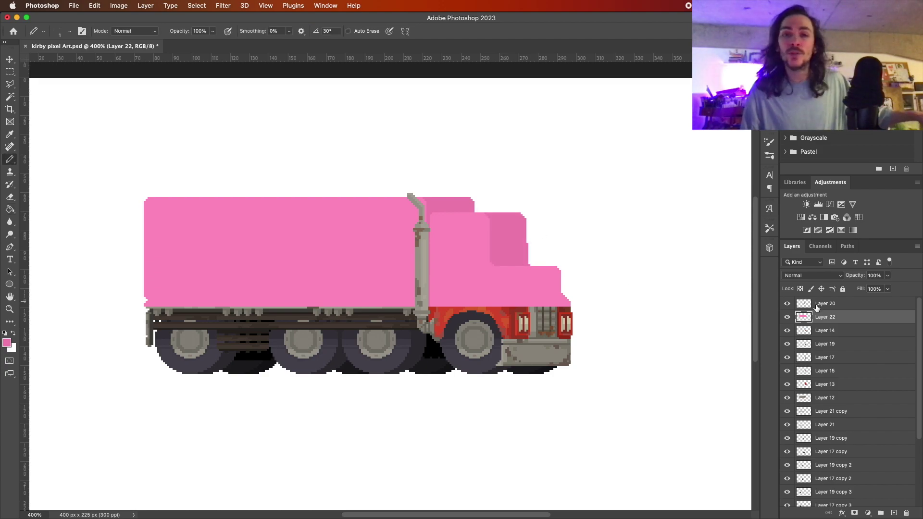
Test a lower Fill opacity on the pink layer and toggle its visibility off and on
drag(888, 289, 921, 279)
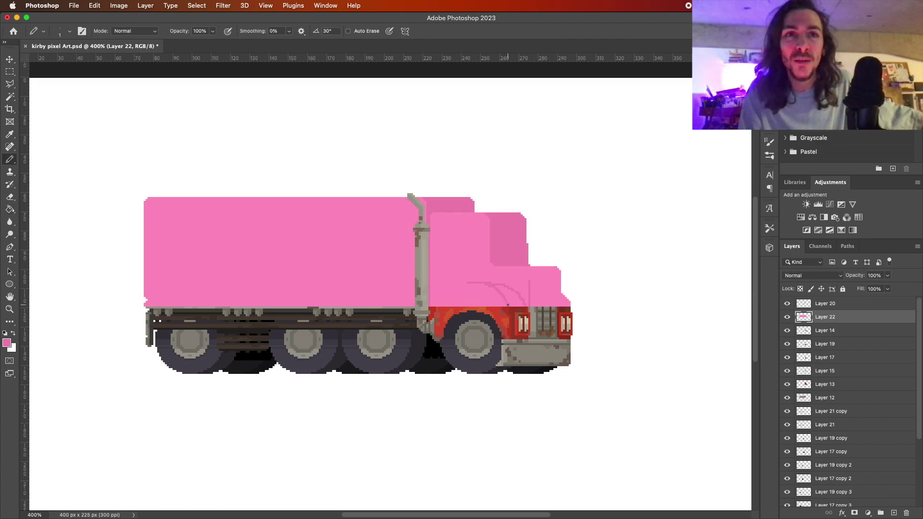
click(787, 317)
click(788, 317)
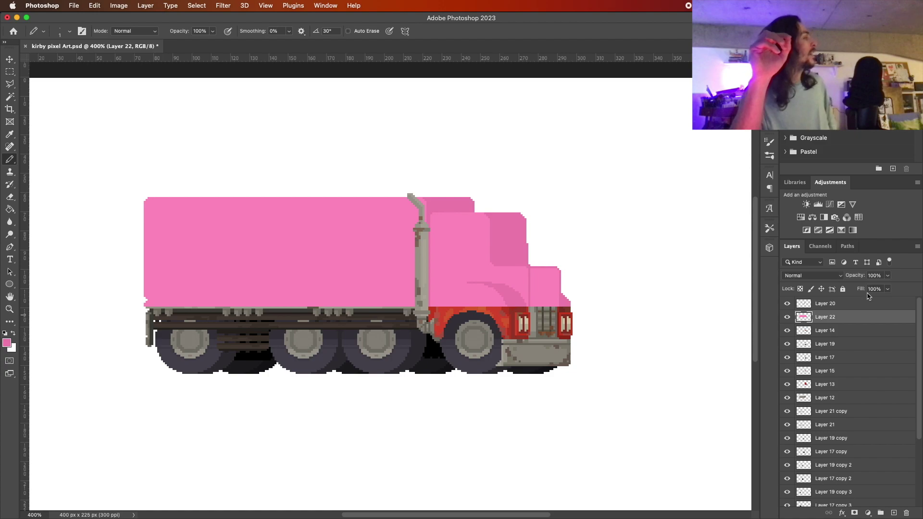
Set the pink cab layer to 100% opacity and draw a dark eye stroke on the cab
drag(888, 276, 900, 287)
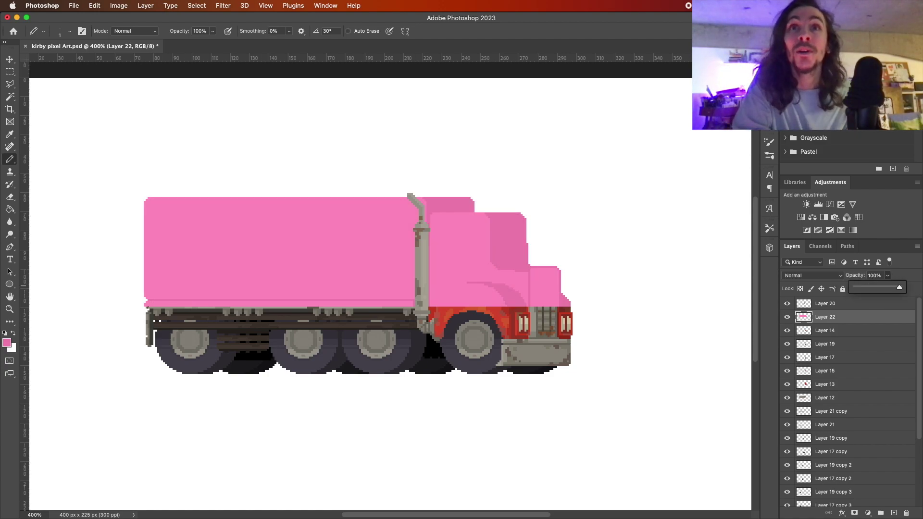
key(Escape)
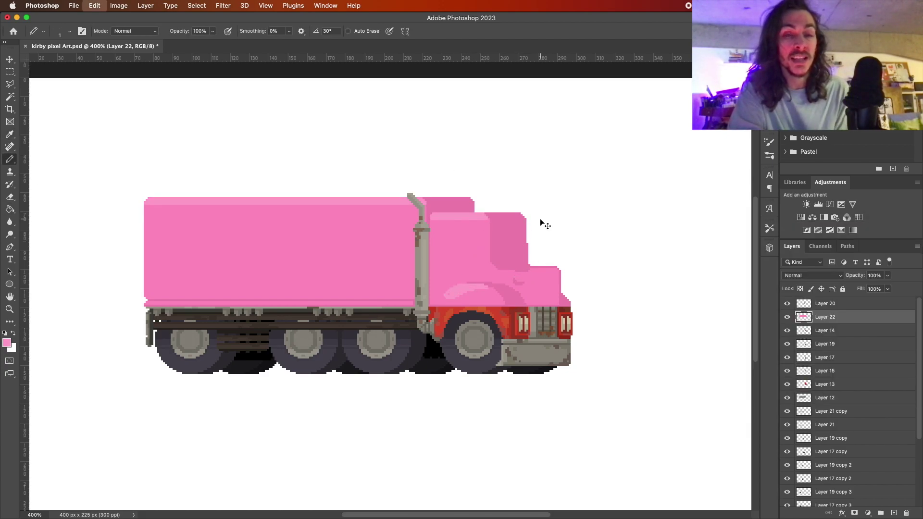
key(ctrl+alt+shift+c)
key(Escape)
key(ctrl+alt+shift+c)
key(Escape)
key(b)
drag(542, 283, 543, 294)
Recolour the cab's eyes blue-purple and add red blush marks under both eyes
key(ctrl+alt+shift+c)
key(Escape)
key(ctrl+alt+shift+c)
key(Return)
key(x)
key(ctrl+alt+shift+c)
key(Return)
click(535, 298)
click(559, 299)
Choose a pink shade for cab details and undo the stray red stripe
key(ctrl+alt+shift+c)
key(Return)
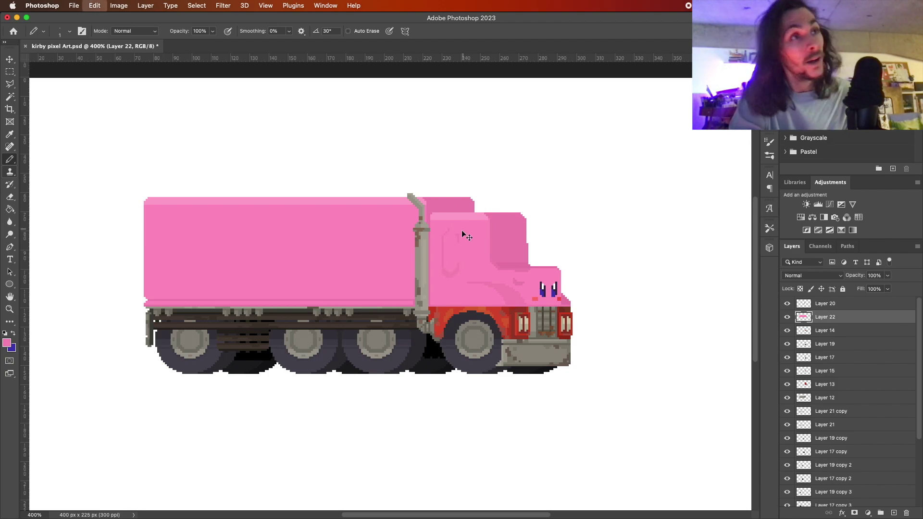
key(m)
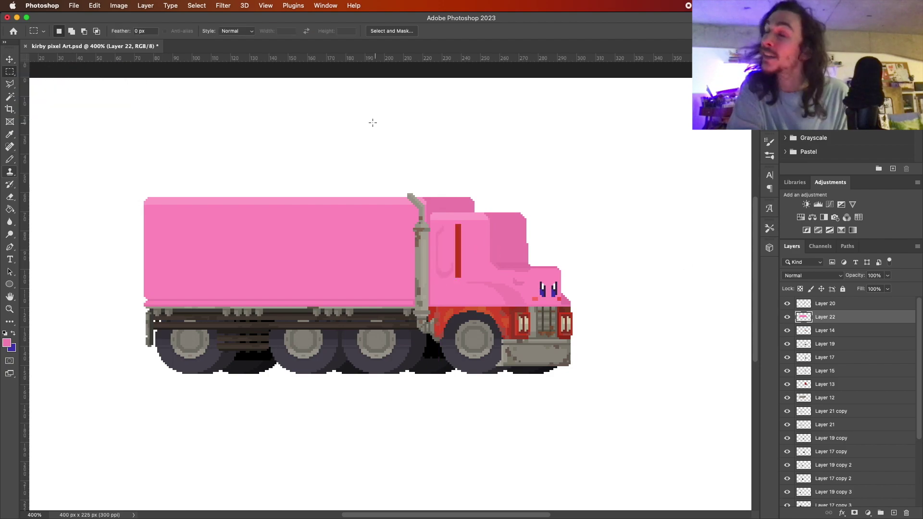
key(ctrl+z)
key(ctrl+z)
key(b)
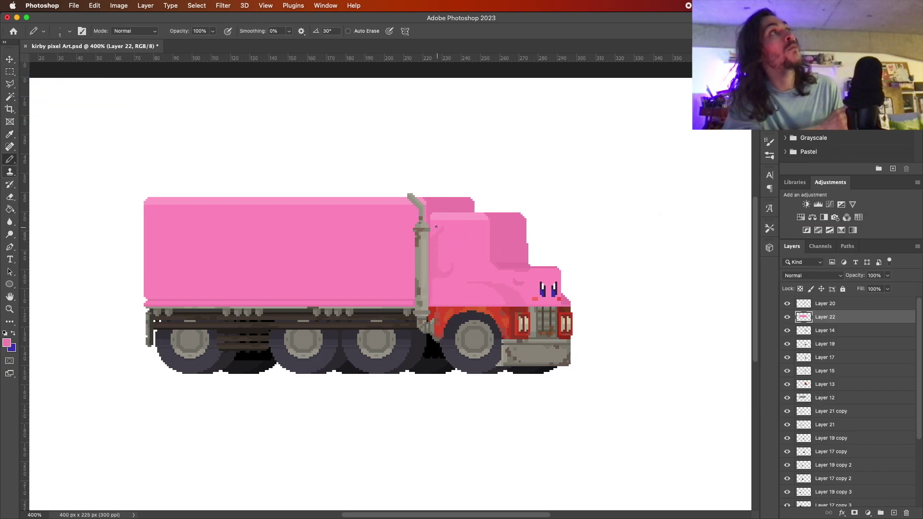
Zoom out to view the whole truck and bring up the File menu
key(ctrl+minus)
click(7, 343)
key(Return)
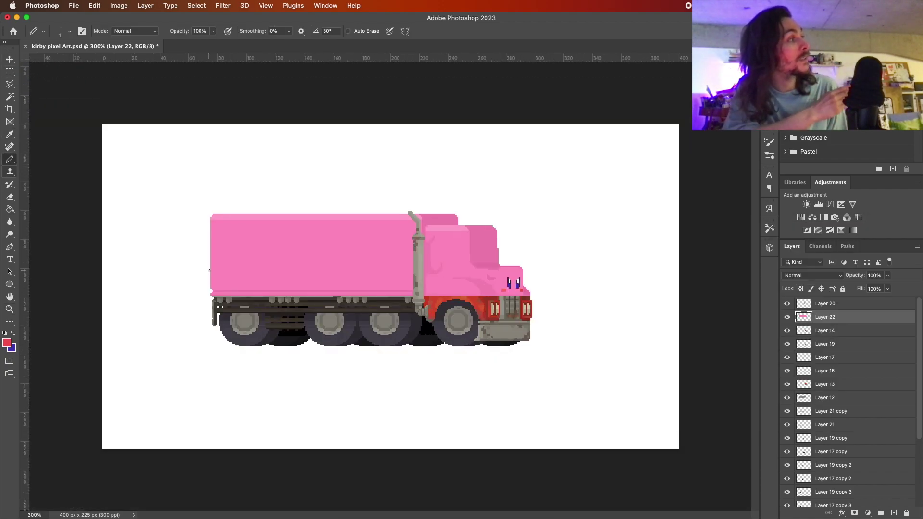
key(z)
click(74, 5)
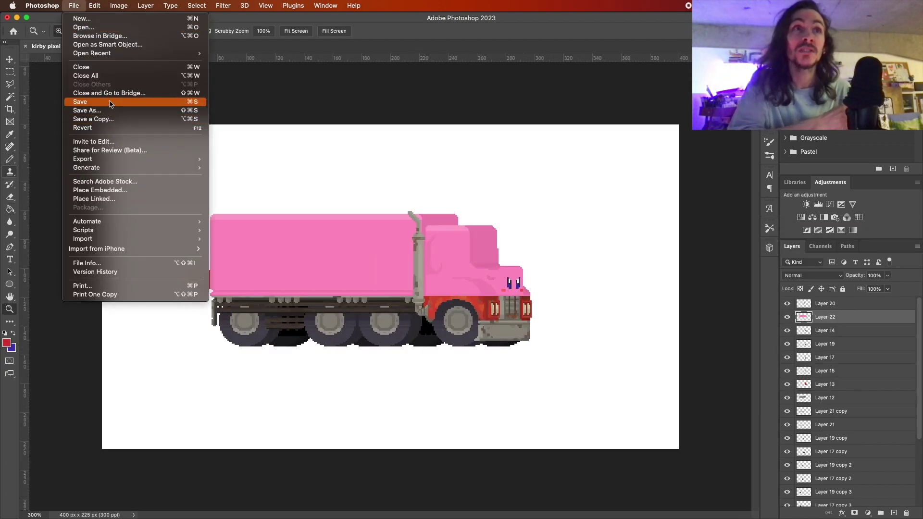
Save the file, then paint a beige face inside the character's dark red head
click(110, 101)
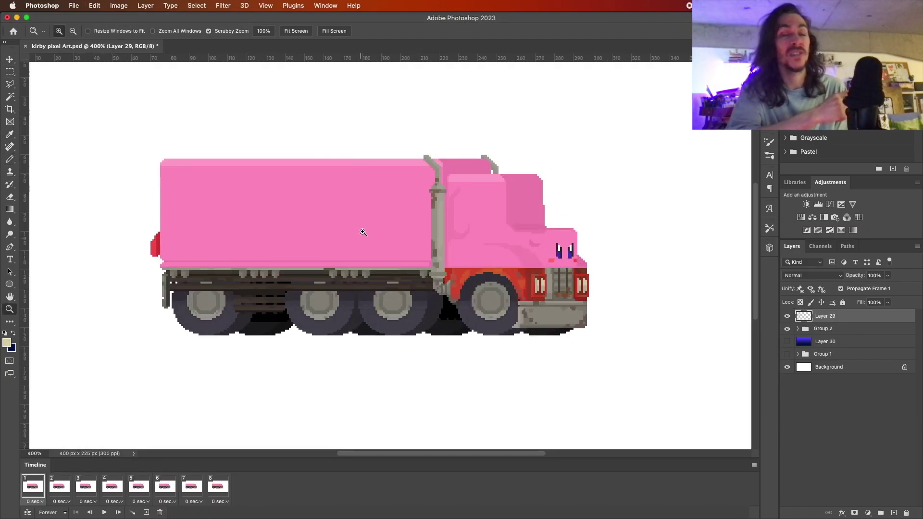
key(Return)
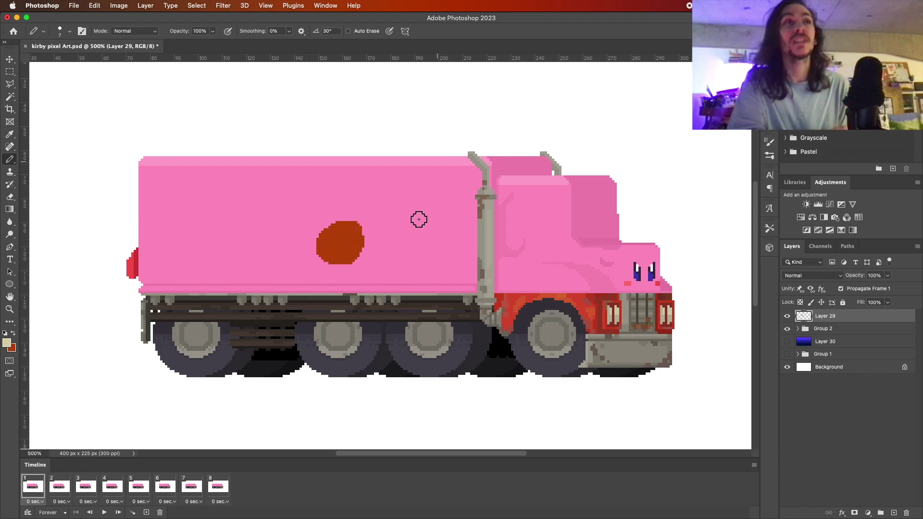
drag(337, 249, 357, 244)
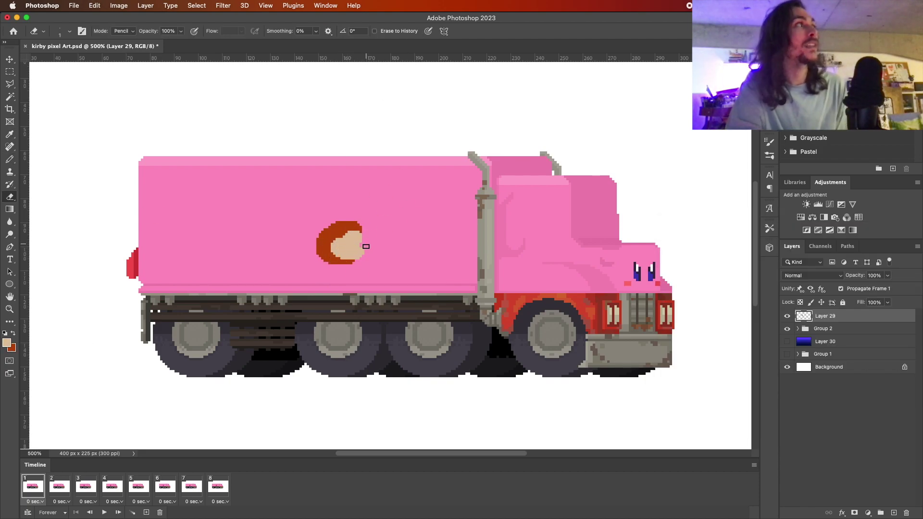
key(x)
drag(318, 248, 334, 251)
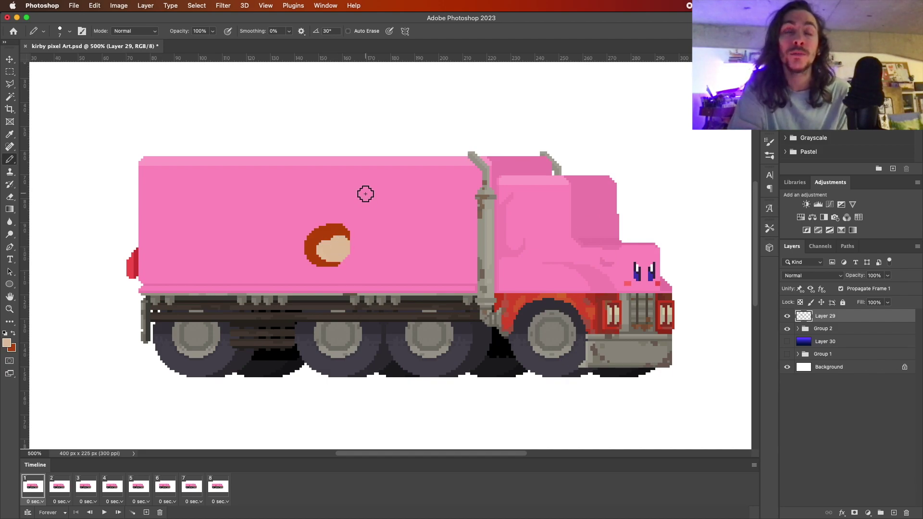
Draw a blue bandana across the head and add orange pixels to the character
click(7, 343)
click(784, 289)
click(890, 250)
mouse_move(319, 230)
mouse_down()
mouse_move(341, 239)
mouse_move(311, 229)
mouse_up()
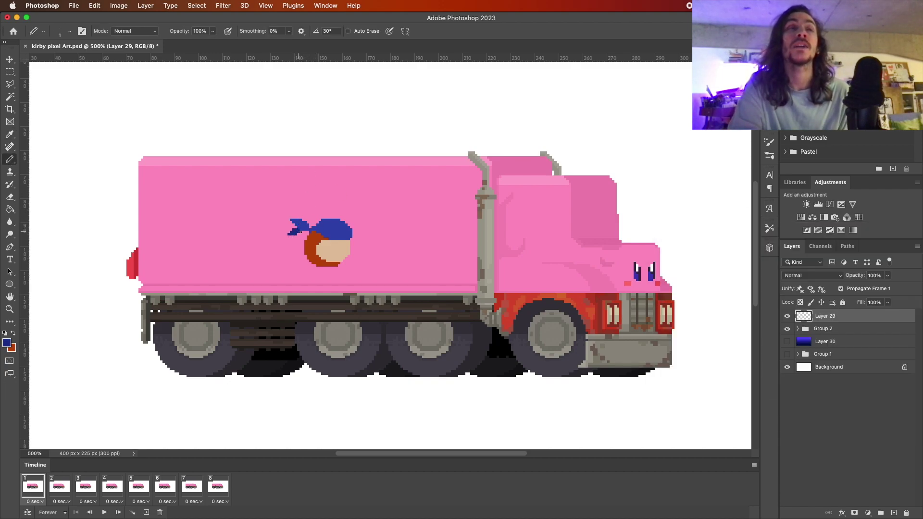
click(7, 342)
click(890, 249)
key(x)
drag(318, 249, 325, 238)
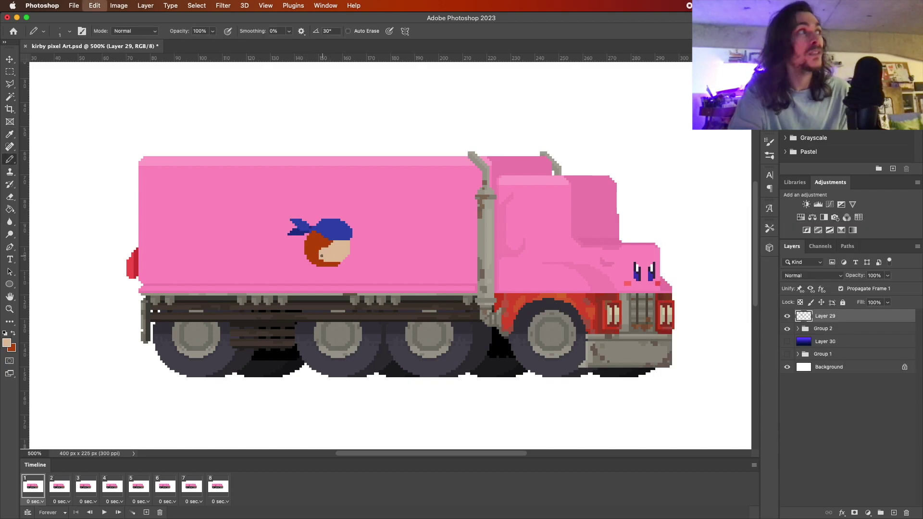
Erase stray pixels, add brown hair strokes left of the face, and set an orange-yellow for the feet
key(e)
key(b)
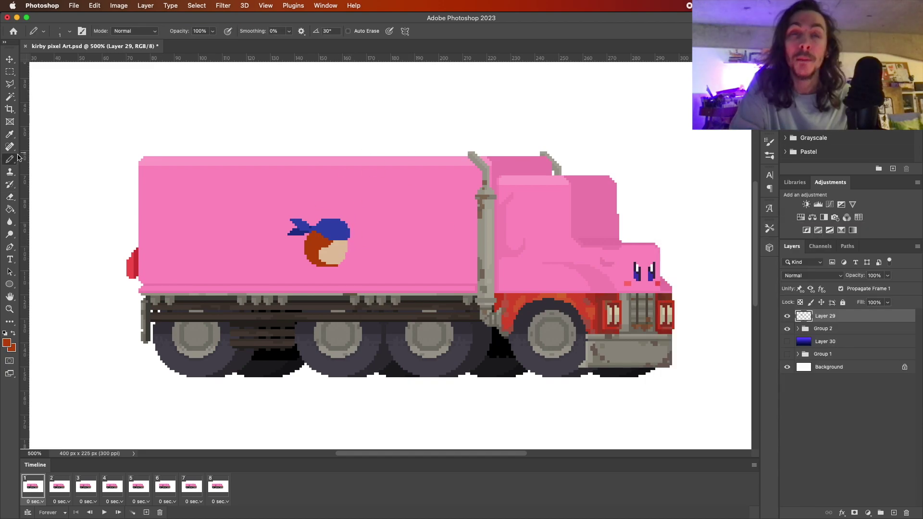
key(x)
mouse_move(310, 240)
mouse_down()
mouse_move(296, 252)
mouse_move(310, 270)
mouse_up()
click(6, 343)
click(890, 249)
key(e)
click(6, 342)
click(769, 262)
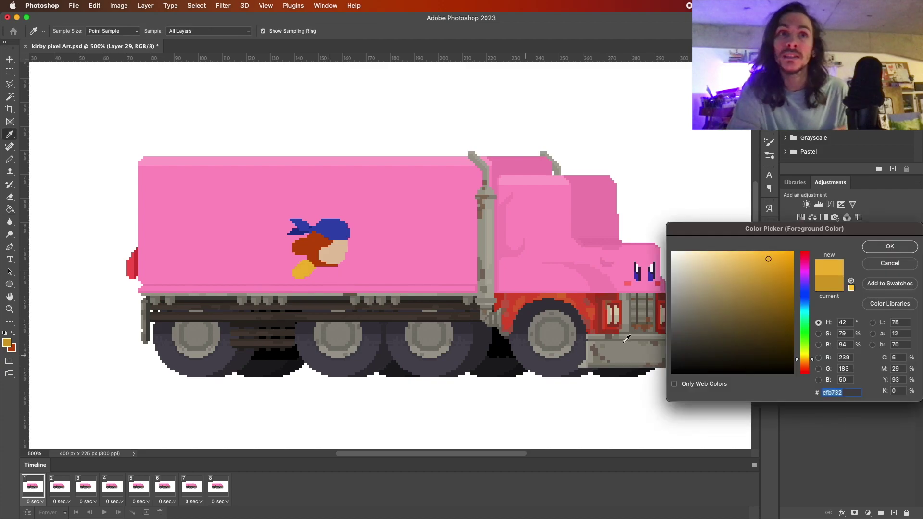
click(889, 244)
Draw the character's near-black eye and choose an orange-brown colour
key(g)
click(10, 159)
drag(340, 241, 339, 250)
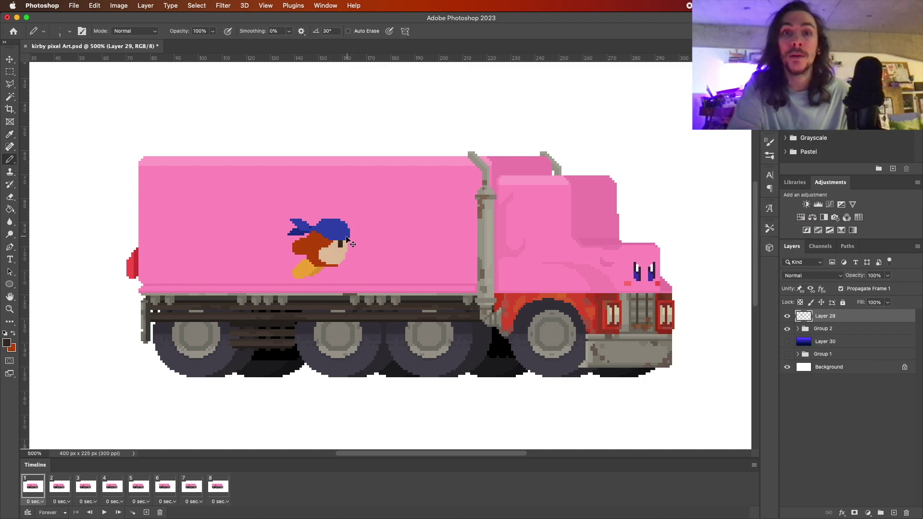
click(6, 343)
click(769, 262)
click(889, 244)
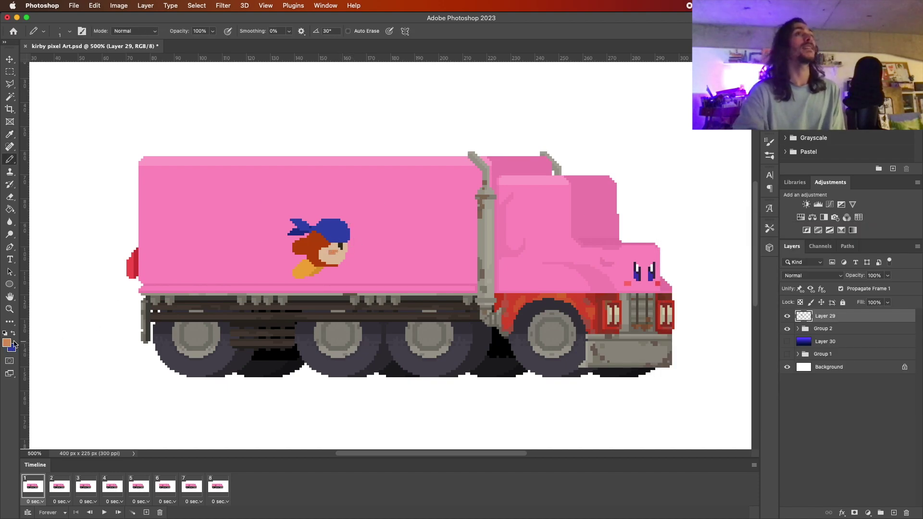
Sample the face's beige skin tone with the Eyedropper and adjust the view around the character
key(i)
click(332, 260)
click(7, 343)
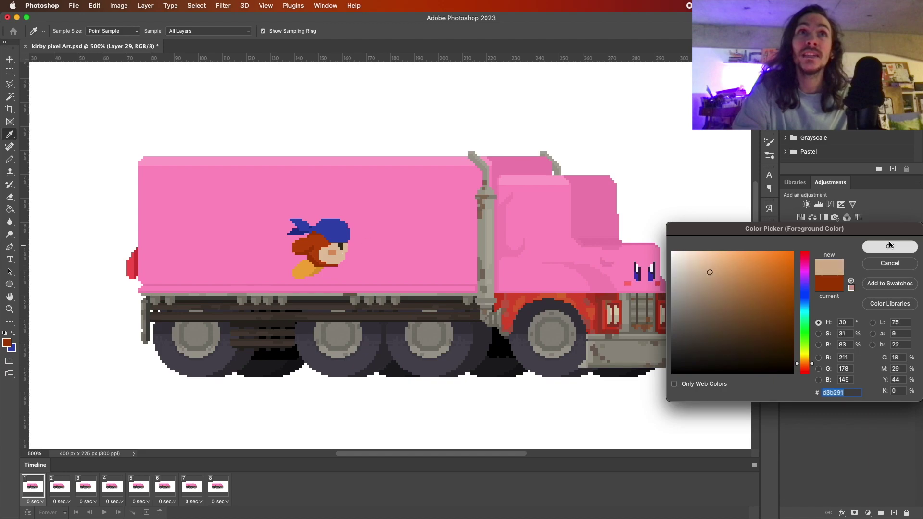
key(Escape)
key(b)
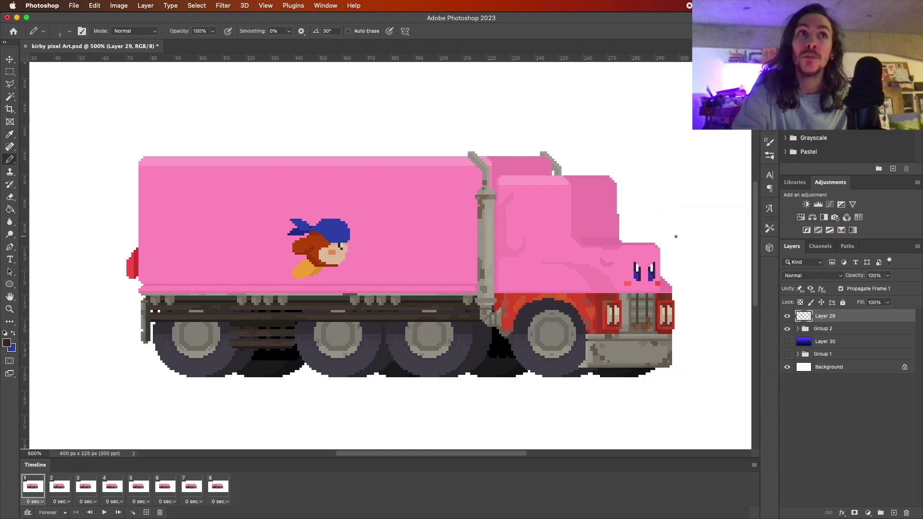
key(z)
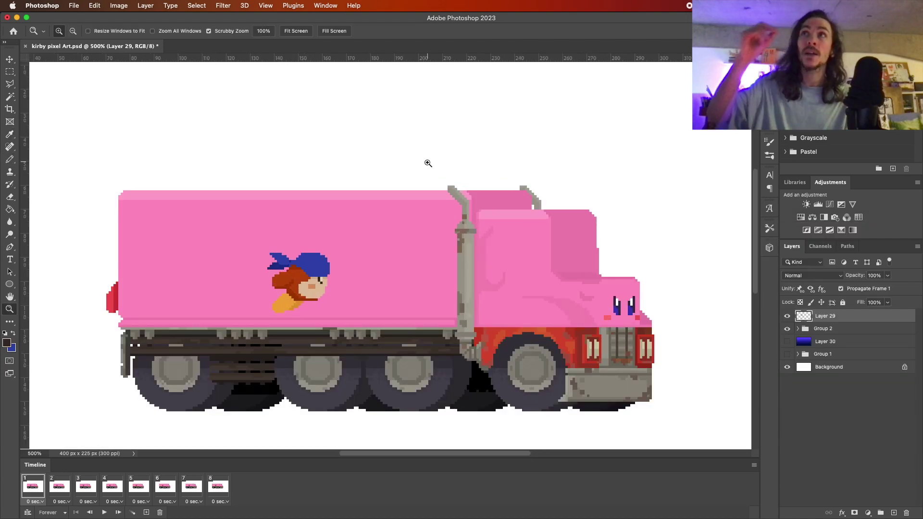
key(b)
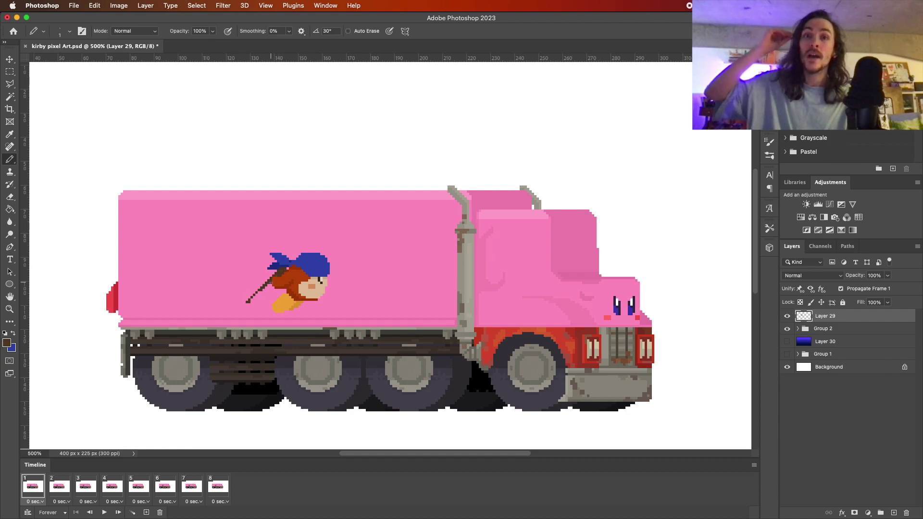
Add orange pixels to the spear tip and set a darker red-orange for the spear
alt+click(273, 281)
click(247, 305)
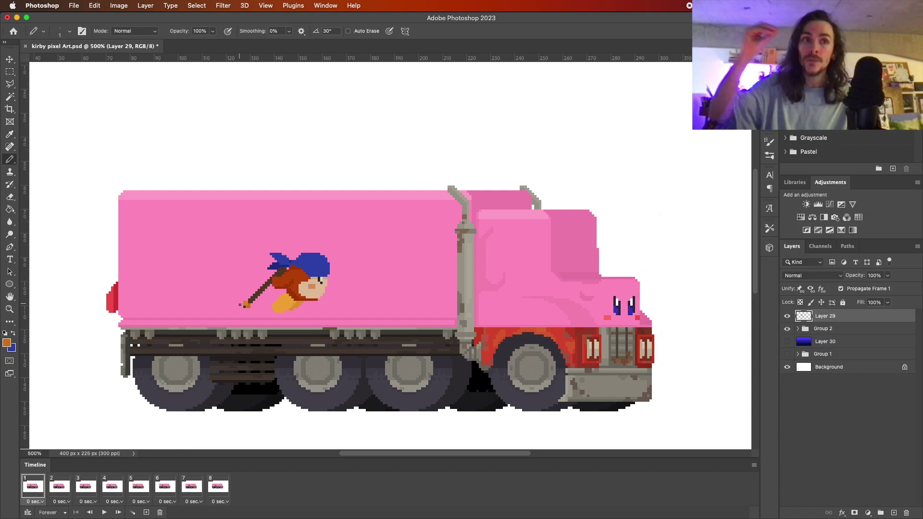
alt+click(295, 268)
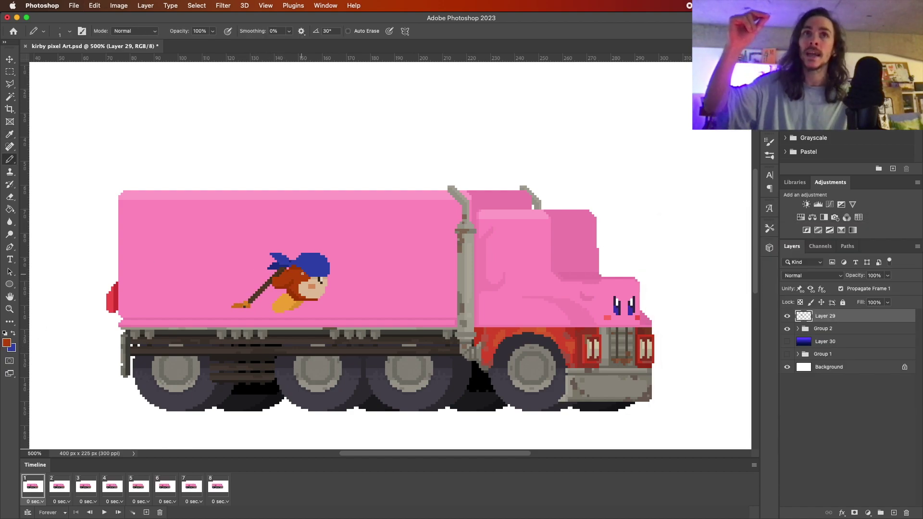
click(7, 343)
click(244, 307)
key(Return)
Extend the spear shaft, then outline and bucket-fill Dedede's red robe over the trailer
drag(238, 312, 234, 317)
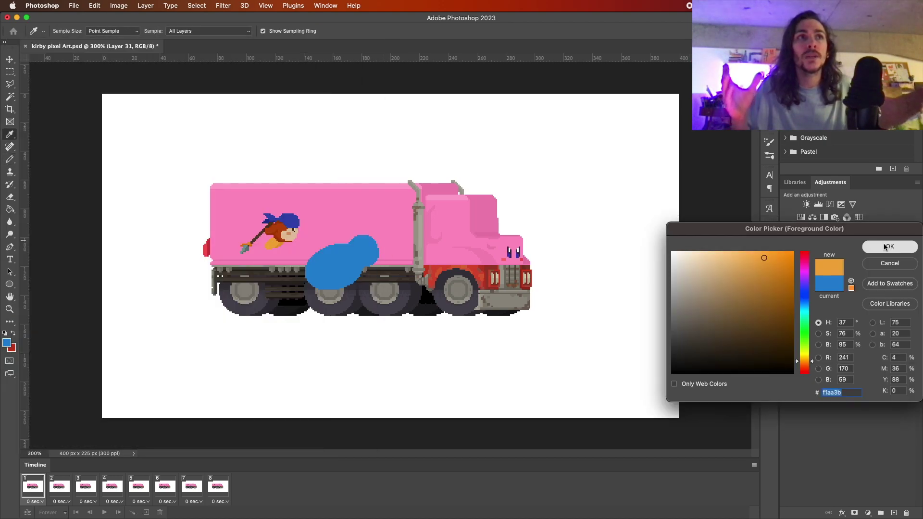
key(b)
key(x)
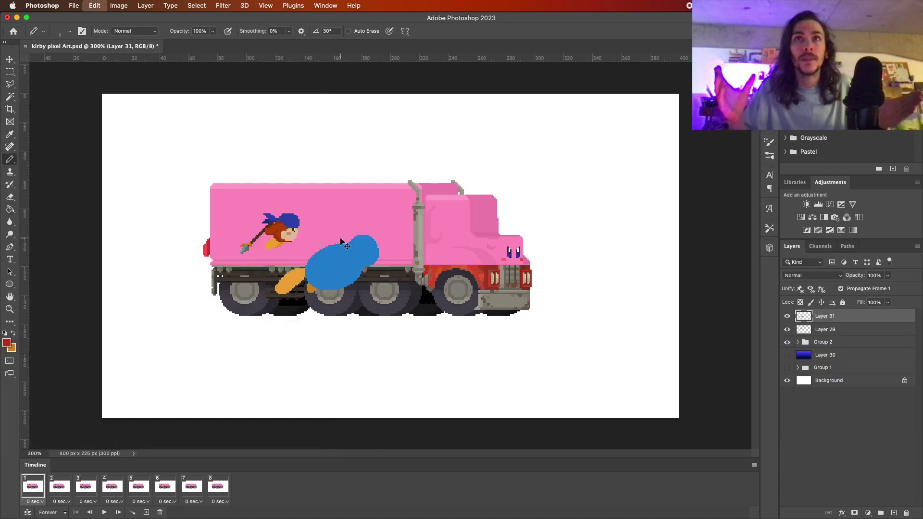
drag(336, 269, 317, 237)
key(g)
click(288, 255)
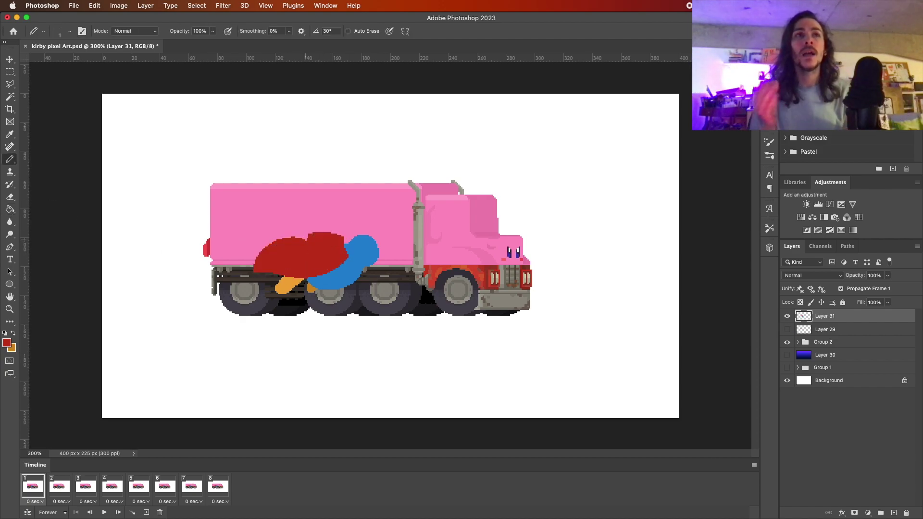
Outline and fill cream trim along the red robe, adding a short cream stroke
click(7, 343)
click(890, 245)
drag(346, 236, 279, 277)
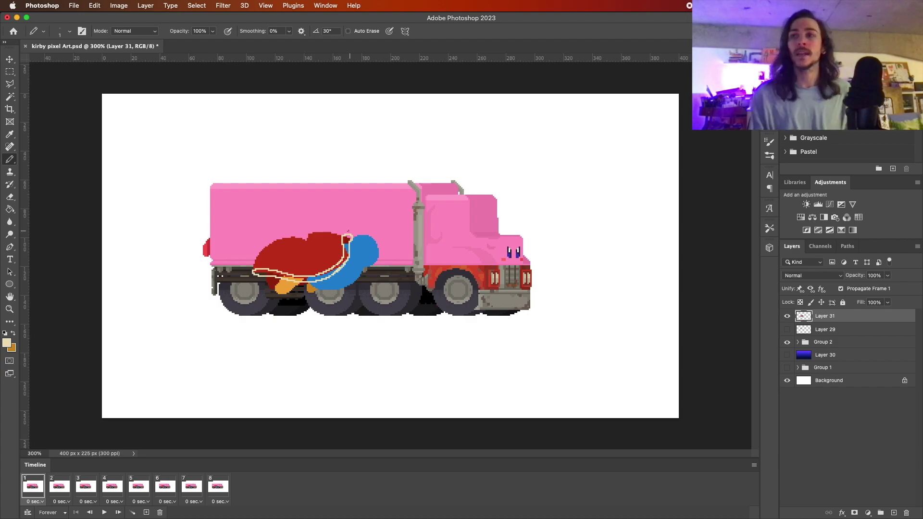
key(g)
click(349, 244)
key(b)
drag(309, 253, 313, 232)
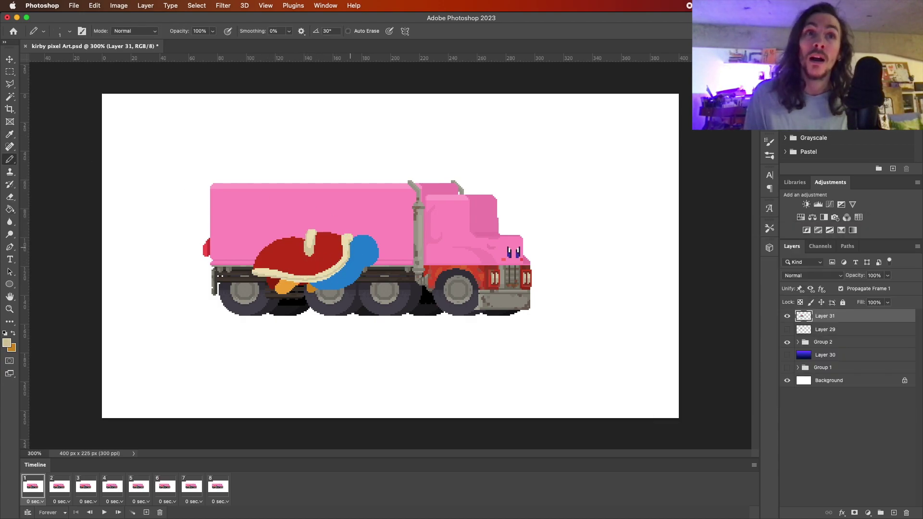
Draw orange on the red hat and add a yellow hat tip
drag(296, 251, 296, 232)
click(7, 343)
drag(802, 365, 801, 354)
key(Return)
mouse_move(353, 240)
mouse_down()
mouse_move(375, 249)
mouse_move(375, 231)
mouse_up()
Sample orange and light blue from the art and draw light-blue pixels into Dedede's eye
key(i)
click(7, 343)
click(387, 234)
key(Return)
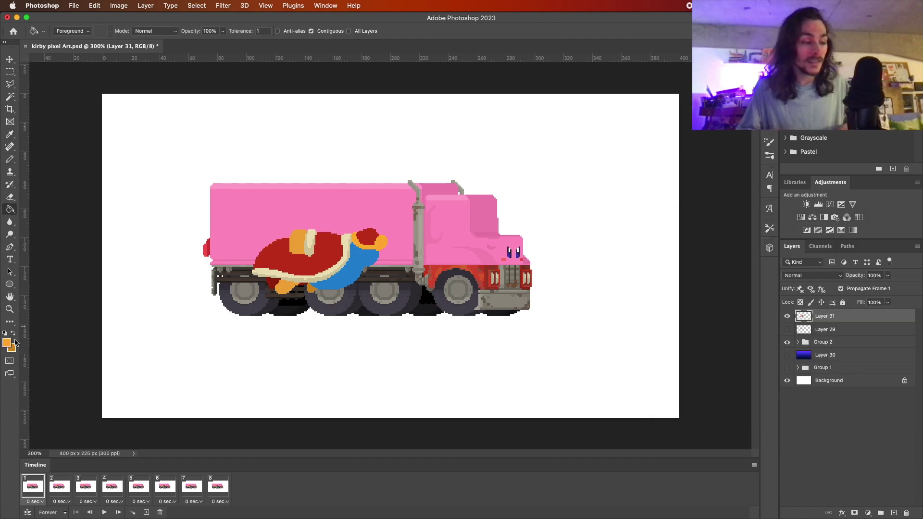
key(b)
click(7, 343)
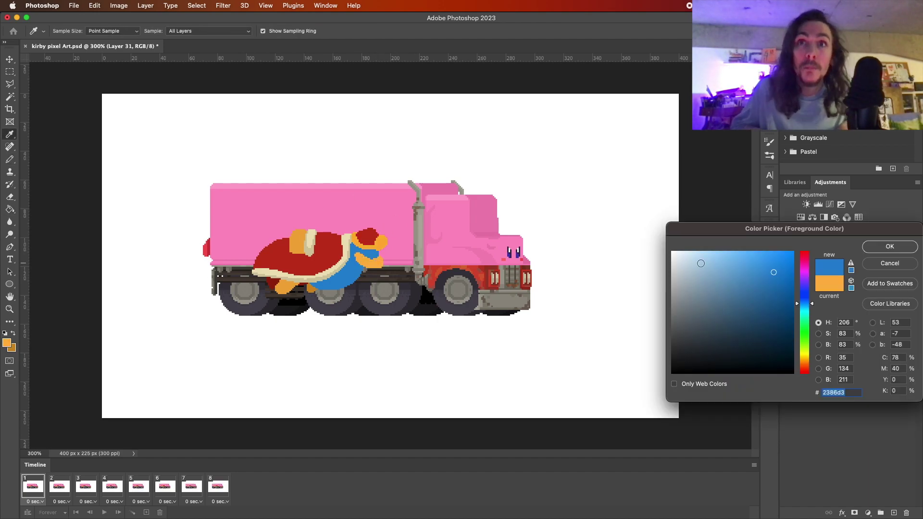
click(370, 251)
key(Return)
drag(368, 251, 373, 255)
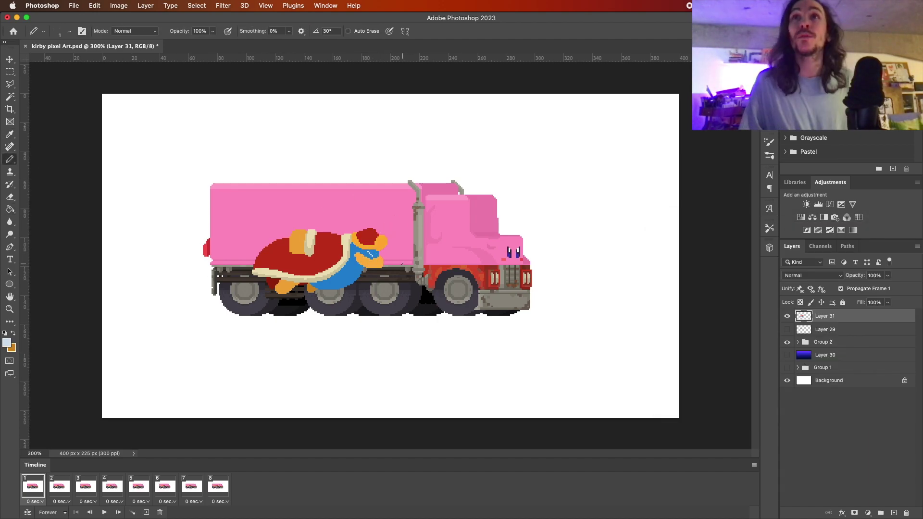
Resample the eye's light blue, swap colours, and sample the hat orange and body blue
alt+click(380, 266)
click(6, 343)
click(368, 253)
key(Return)
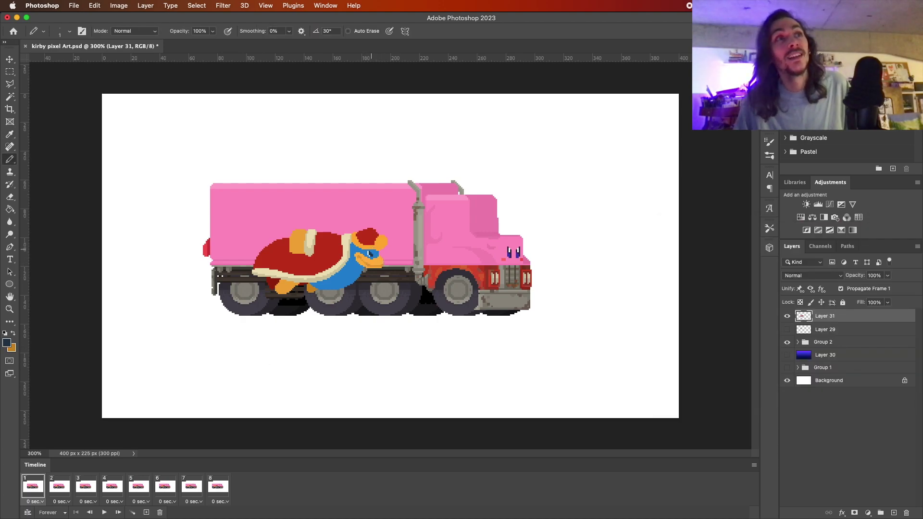
key(x)
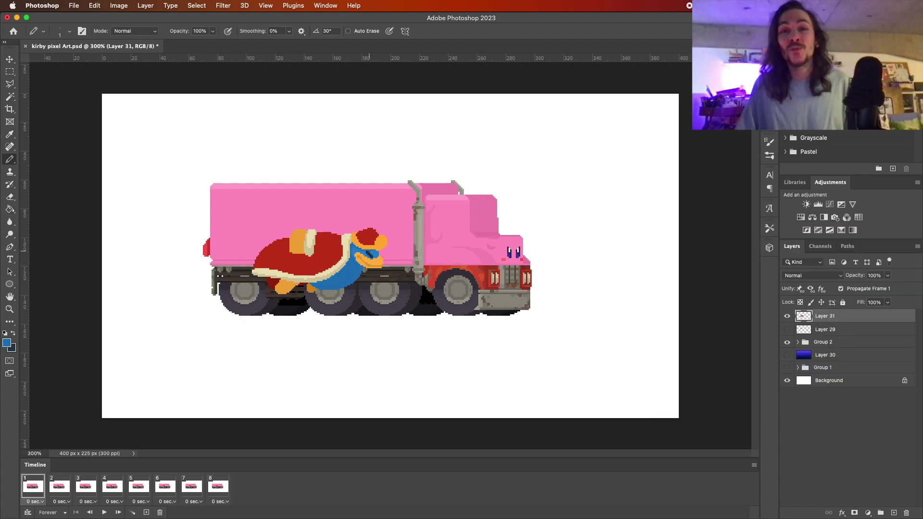
alt+click(354, 238)
alt+click(352, 260)
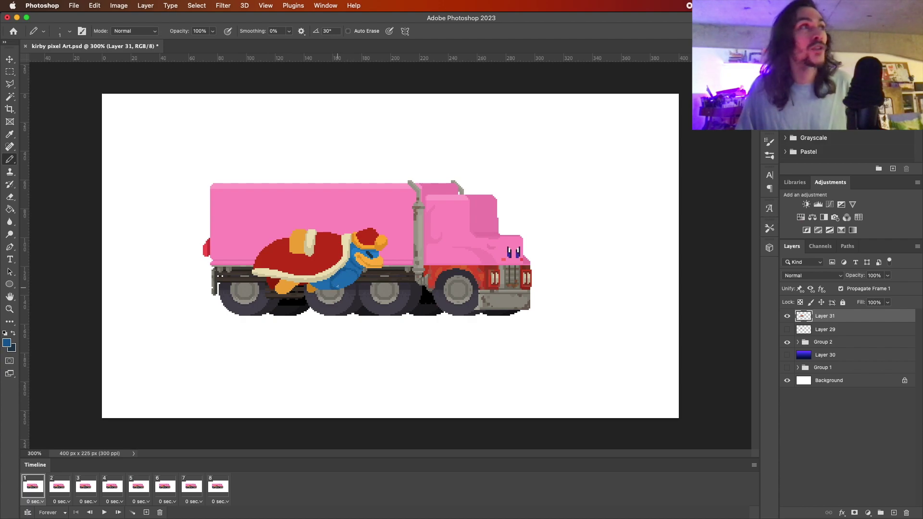
Try tan shades, then bucket-fill the blue area under Dedede with beige
click(7, 343)
click(893, 244)
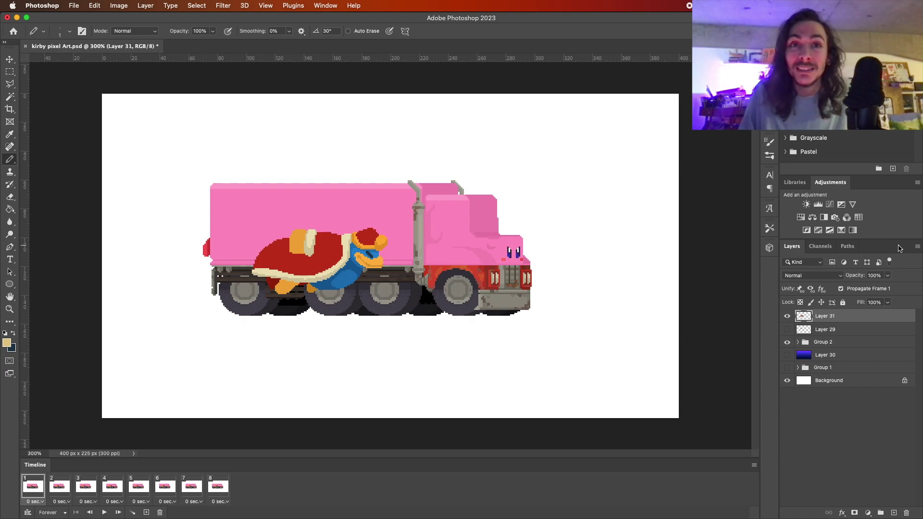
click(11, 347)
click(892, 243)
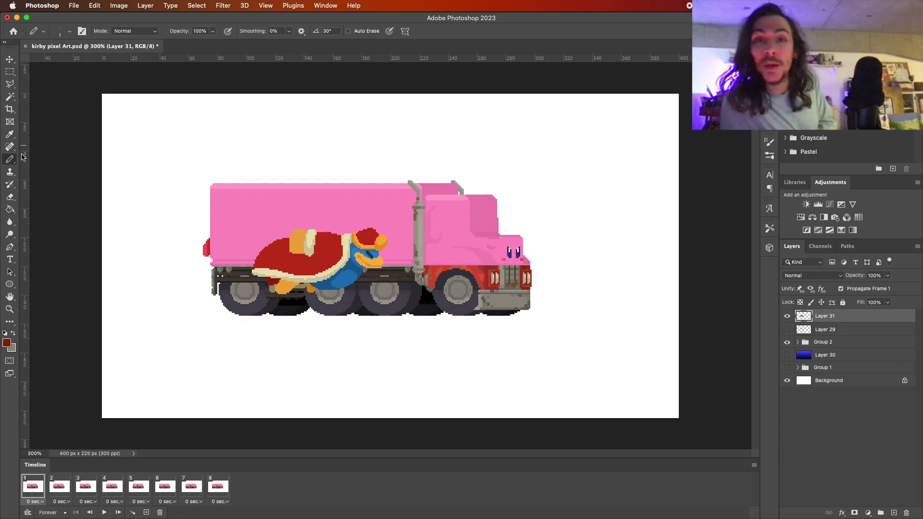
click(6, 343)
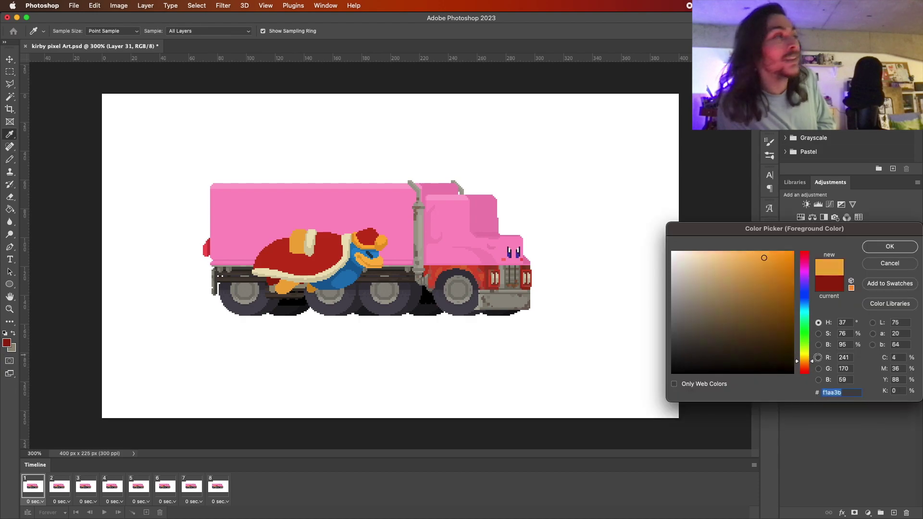
click(888, 190)
key(g)
click(372, 280)
key(b)
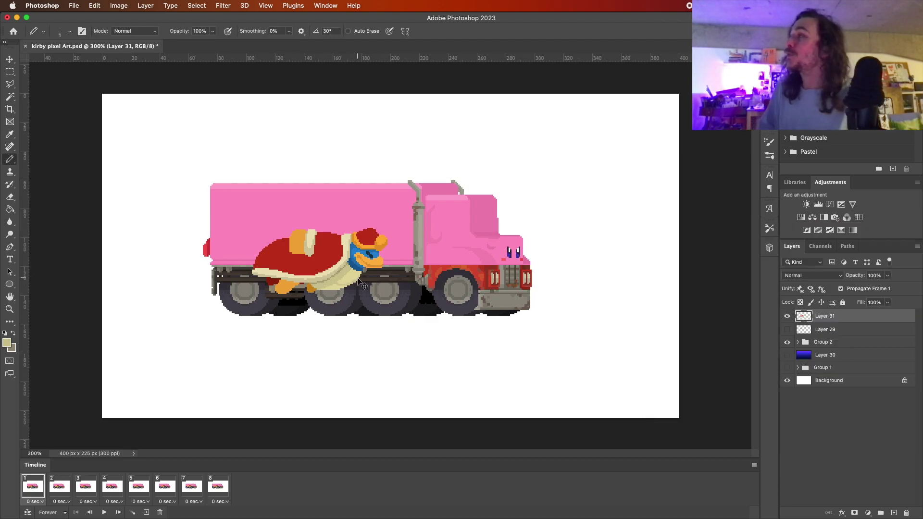
Draw a blue line across Dedede's body, paint yellow belly pixels, and zoom in on his face
alt+click(335, 275)
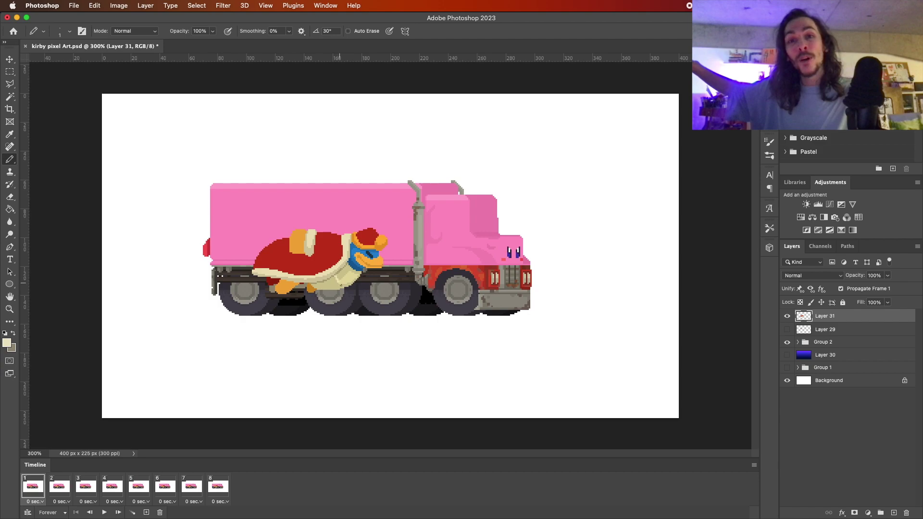
drag(337, 275, 345, 284)
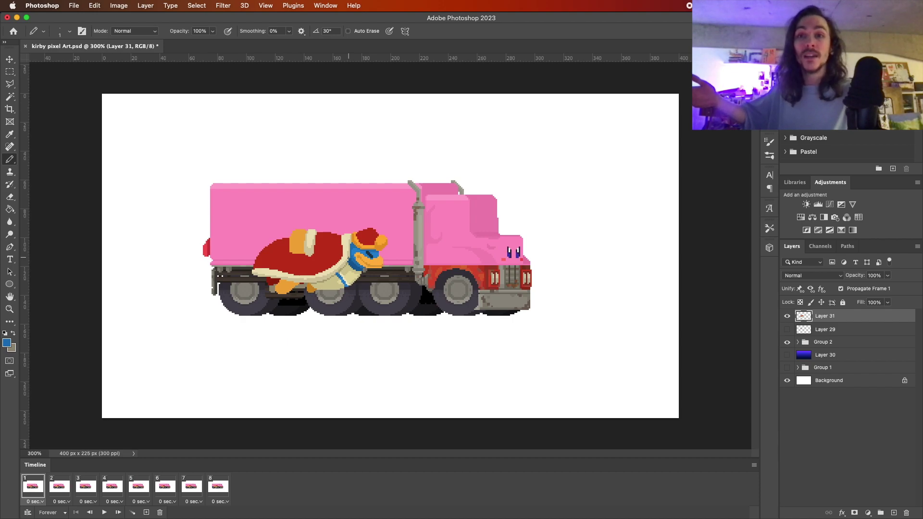
click(7, 343)
click(887, 243)
drag(343, 287, 325, 279)
alt+click(324, 284)
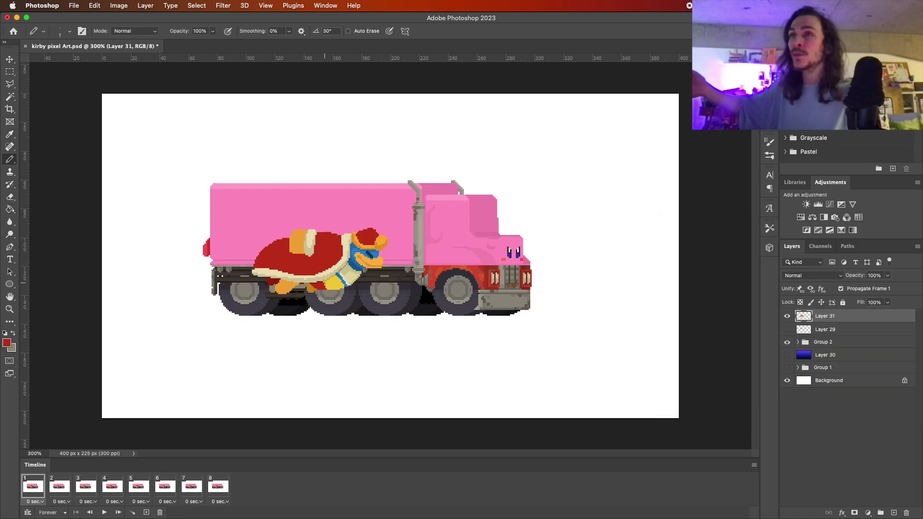
alt+click(345, 287)
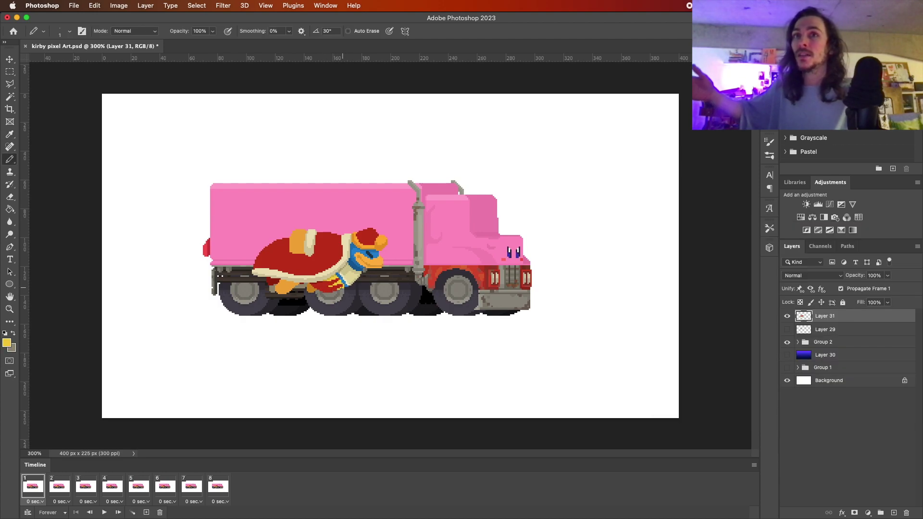
scroll(367, 242, up, 1)
alt+click(310, 303)
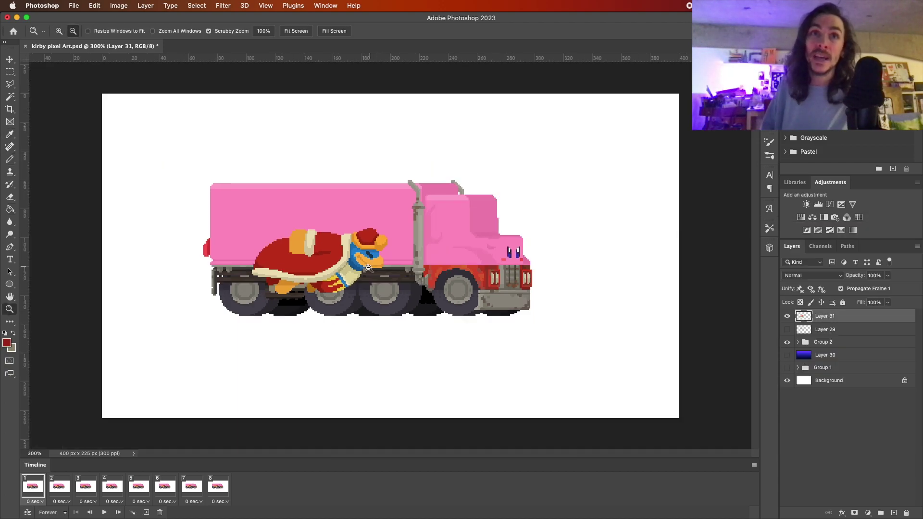
Show Layer 29 and move the spear-carrying character onto the truck cab
key(v)
click(787, 330)
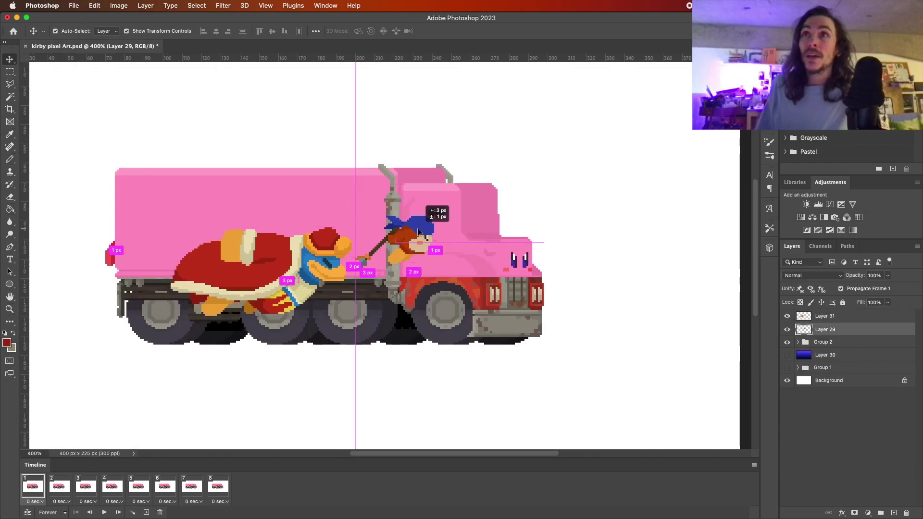
drag(418, 217, 552, 195)
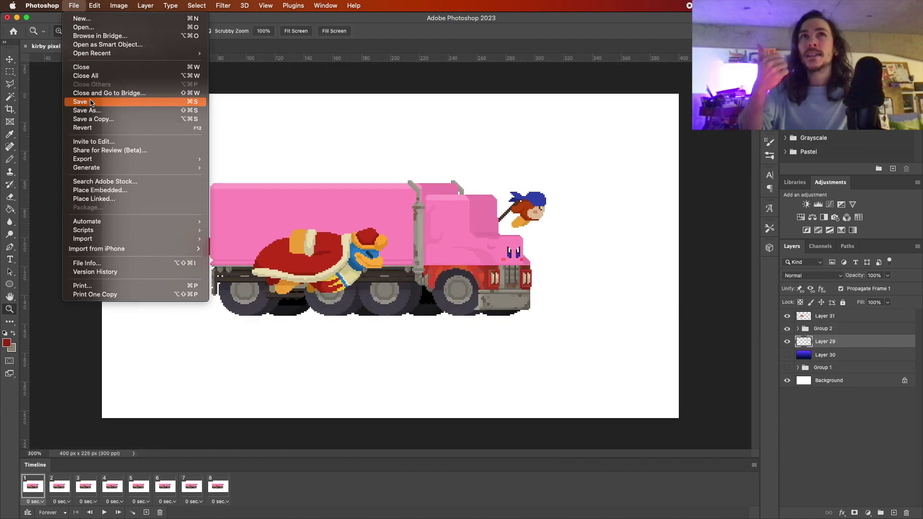
Paint Dedede's brown hammer head over the left wheel with a red circle and orange accents
key(b)
key(ctrl+plus)
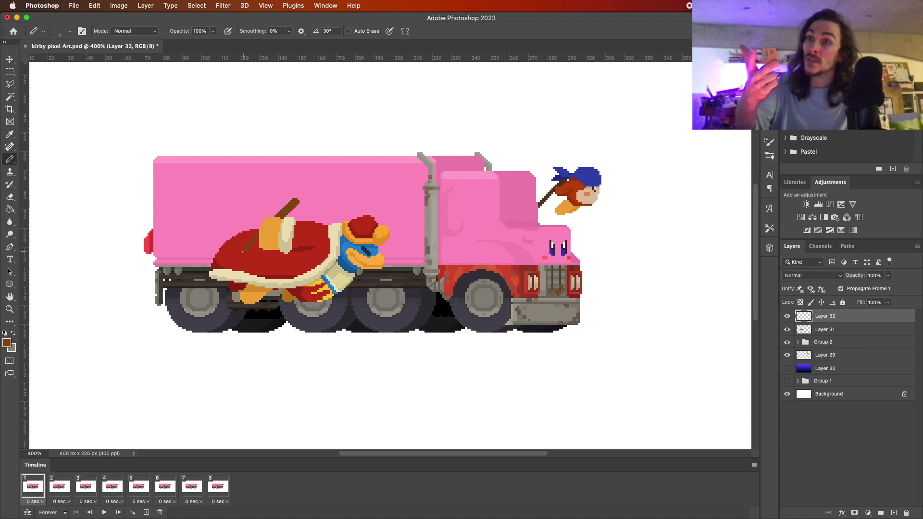
drag(205, 270, 219, 288)
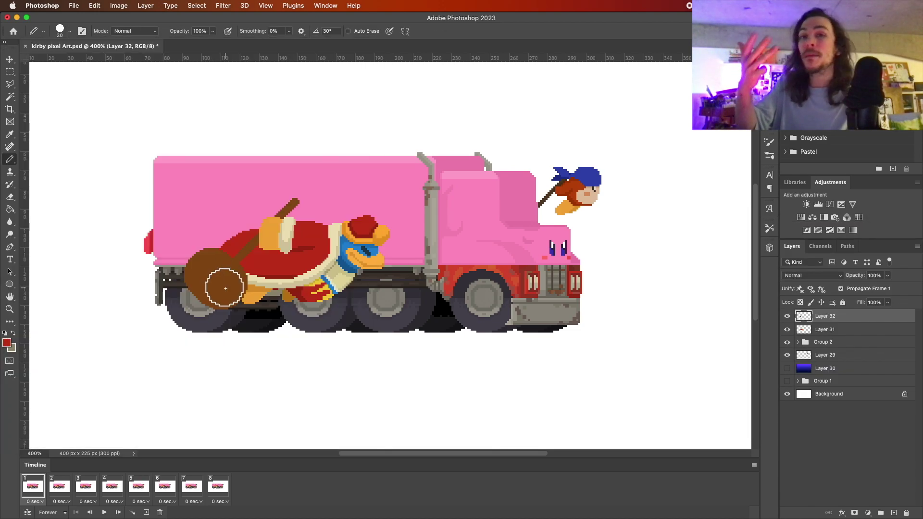
click(225, 287)
key(g)
alt+click(331, 292)
key(b)
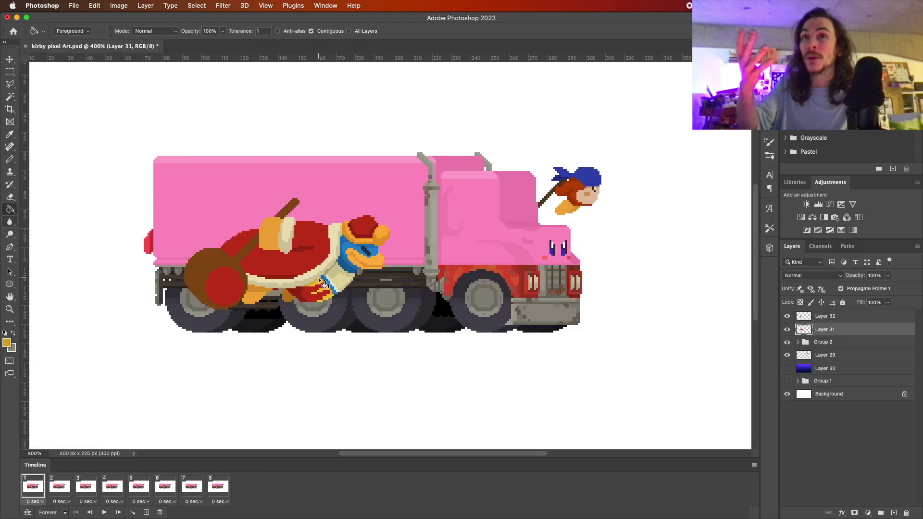
key(alt+bracketright)
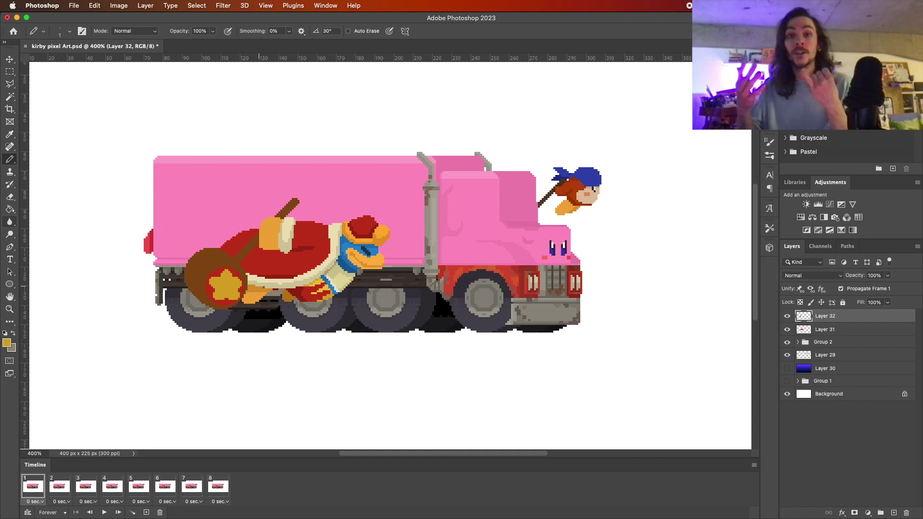
Select the round hammer face and give it a grey outline with Edit > Stroke
key(m)
click(94, 6)
click(120, 158)
click(494, 190)
click(887, 246)
click(613, 172)
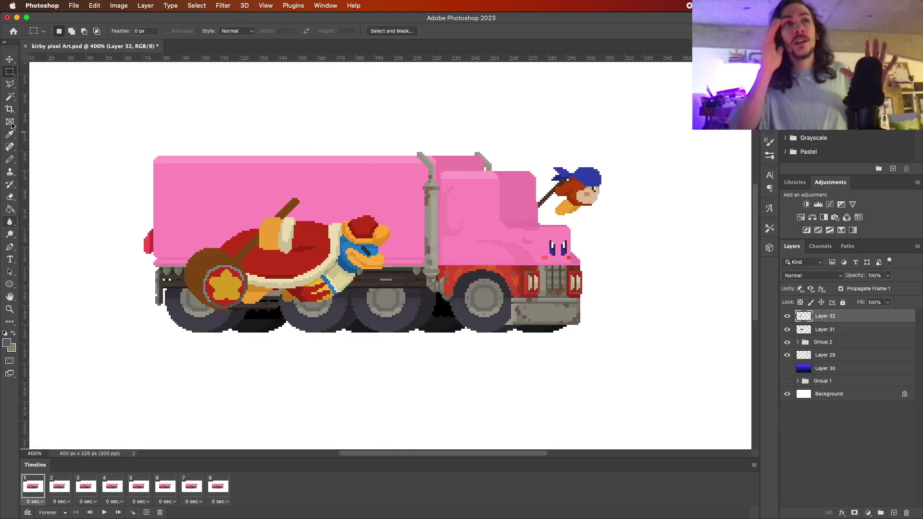
Draw dark wood-grain stripes on the hammer head with a smaller pencil, then view the whole scene
key(b)
alt+click(201, 277)
key(bracketleft)
key(bracketleft)
key(bracketleft)
drag(193, 255, 211, 284)
drag(202, 250, 230, 288)
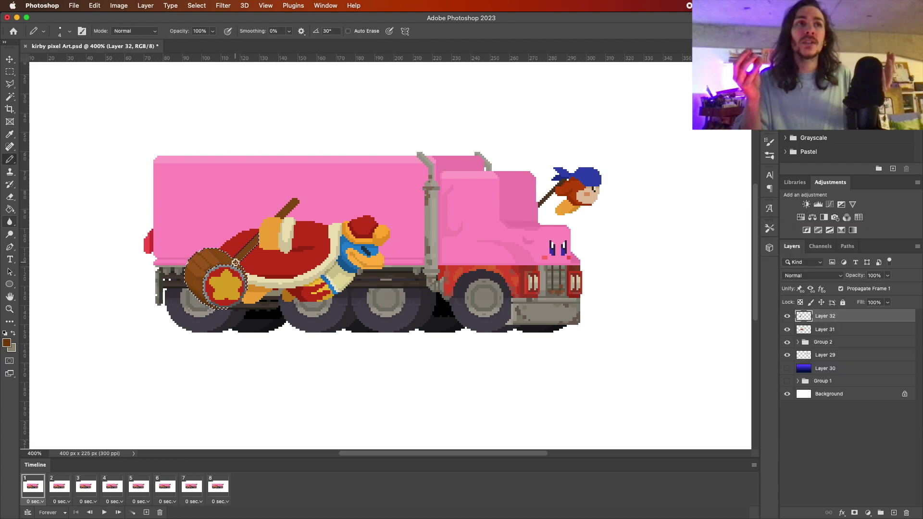
key(z)
alt+click(323, 255)
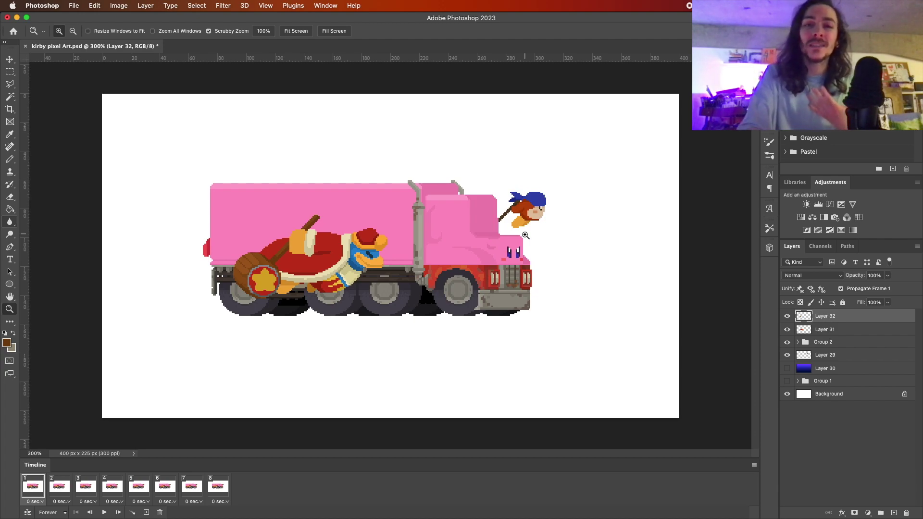
On a new layer, draw a dark blue round body above the trailer
click(525, 235)
click(7, 343)
key(Escape)
key(b)
click(69, 30)
click(382, 158)
click(6, 343)
key(Return)
Fill the circle lighter blue, add a dark bumper line, and mark inside the circle
click(385, 159)
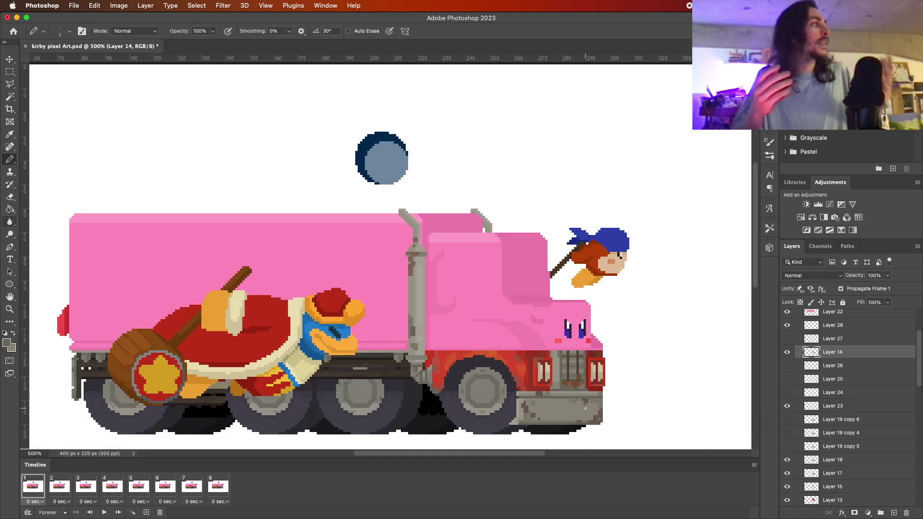
click(7, 343)
key(Return)
drag(561, 404, 583, 404)
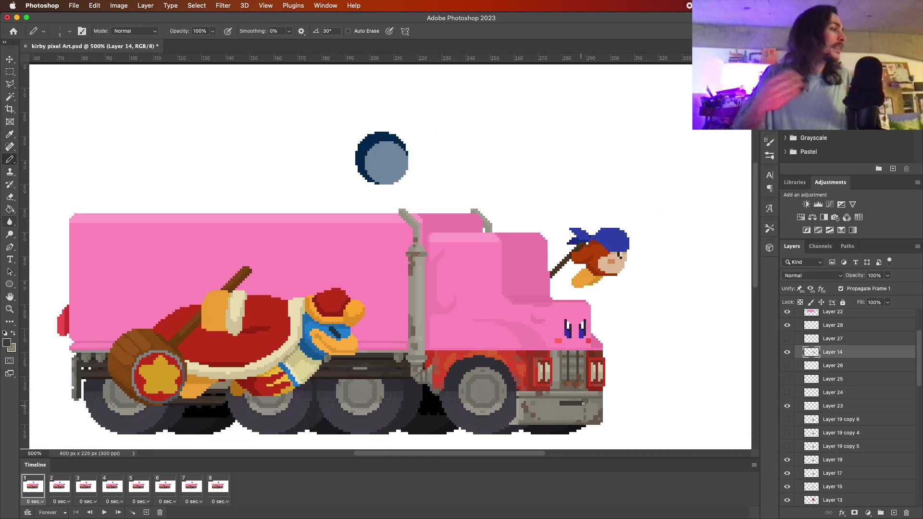
click(7, 343)
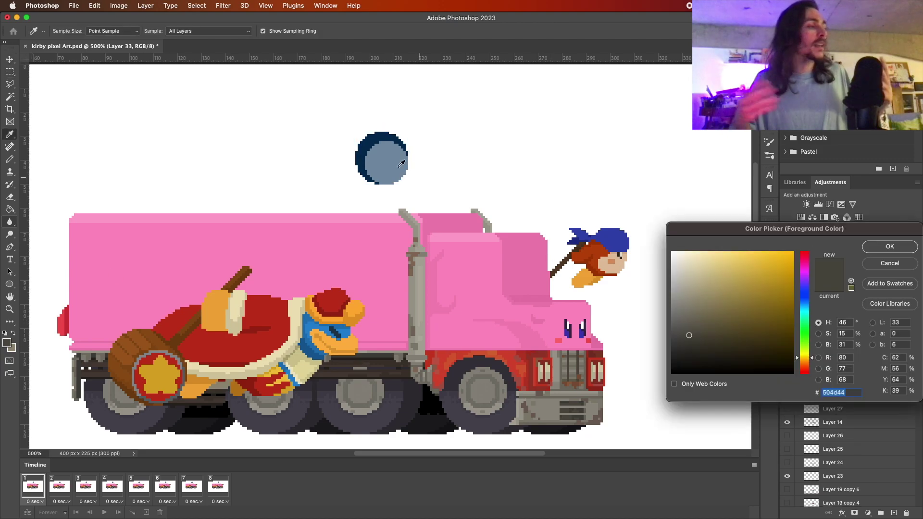
key(Return)
click(381, 163)
alt+click(379, 162)
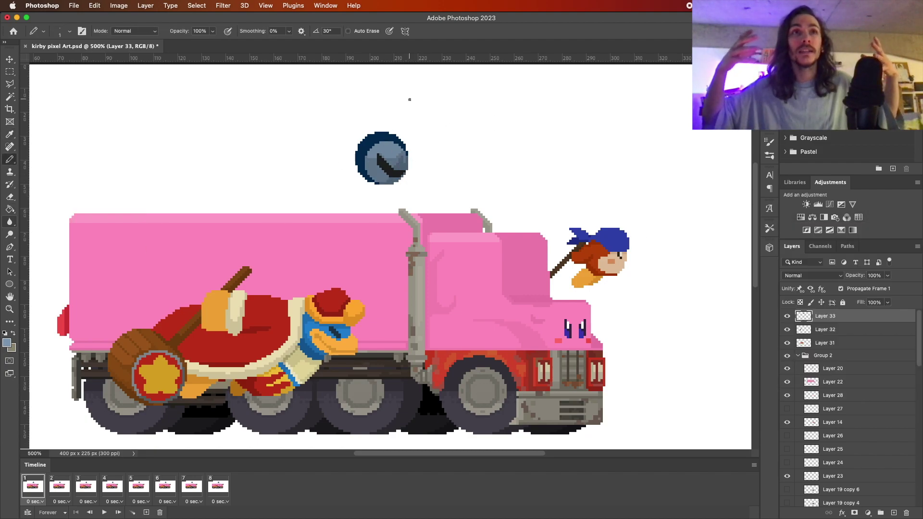
Paint a deep purple shape left of the circle with a lighter purple highlight
key(i)
drag(806, 293, 805, 287)
click(768, 306)
click(891, 246)
drag(359, 166, 336, 179)
click(7, 342)
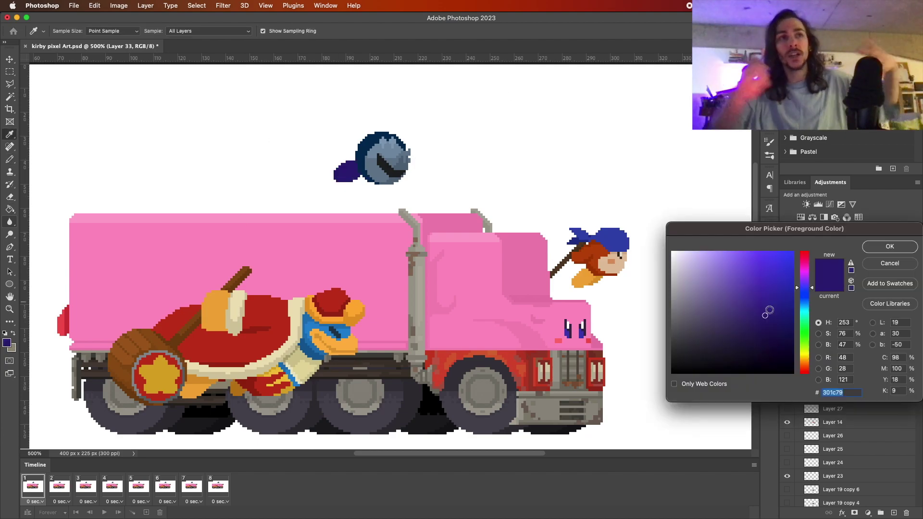
click(749, 279)
click(890, 246)
click(343, 173)
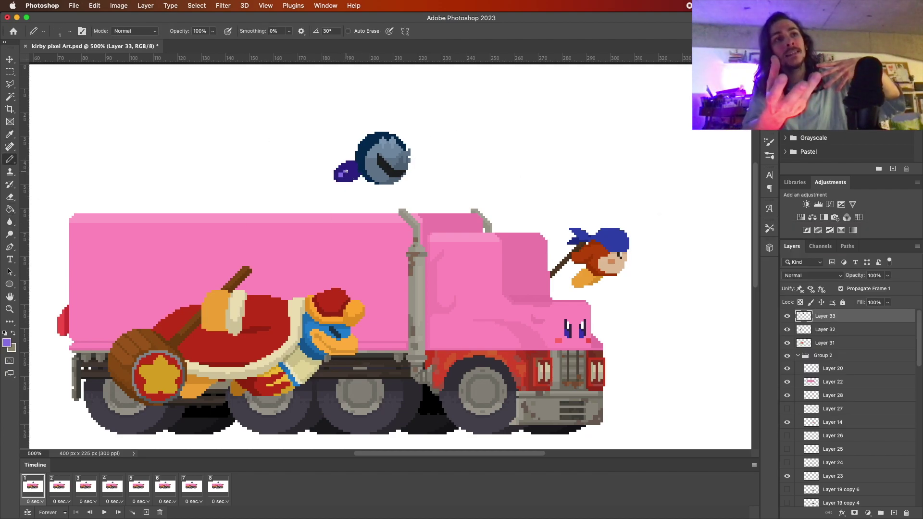
Add navy pixels, a grey-blue patch and a navy spike atop the round character
alt+click(362, 156)
click(369, 186)
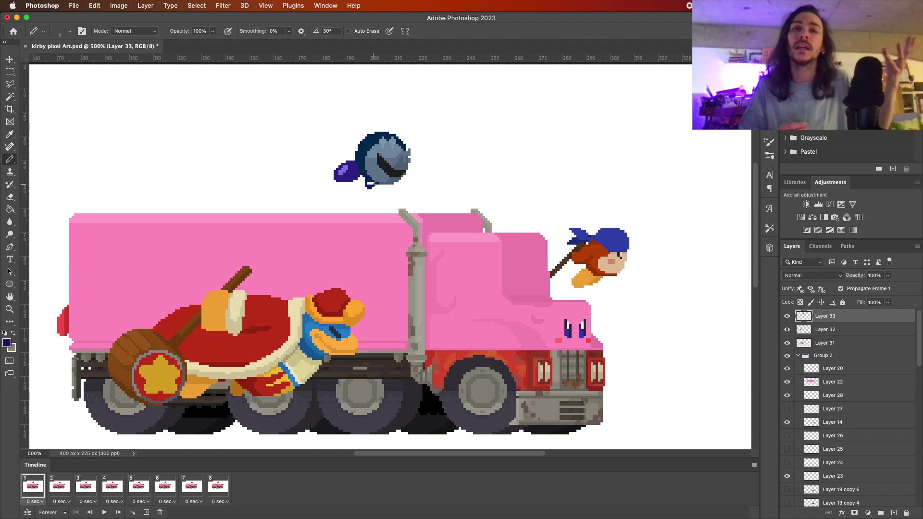
click(346, 152)
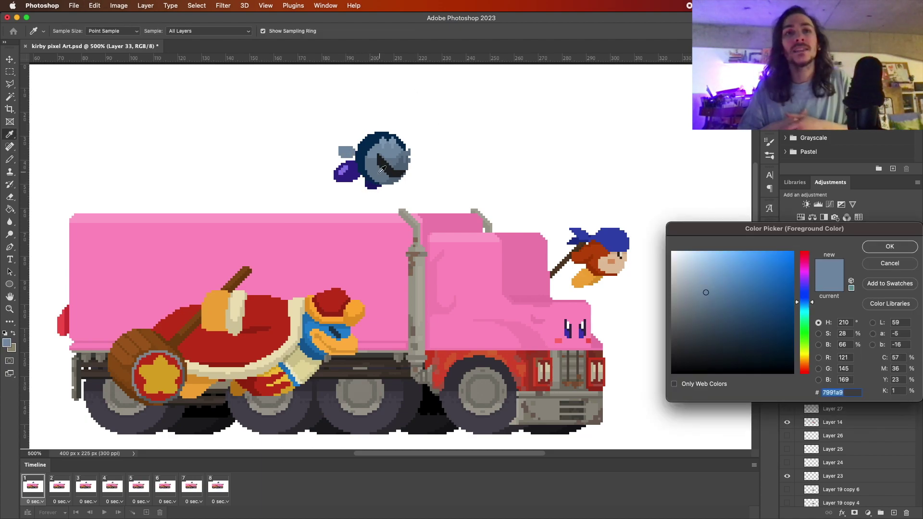
key(Return)
click(7, 343)
click(804, 356)
key(Return)
key(b)
click(7, 343)
key(Return)
drag(349, 130, 349, 146)
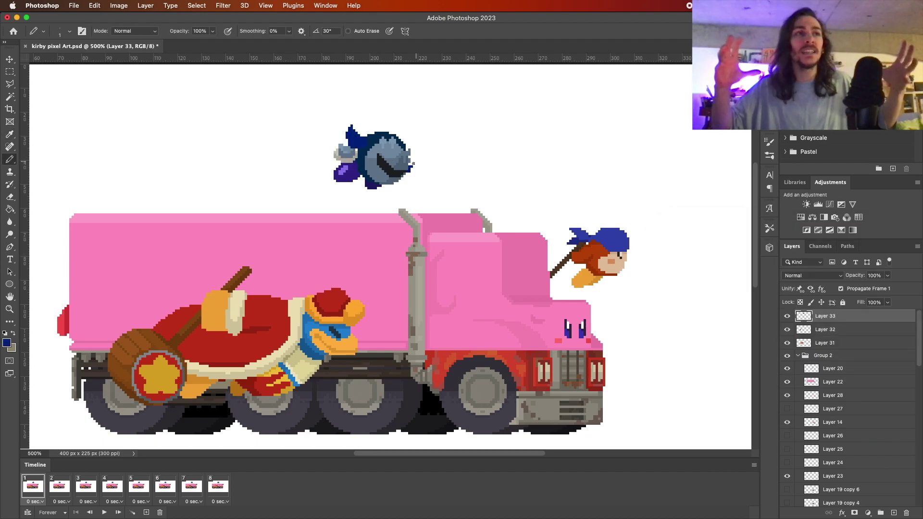
Try olive-yellow, navy, gold and red paint colours in the Color Picker
click(8, 341)
key(Return)
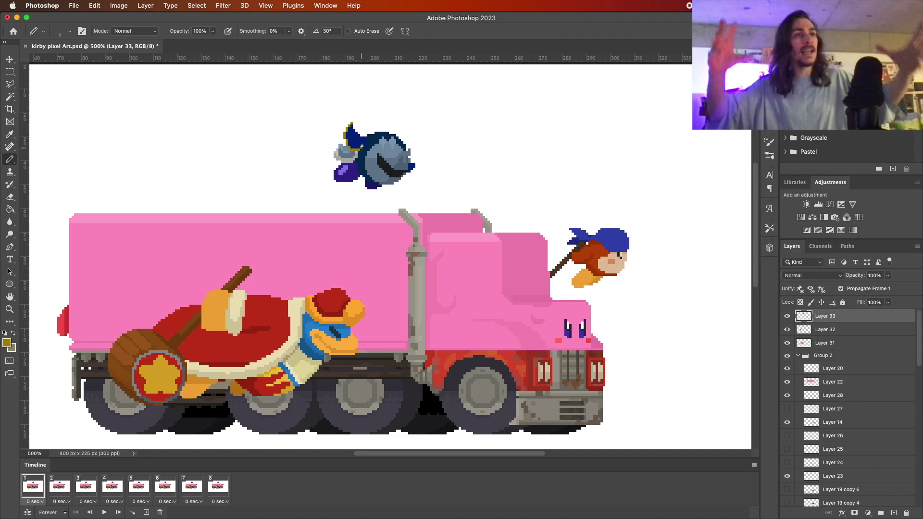
click(7, 342)
click(349, 137)
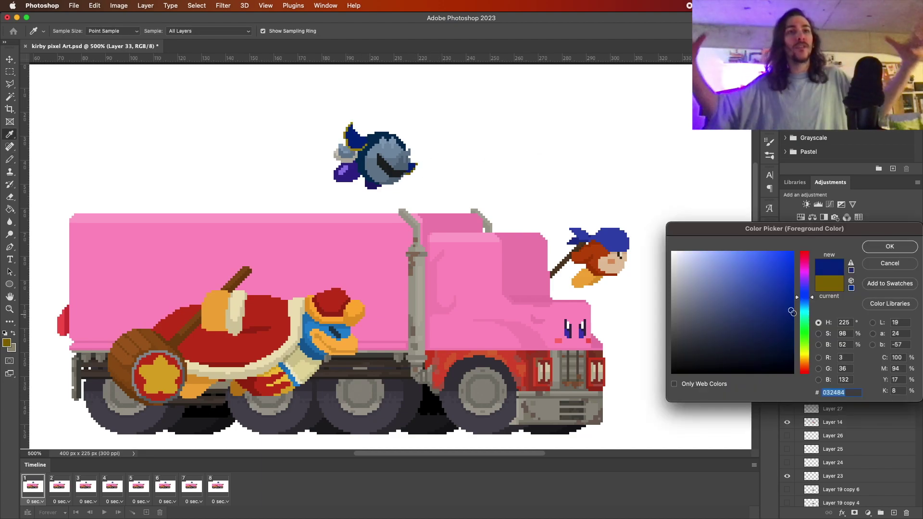
click(158, 370)
key(Return)
click(9, 159)
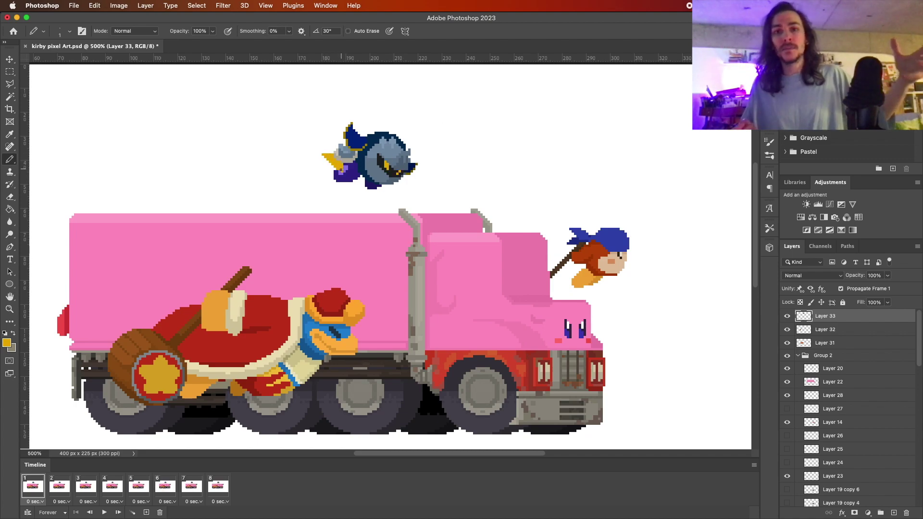
click(7, 343)
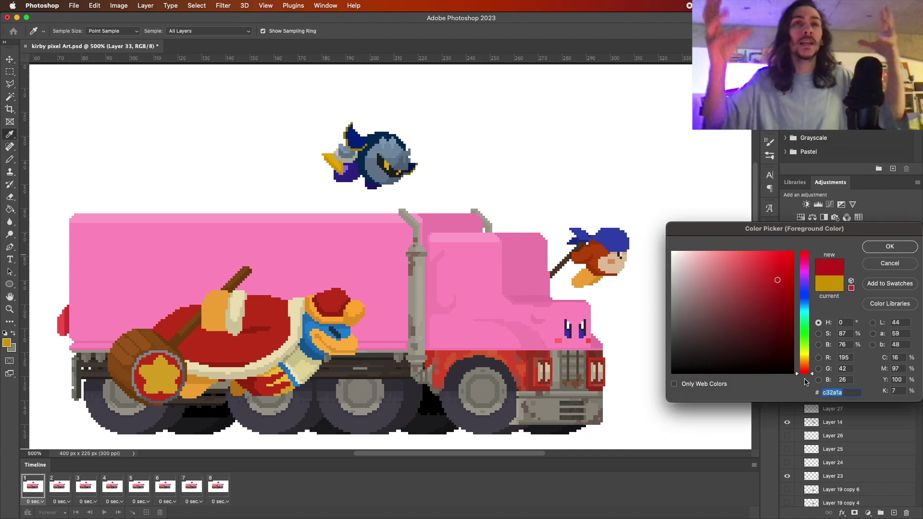
click(789, 281)
key(Return)
Draw a gold spark trail behind Meta Knight's sword and lock the layer's transparent pixels
alt+click(332, 164)
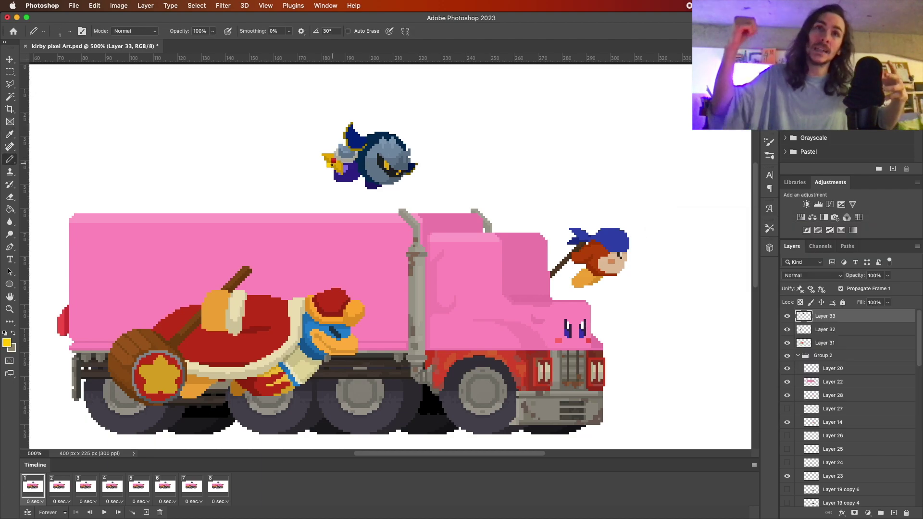
drag(330, 170, 309, 188)
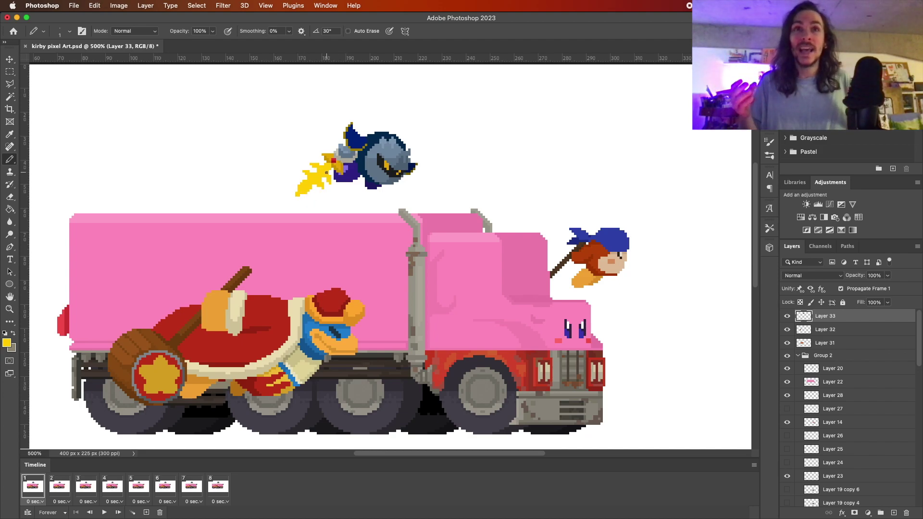
key(/)
key(ctrl+shift+alt+n)
click(6, 343)
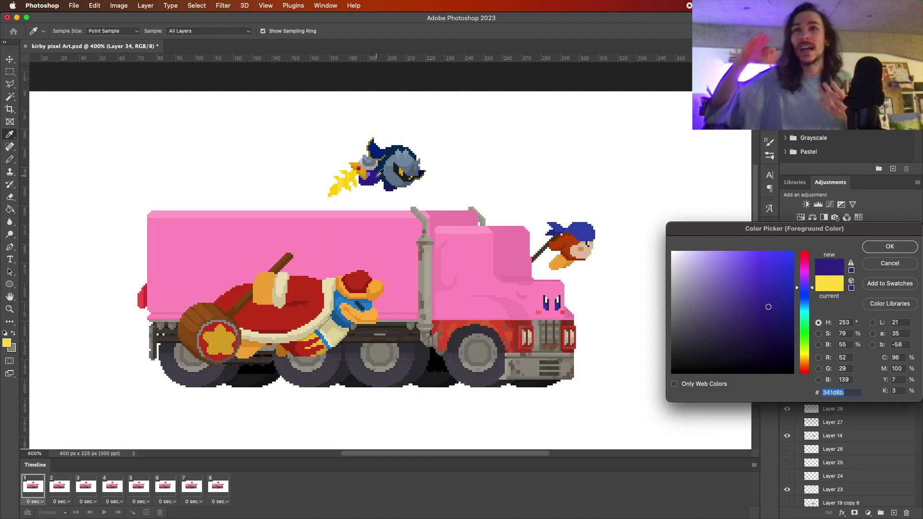
Draw Meta Knight's dark purple bat wings, shading them with a darker purple
click(890, 243)
mouse_move(346, 118)
mouse_down()
mouse_move(436, 160)
mouse_move(443, 153)
mouse_up()
click(7, 343)
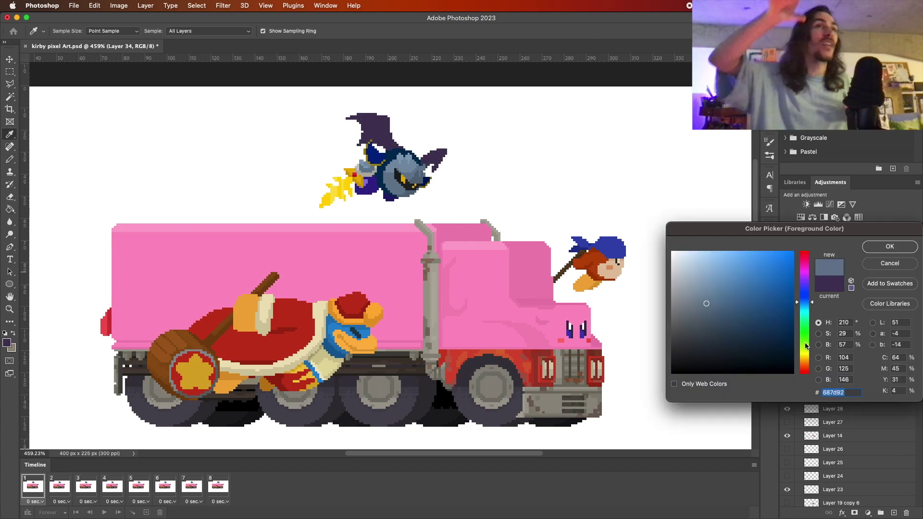
click(378, 121)
key(Return)
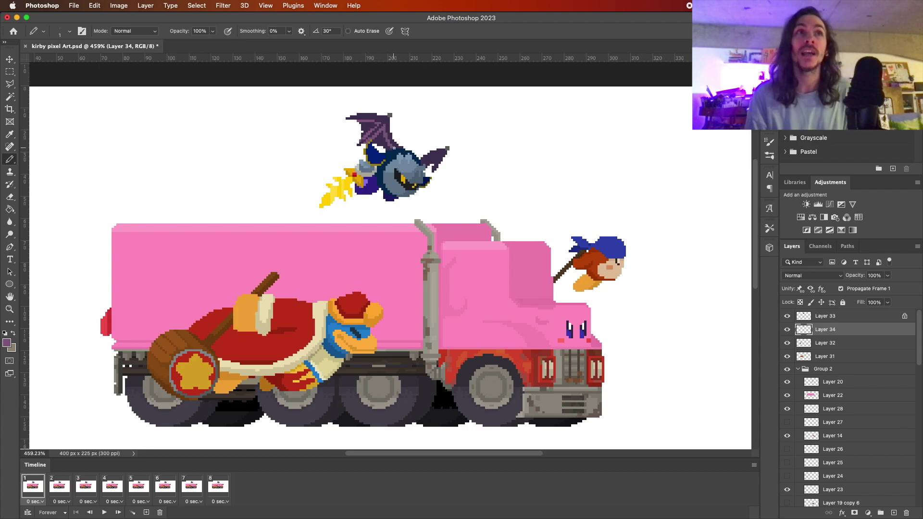
click(6, 343)
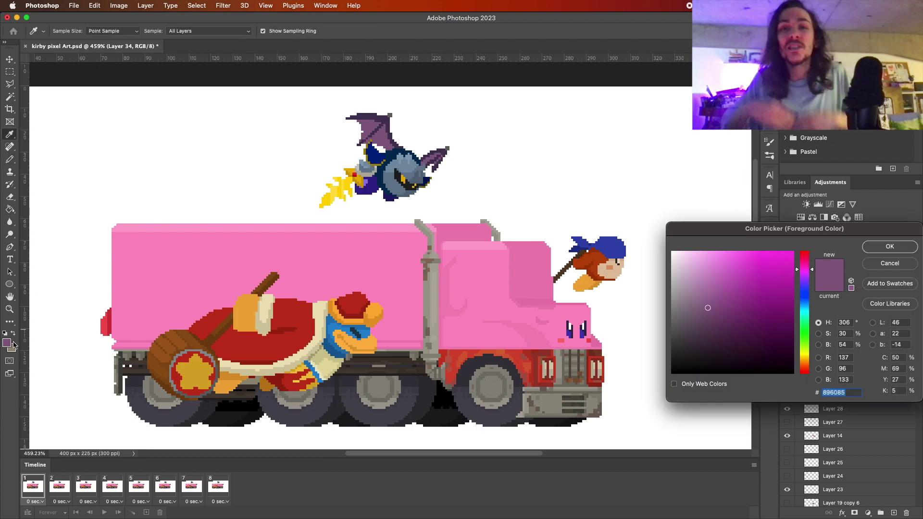
click(715, 322)
key(Return)
click(329, 114)
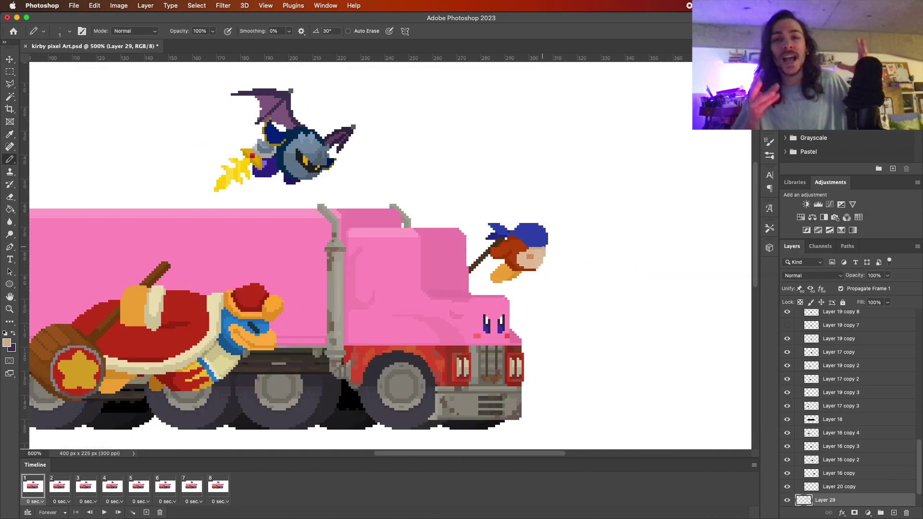
Sample Bandana Dee's orange as the paint colour and zoom out to fit the scene
click(6, 343)
click(504, 244)
key(Return)
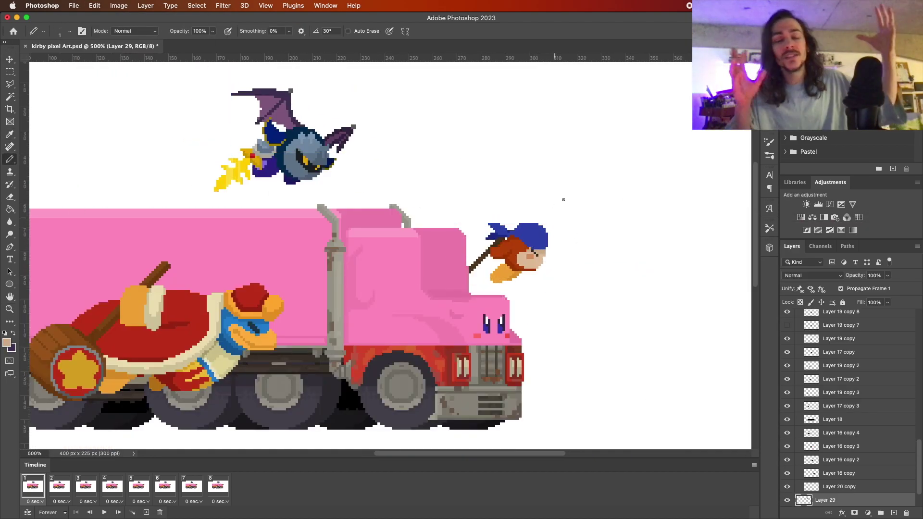
key(ctrl+0)
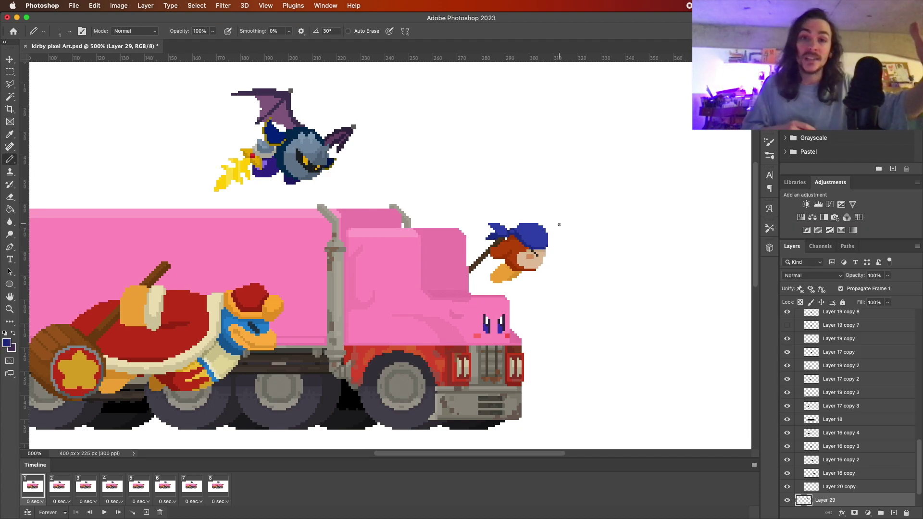
key(z)
alt+click(503, 262)
click(405, 225)
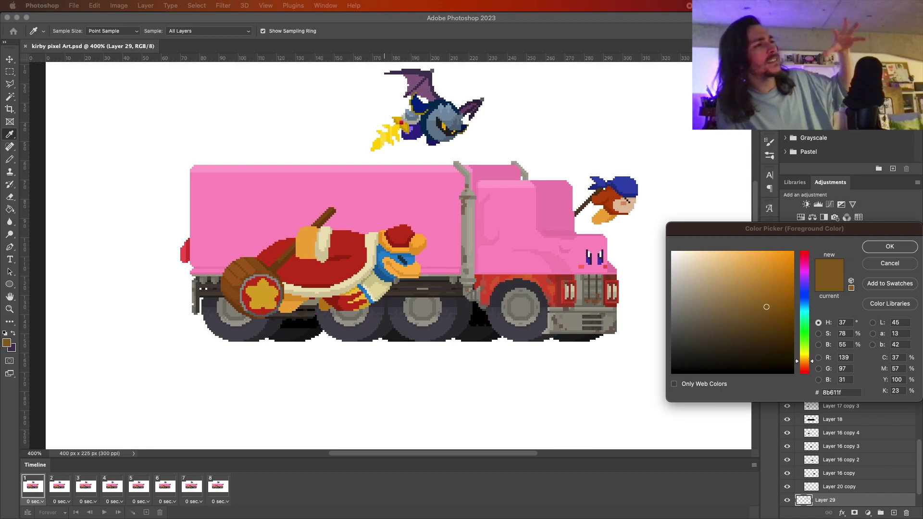
Rough in bright blue and purple blobs and add yellow pixels to the light-blue blob
click(807, 306)
text(2386d3)
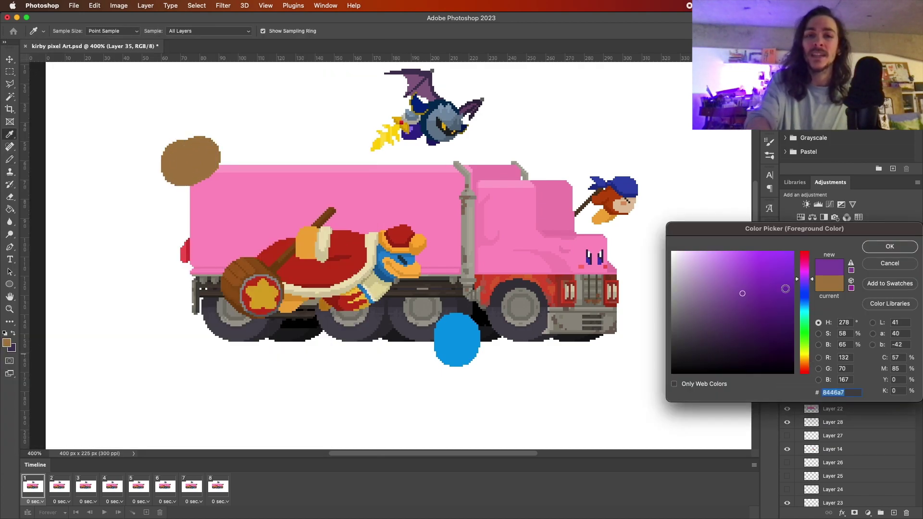
click(202, 159)
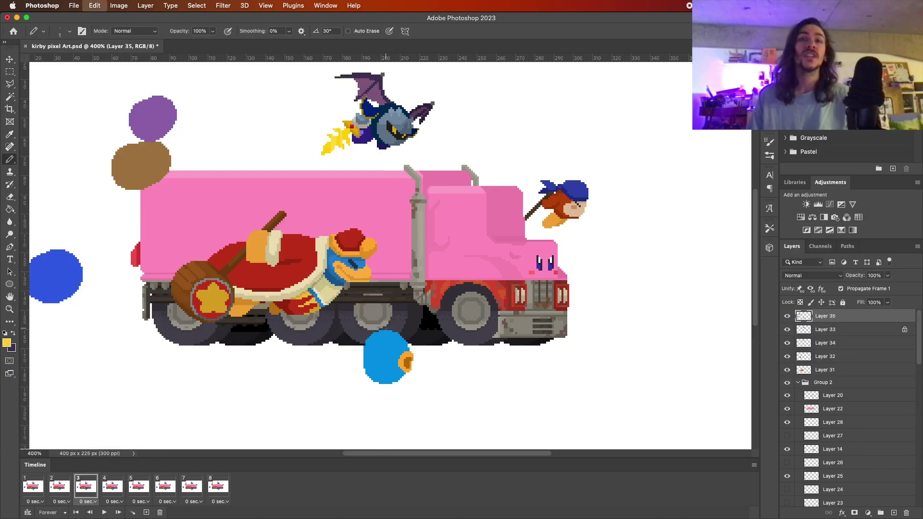
drag(385, 328, 359, 337)
key(g)
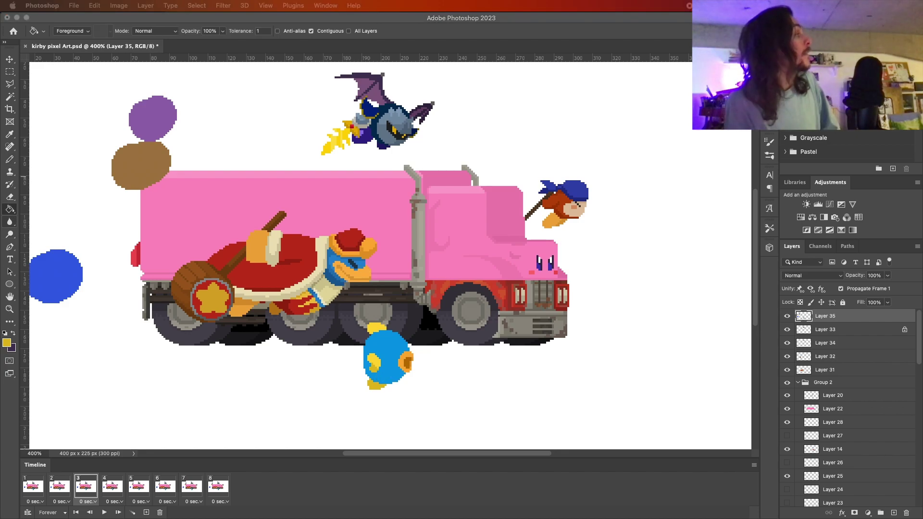
With a 1-pixel pencil, add black and blue eye and fin details to the fish
click(7, 343)
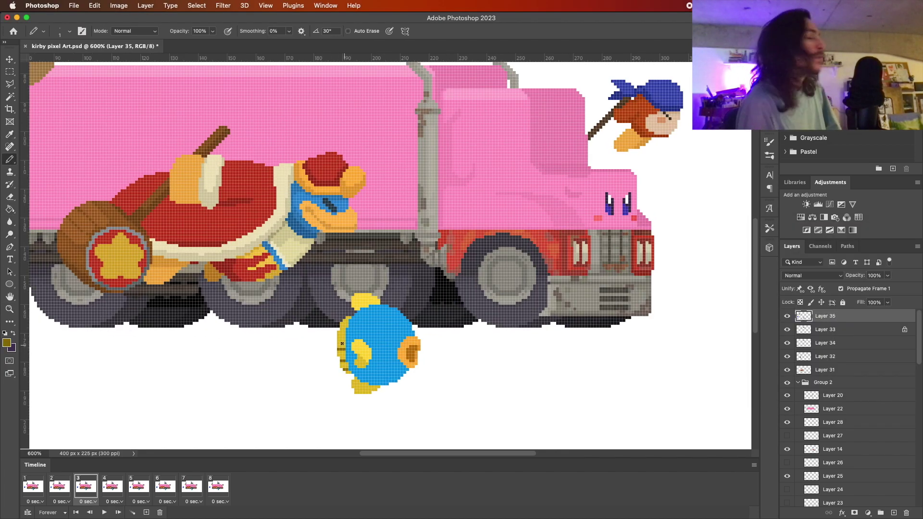
key(Return)
key(b)
click(7, 343)
key(Return)
key(bracketleft)
key(bracketleft)
key(bracketleft)
key(x)
click(7, 343)
key(Return)
Fill the lower part of the brown blob beige with the Paint Bucket
key(super+minus)
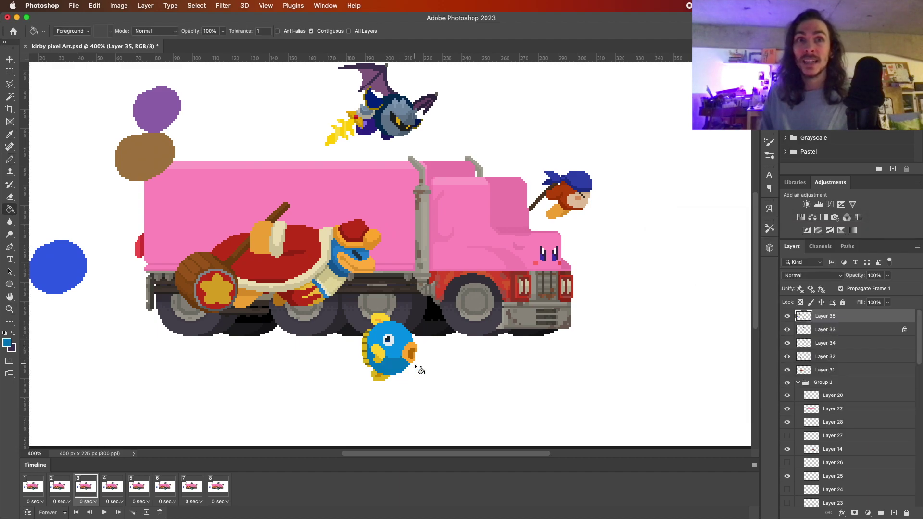
scroll(90, 85, up, 1)
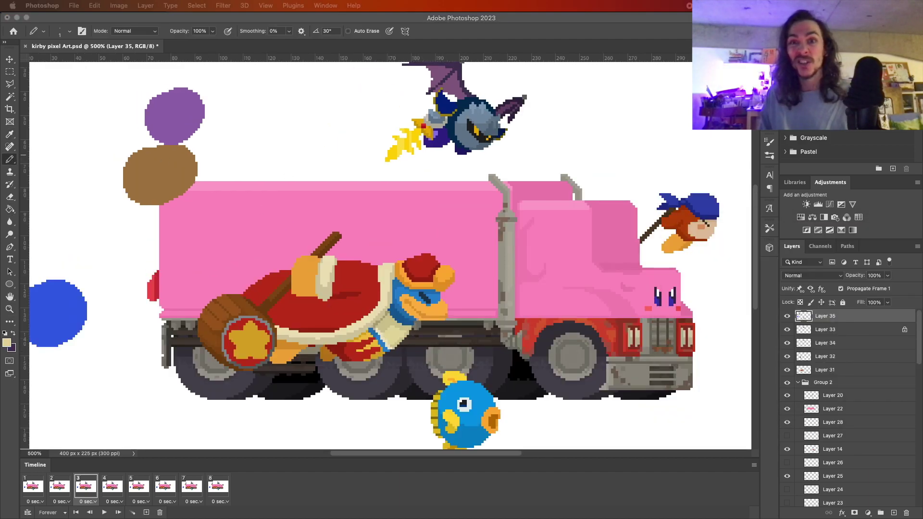
key(g)
click(140, 186)
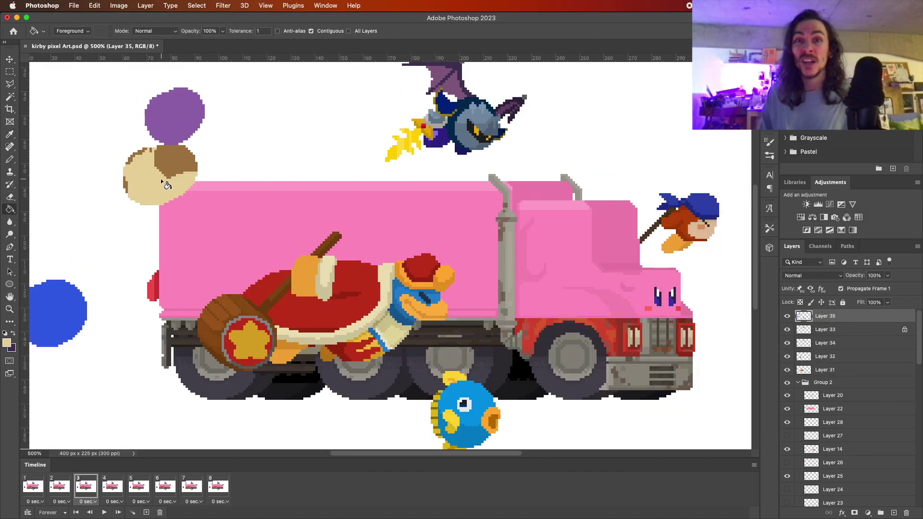
Draw the hamster's face on the brown blob in reddish orange and beige
key(b)
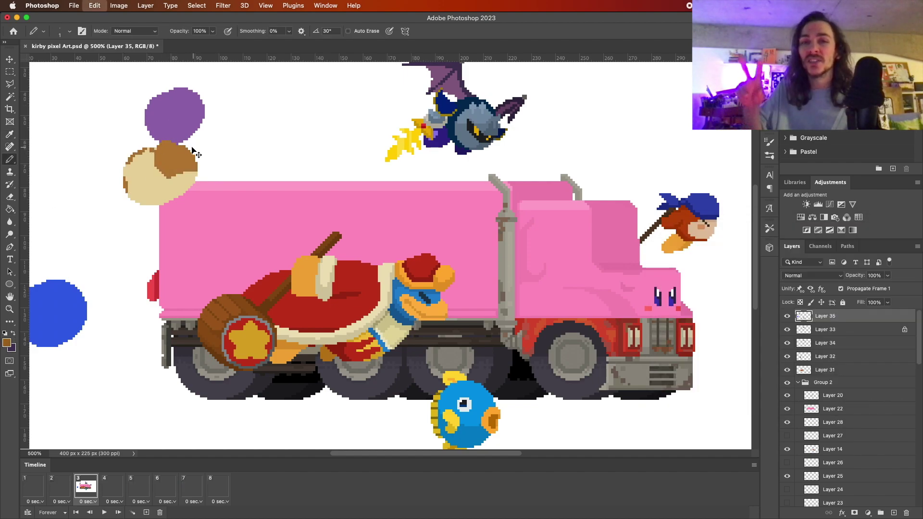
alt+click(169, 145)
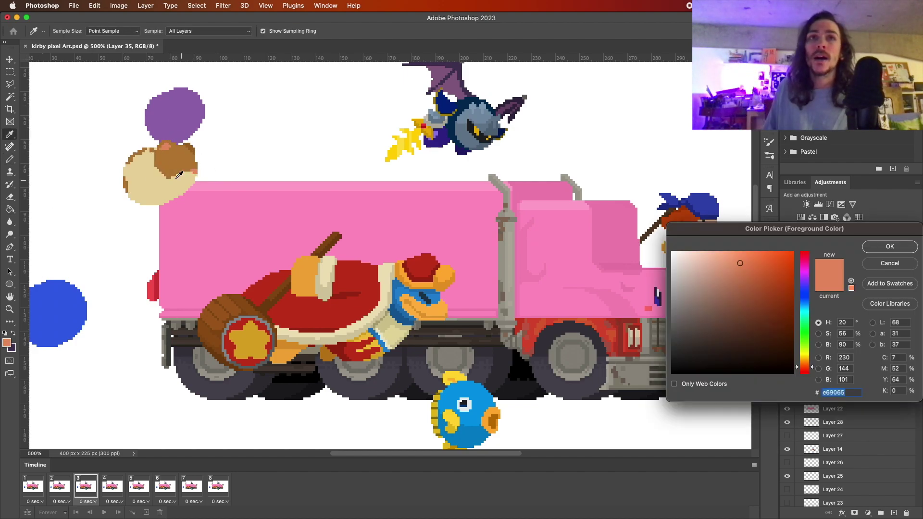
alt+click(144, 189)
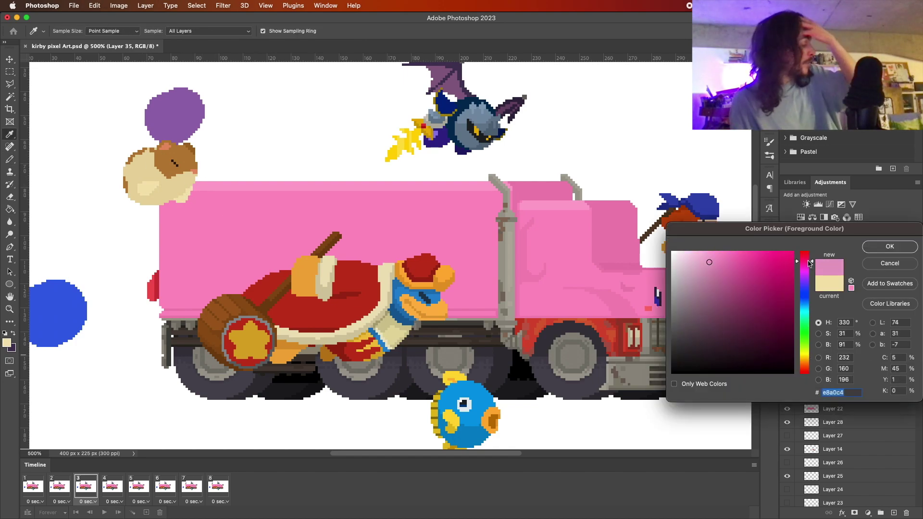
mouse_move(122, 182)
mouse_down()
mouse_move(113, 206)
mouse_move(126, 192)
mouse_up()
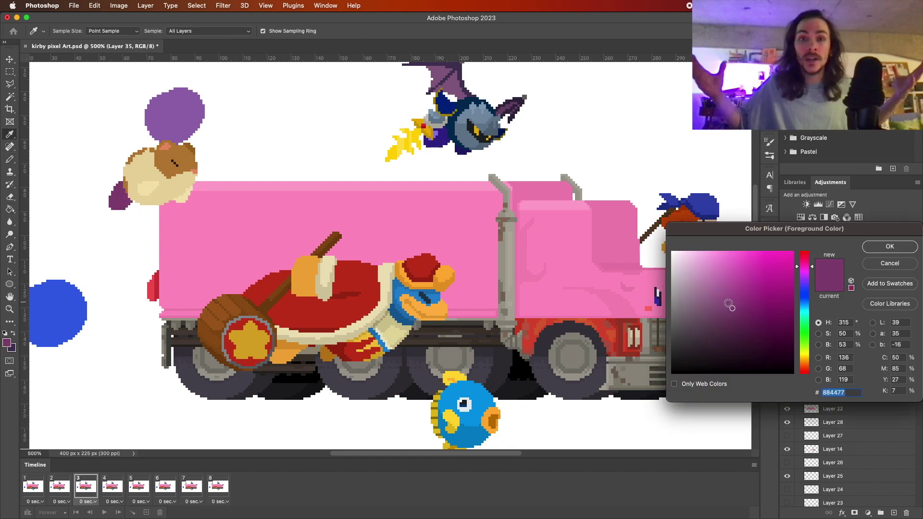
alt+click(133, 191)
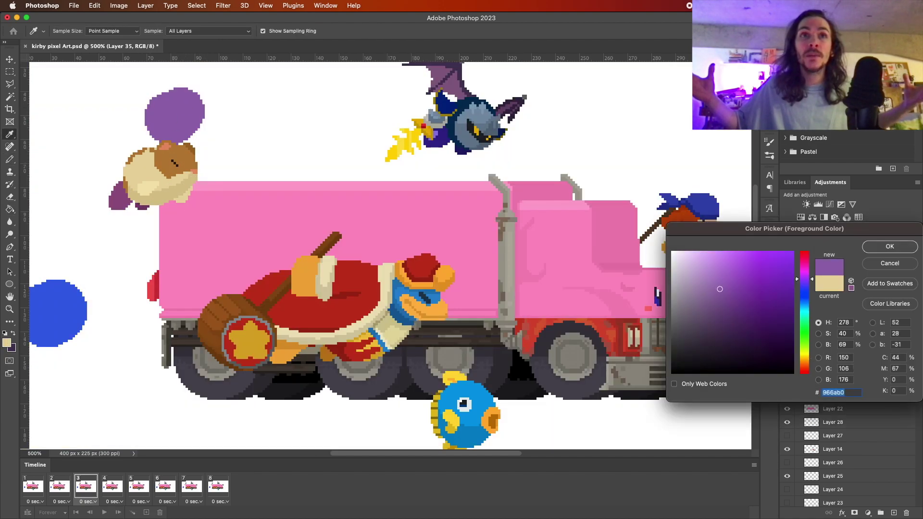
Draw a pointed dark-purple tip on top of the purple circle
click(189, 122)
key(Return)
key(b)
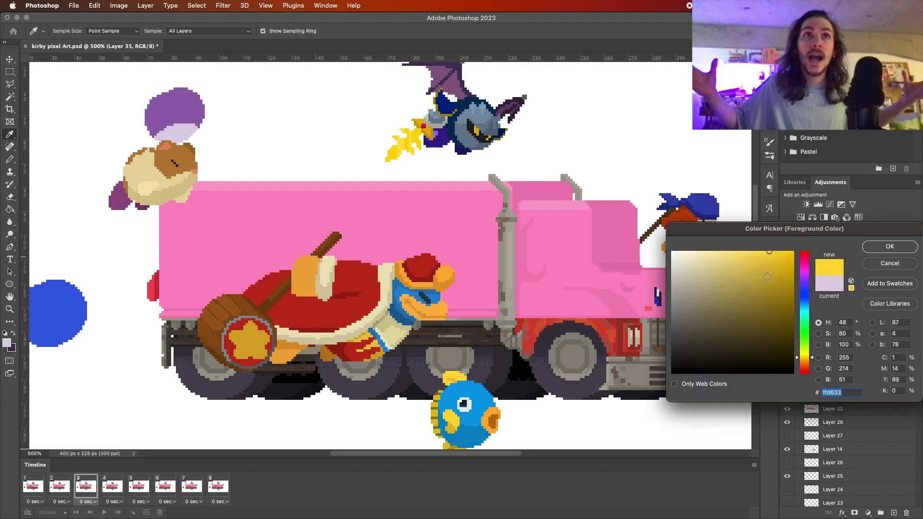
alt+click(201, 108)
key(Return)
drag(176, 94, 183, 79)
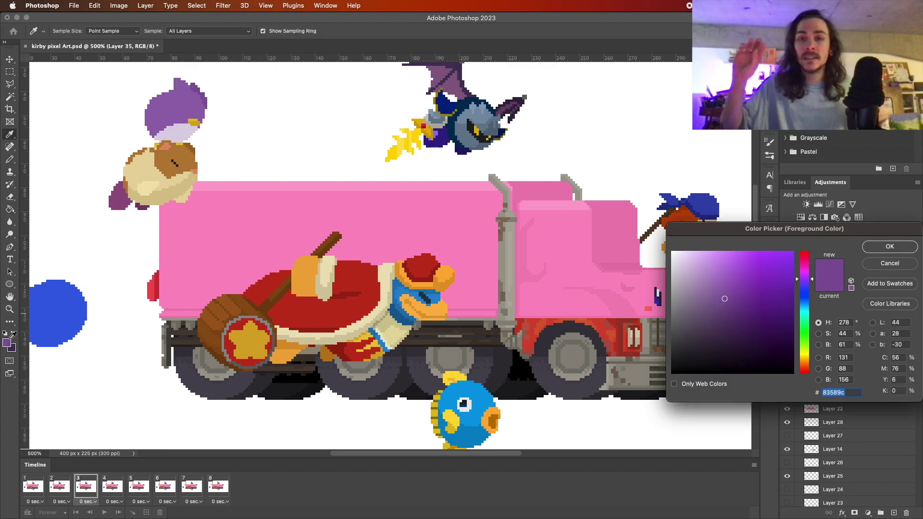
Choose the purple bird's face and belly colours in the Color Picker
click(7, 342)
key(Return)
alt+click(187, 112)
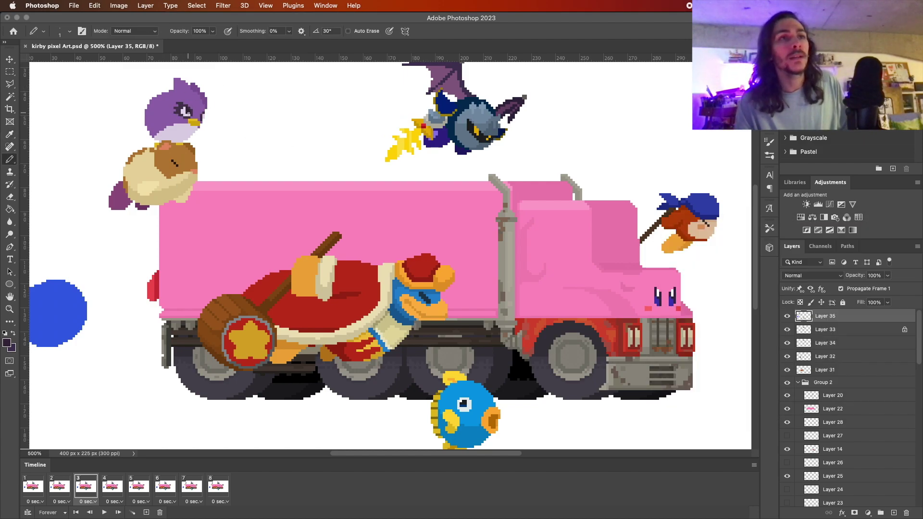
click(6, 343)
key(Return)
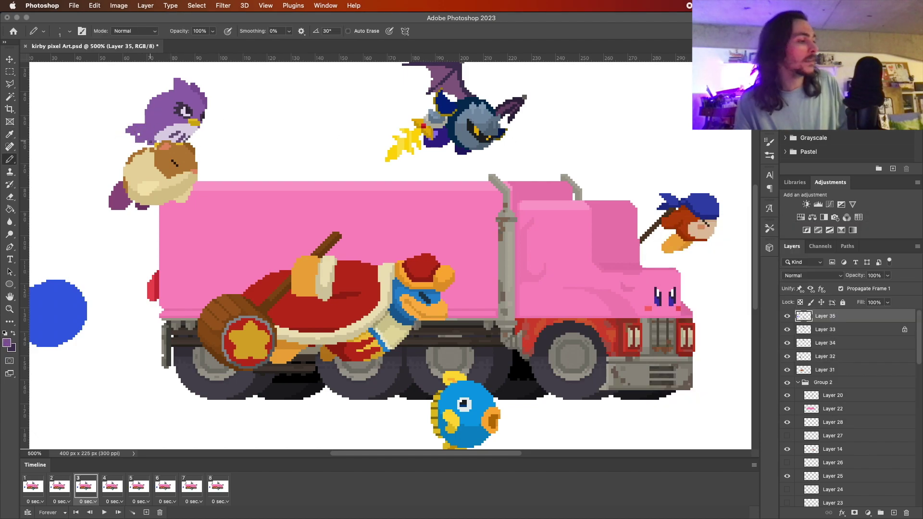
click(7, 343)
key(Return)
click(6, 343)
key(Return)
Paint the bird's purple tuft with light highlights and outline its left ear in dark purple
scroll(149, 133, up, 3)
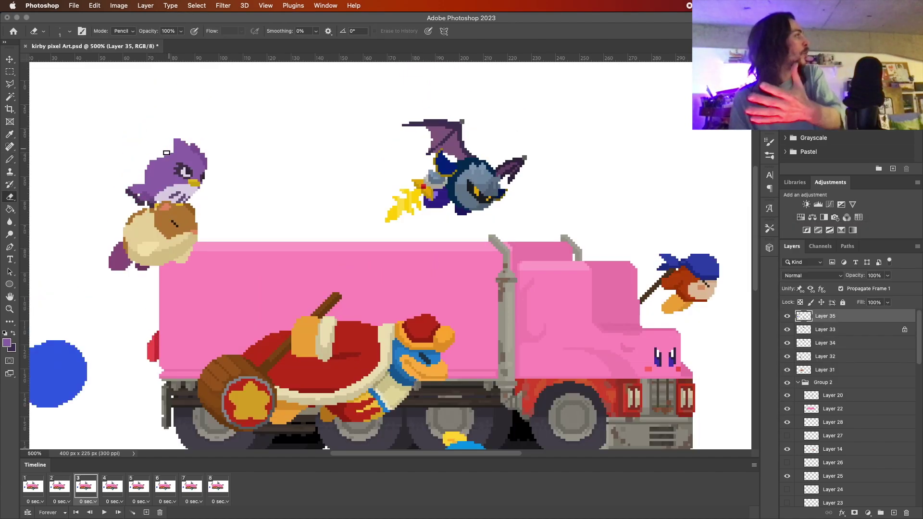
drag(145, 149, 150, 140)
key(x)
click(7, 343)
key(Return)
key(g)
key(b)
mouse_move(142, 129)
mouse_down()
mouse_move(134, 148)
mouse_move(230, 139)
mouse_up()
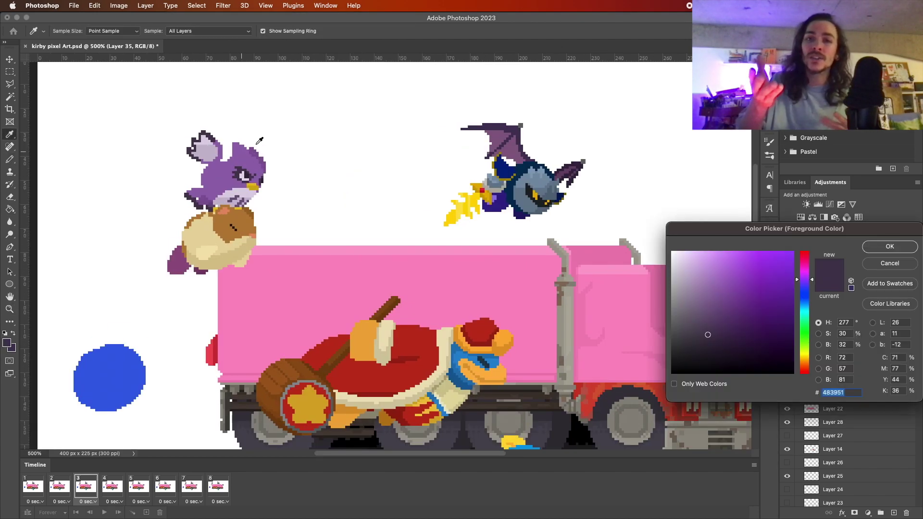
Zoom out to check the scene, then set white for the blue ball's eye
alt+click(110, 377)
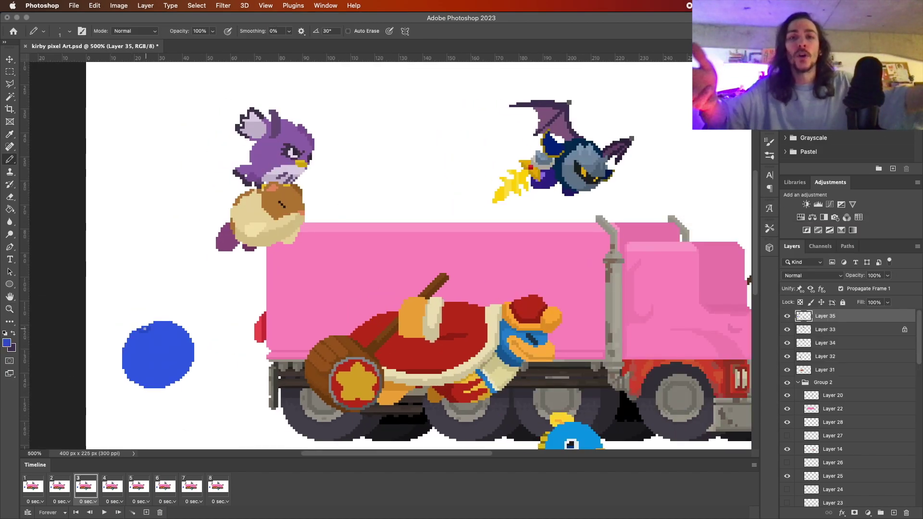
click(13, 214)
click(7, 343)
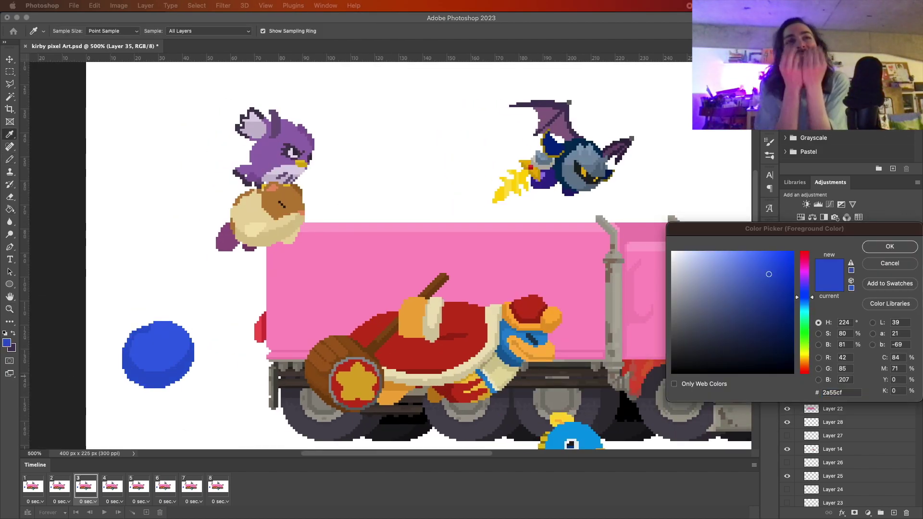
click(571, 441)
key(Return)
Give the blue ball black pupils and a pink tongue
click(6, 342)
key(Return)
click(156, 347)
click(7, 343)
key(Return)
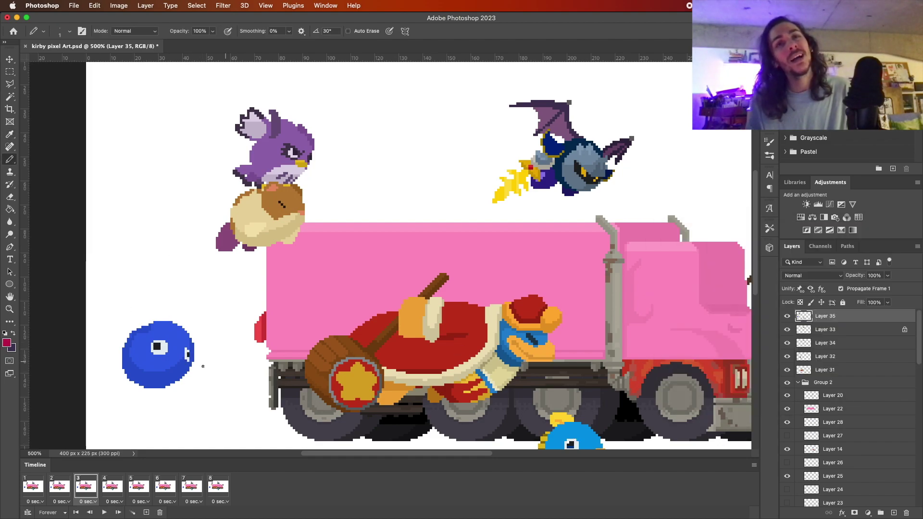
click(6, 343)
key(Return)
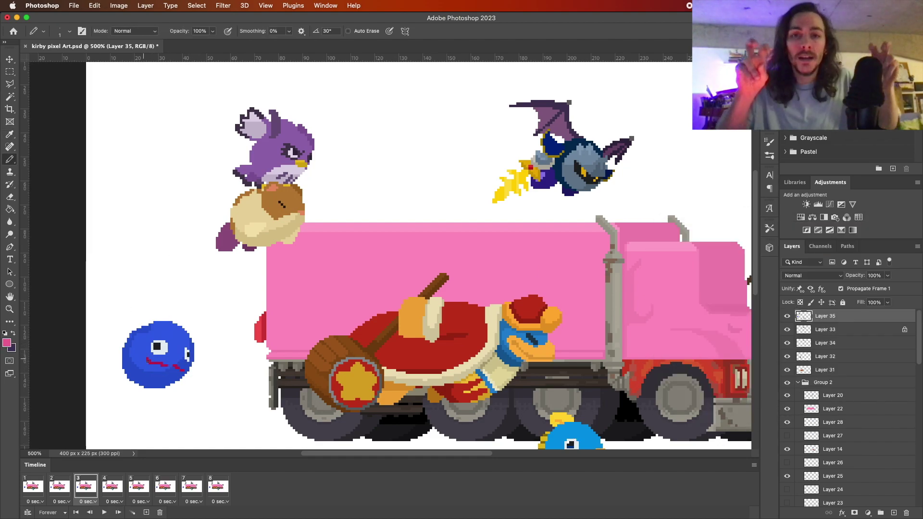
Zoom out to the whole canvas and add two new empty layers
key(z)
drag(115, 366, 96, 103)
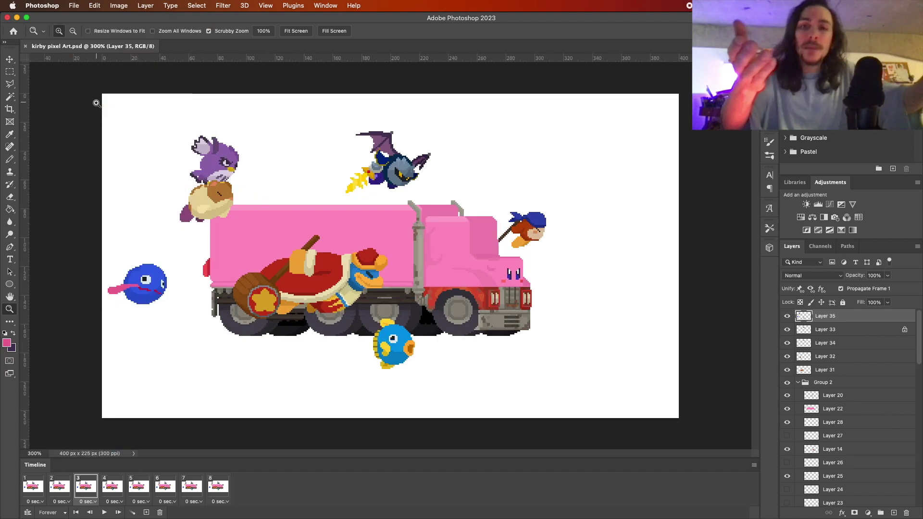
click(145, 6)
click(314, 108)
key(m)
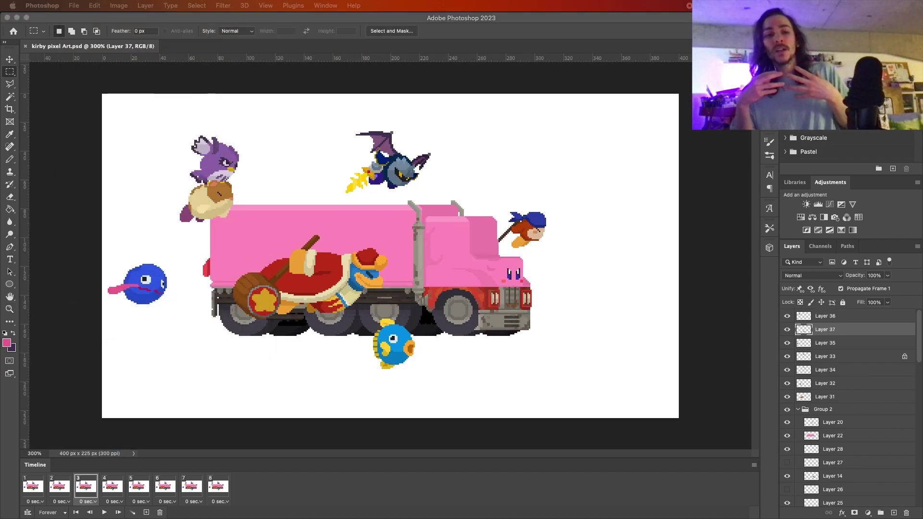
Draw yellow feet beside the pink circle for the winged character
click(890, 249)
key(b)
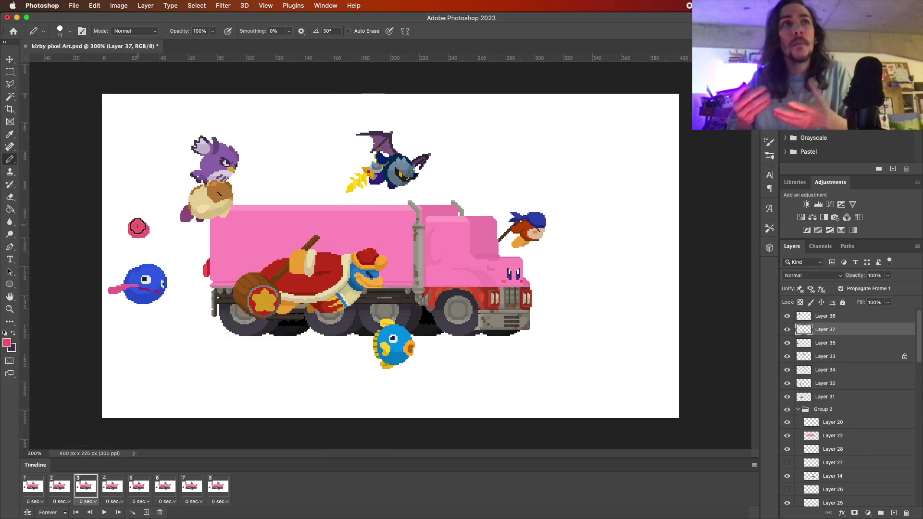
click(6, 343)
click(890, 246)
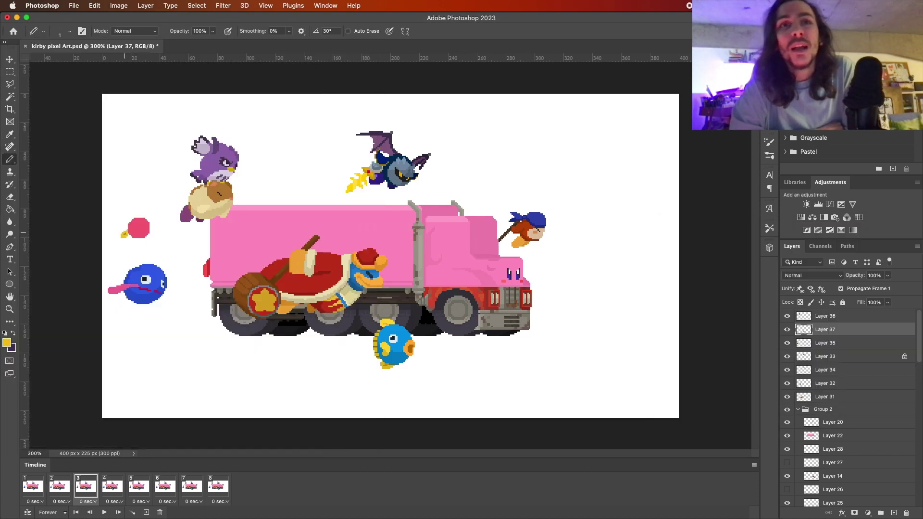
click(126, 234)
click(6, 343)
Paint a pale white (ffffff) wing above the pink circle, undoing a stray light-blue block
text(ffffff)
key(Return)
key(b)
scroll(123, 207, up, 1)
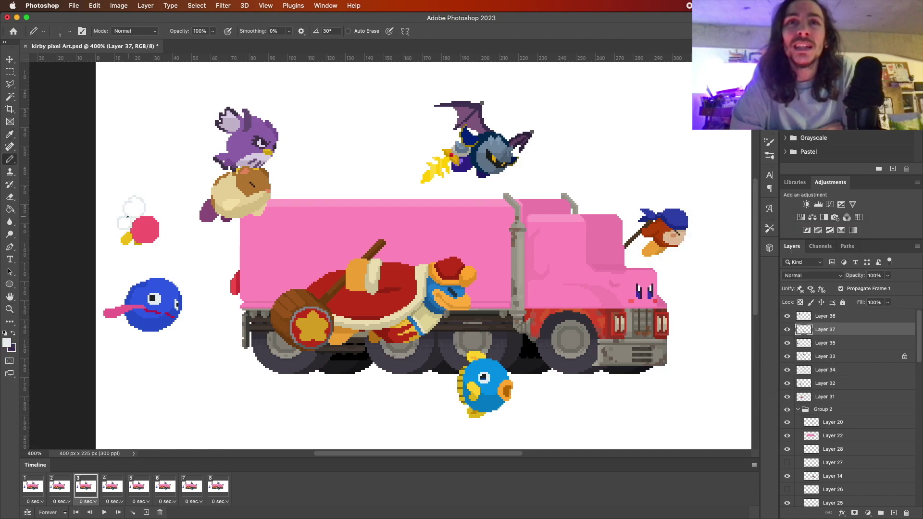
key(g)
click(9, 159)
drag(131, 199, 132, 212)
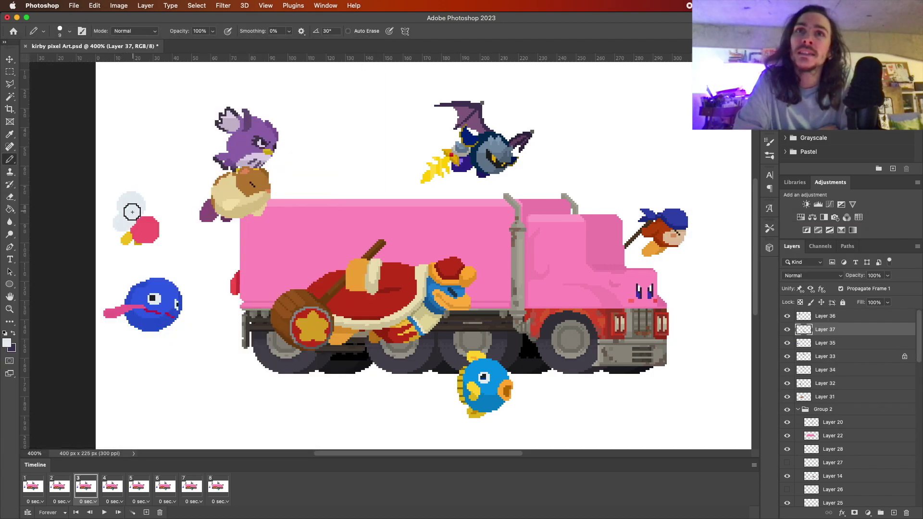
key(bracketleft)
key(bracketleft)
key(bracketleft)
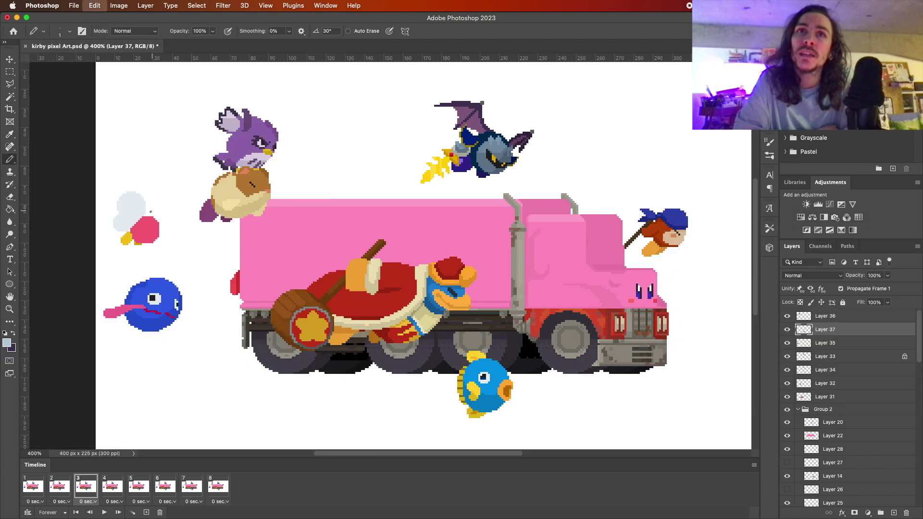
key(ctrl+z)
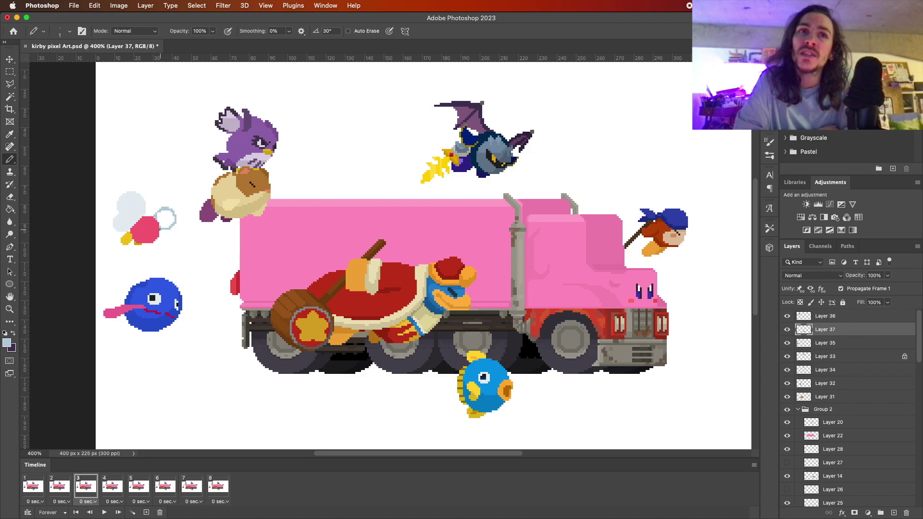
Sample a dark colour for the character's eye and take pink from the truck
key(i)
click(144, 229)
click(7, 342)
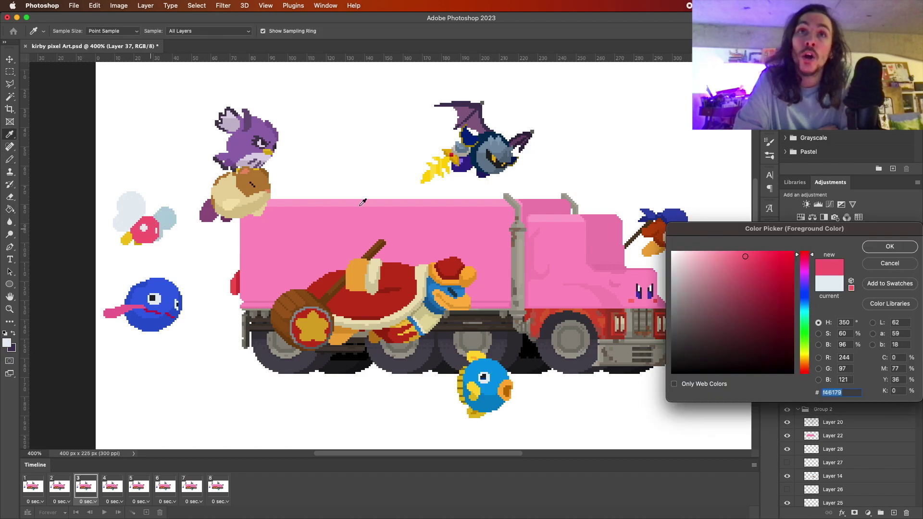
click(499, 368)
key(Return)
key(b)
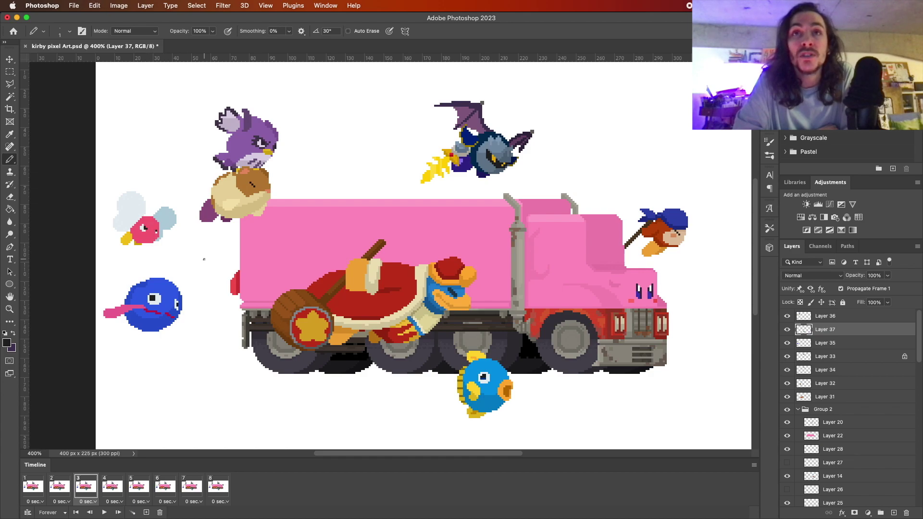
alt+click(607, 226)
Place a pink dot above the truck for the tiny winged figure
key(z)
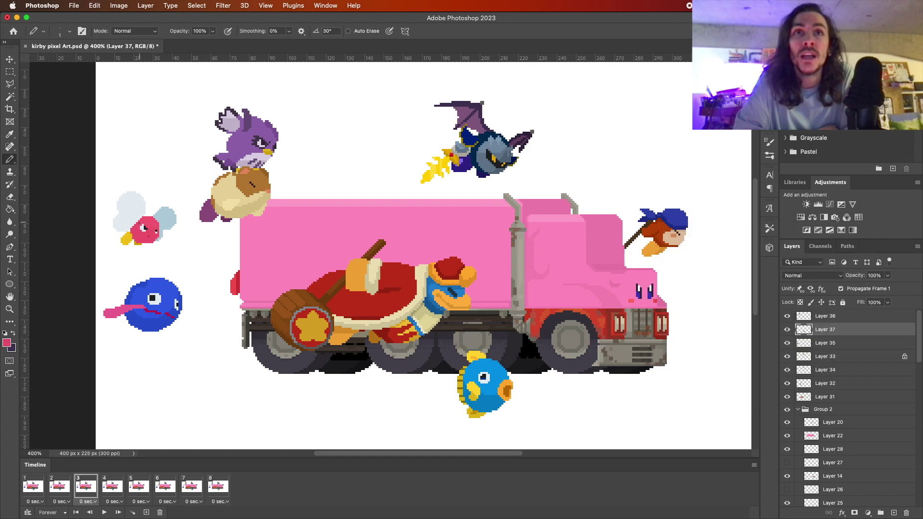
alt+click(417, 230)
click(7, 343)
key(Return)
key(b)
click(295, 183)
Draw a red mark and a dark eye on the orange blob left of the truck
key(z)
click(320, 214)
scroll(320, 214, left, 3)
click(10, 158)
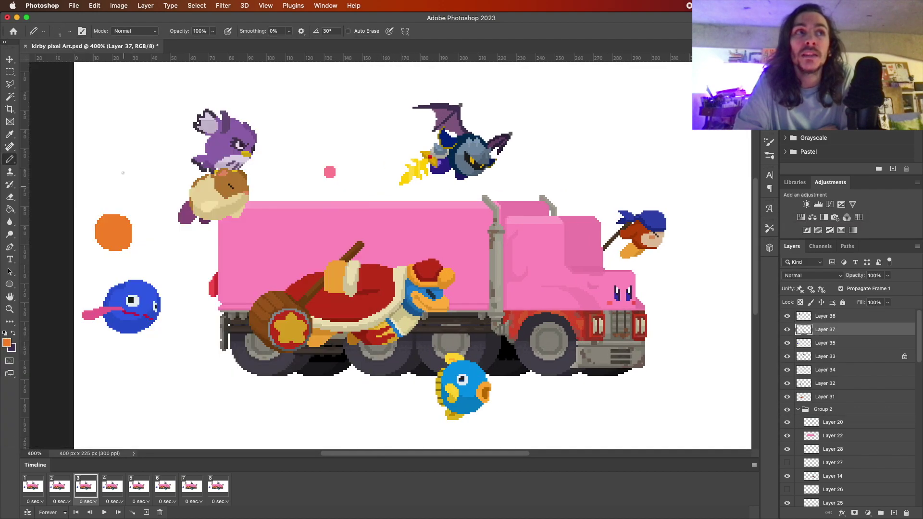
key(Return)
drag(128, 229, 120, 233)
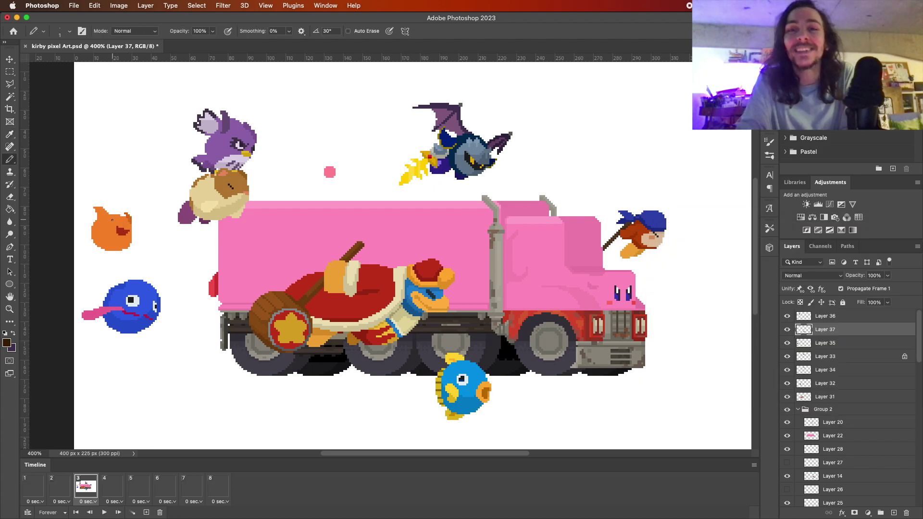
click(114, 222)
key(Return)
Shade the orange creature's face in orange, dark red and white, then add new layers
click(7, 343)
click(111, 228)
key(Return)
key(g)
click(7, 342)
key(Return)
click(6, 343)
click(527, 192)
key(Return)
key(b)
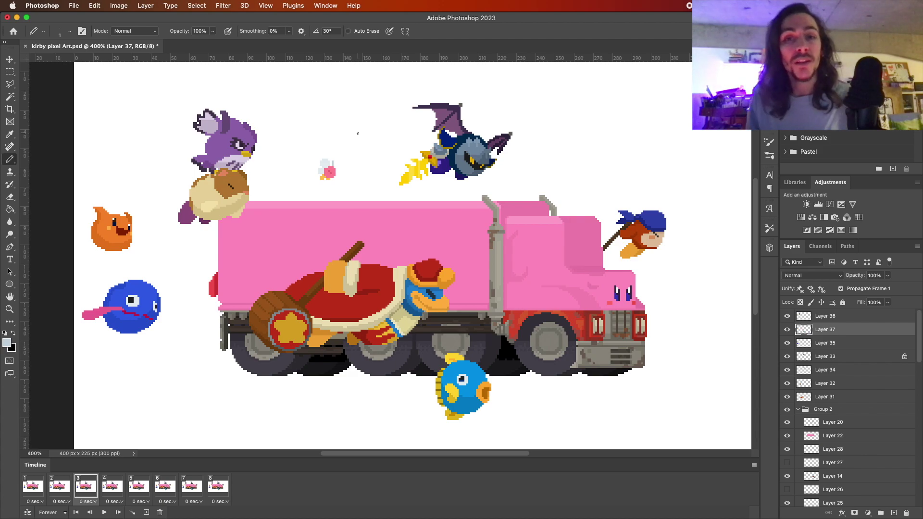
click(145, 5)
click(309, 18)
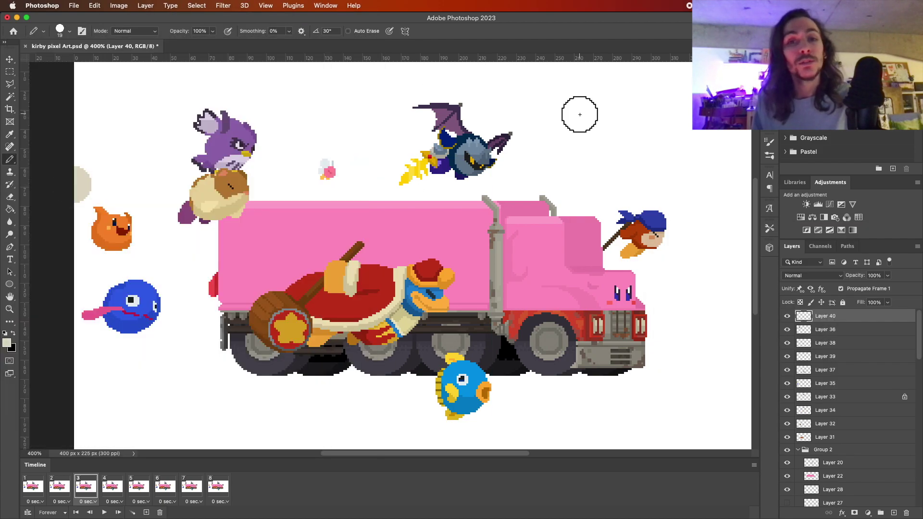
Pencil the spiky light-cyan hair in black, blue and cyan at the left edge
click(80, 280)
key(Return)
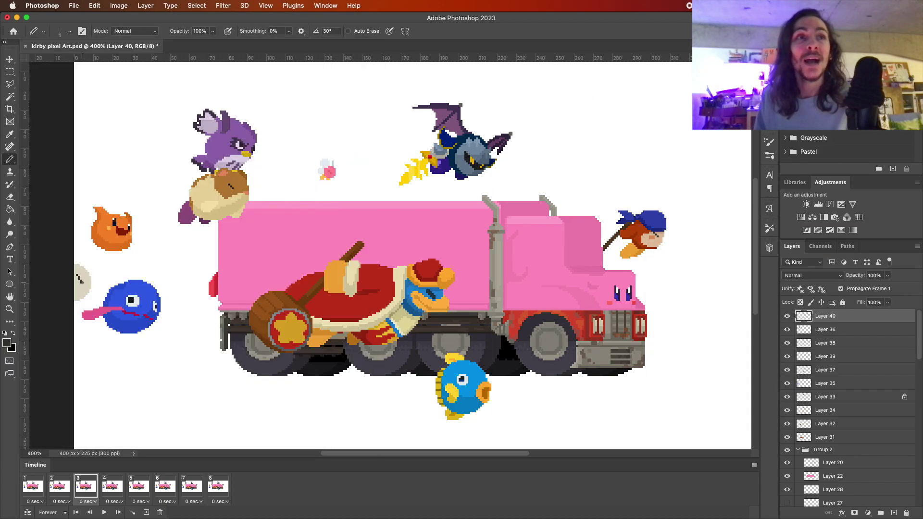
click(7, 342)
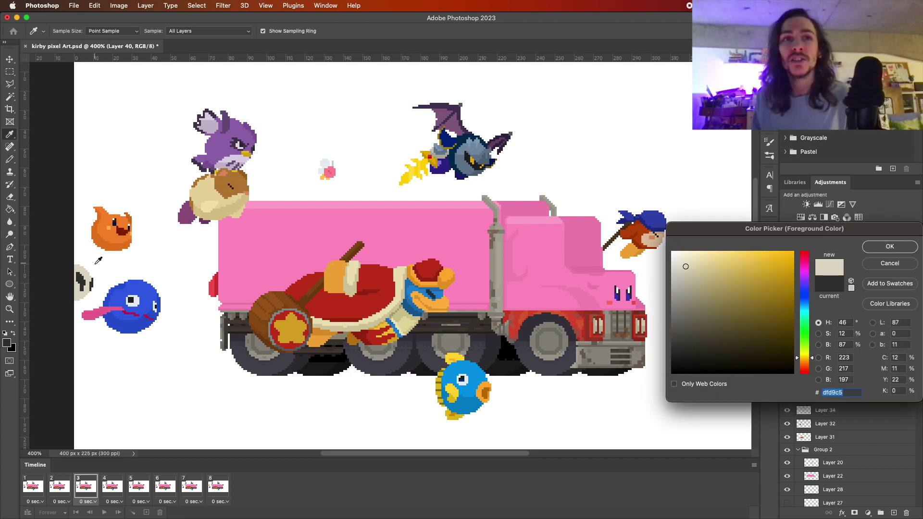
click(461, 394)
key(Return)
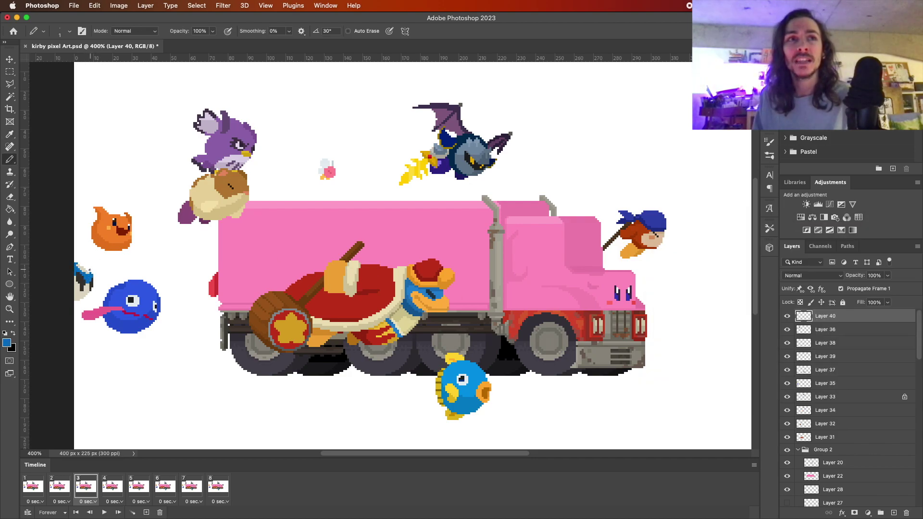
alt+click(87, 272)
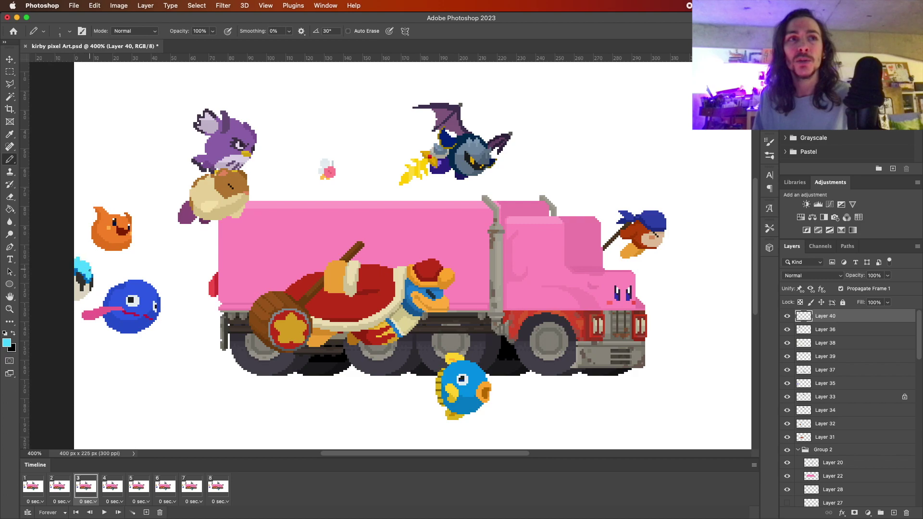
click(6, 343)
key(Return)
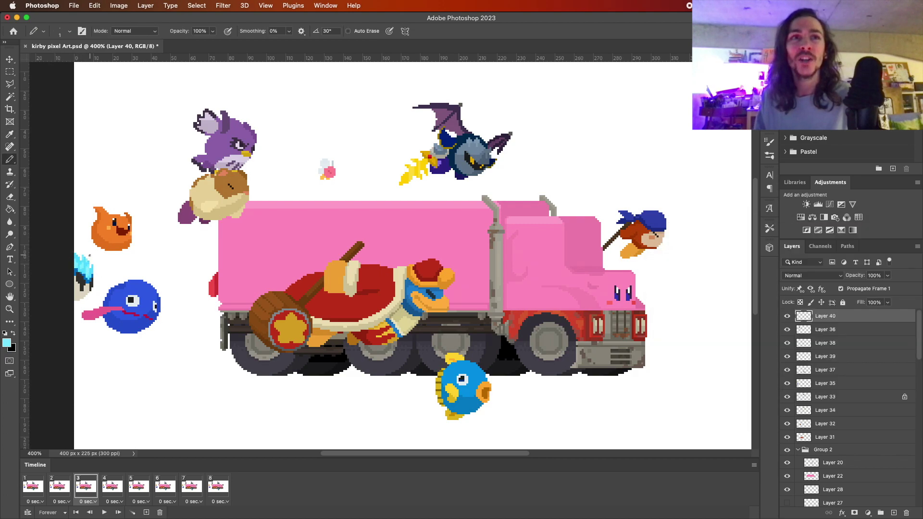
Pick cream and salmon-brown and start a salmon blob, zooming in on the left edge
click(7, 342)
click(708, 278)
key(Return)
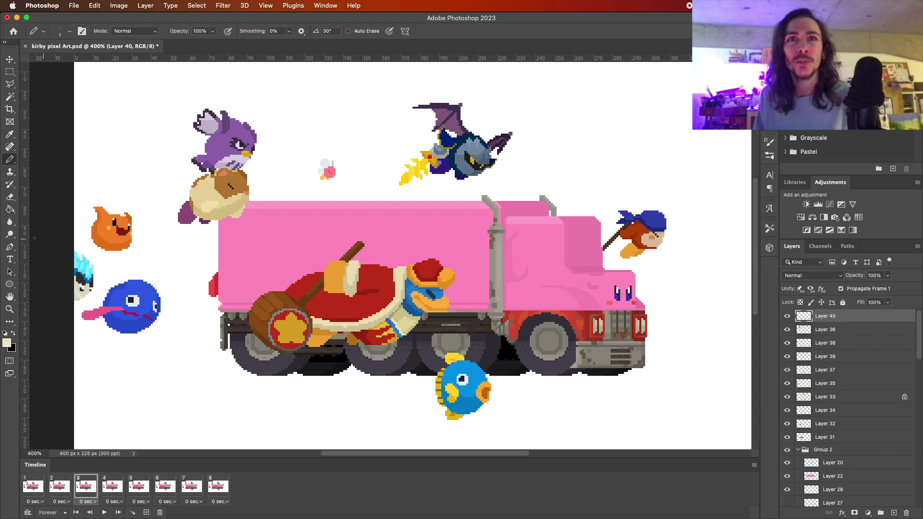
key(z)
alt+click(379, 220)
click(10, 159)
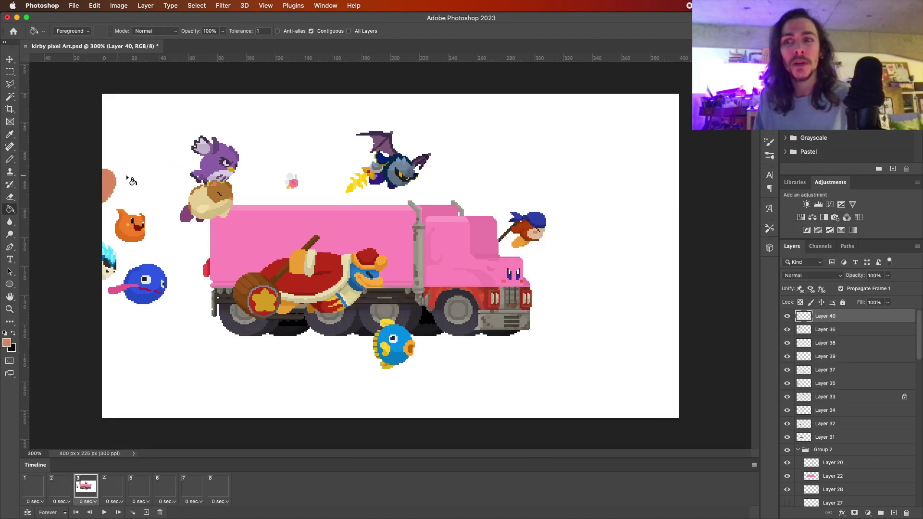
click(6, 343)
click(110, 188)
key(Return)
key(ctrl+plus)
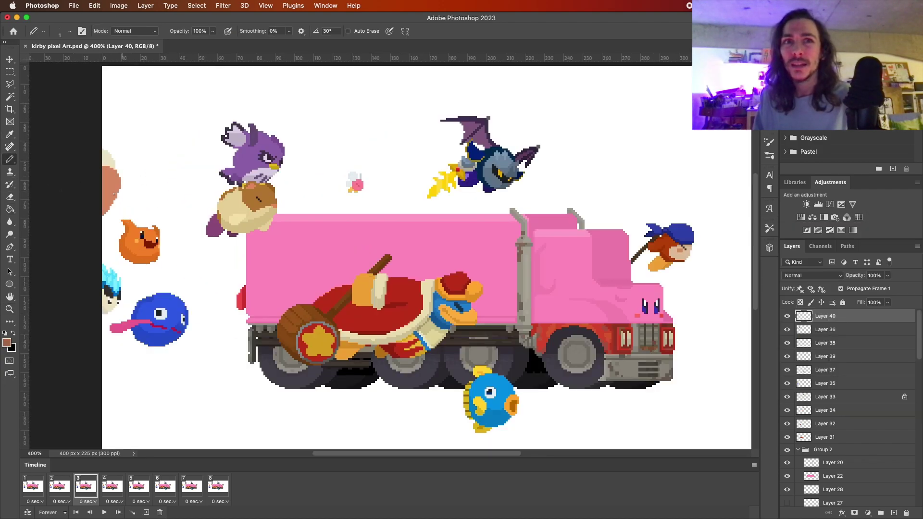
Add dark eye pixels to the salmon face and pick a cream colour
click(7, 342)
key(Return)
click(112, 180)
click(7, 342)
key(Return)
click(7, 343)
Paint a red blob as the body of the one-eyed character
key(g)
click(112, 190)
key(Return)
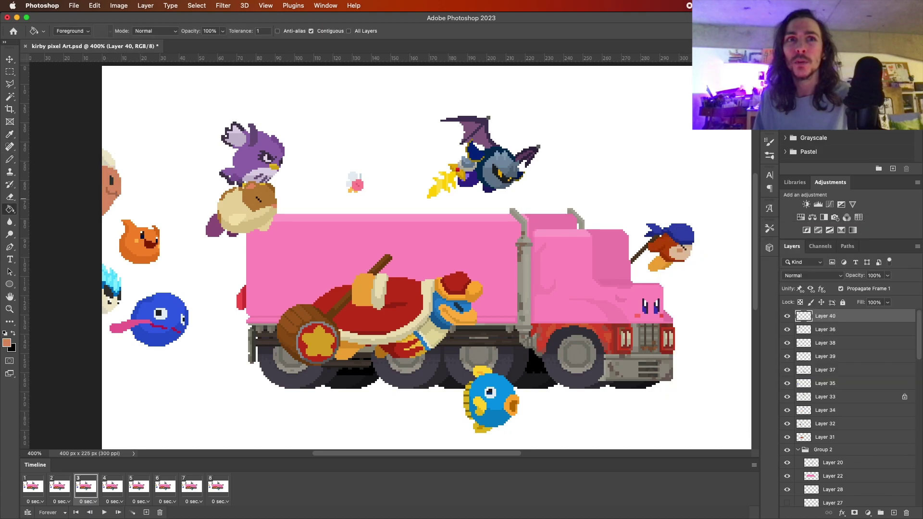
click(6, 342)
click(772, 274)
key(Return)
key(b)
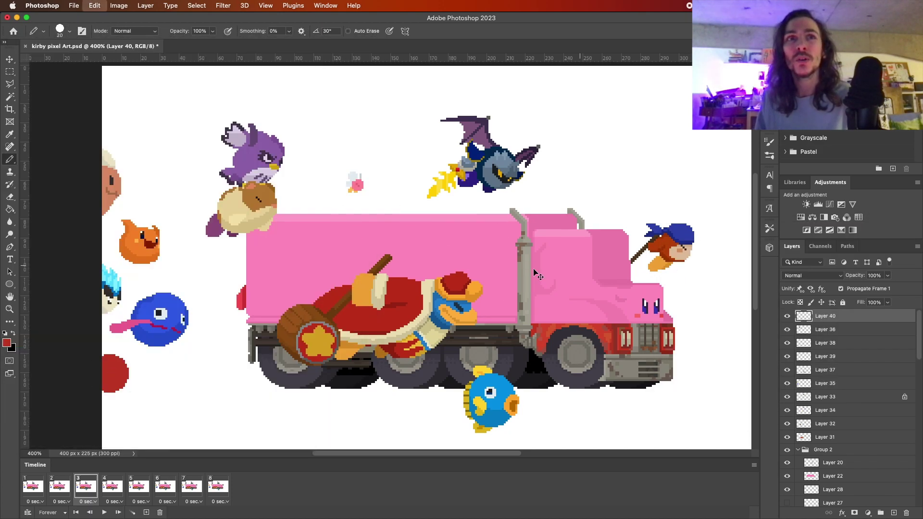
click(329, 226)
scroll(362, 181, down, 3)
click(331, 178)
Set the pencil to 1 pixel and draw orange feet on the red character
click(60, 31)
double_click(149, 223)
drag(310, 183, 299, 200)
click(7, 343)
click(332, 178)
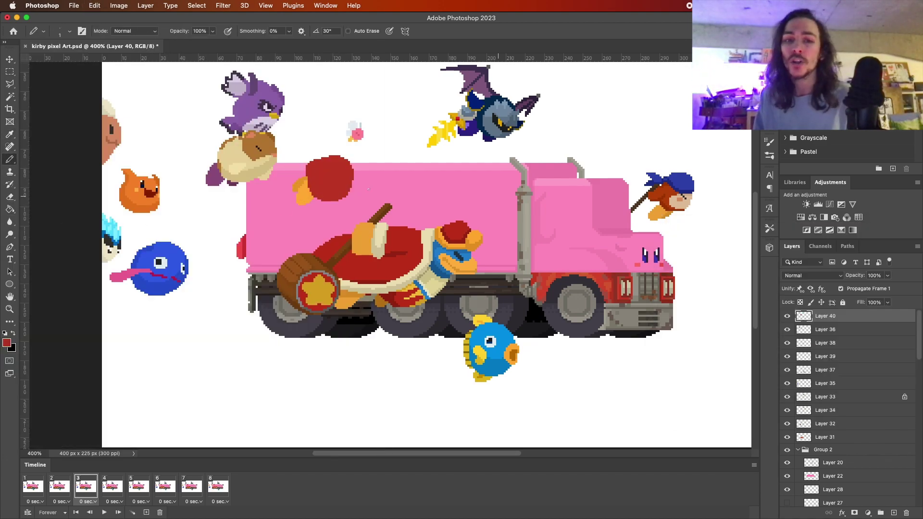
click(906, 249)
Draw a black pupil in the white eye and move the character below the truck's left end
right_click(351, 188)
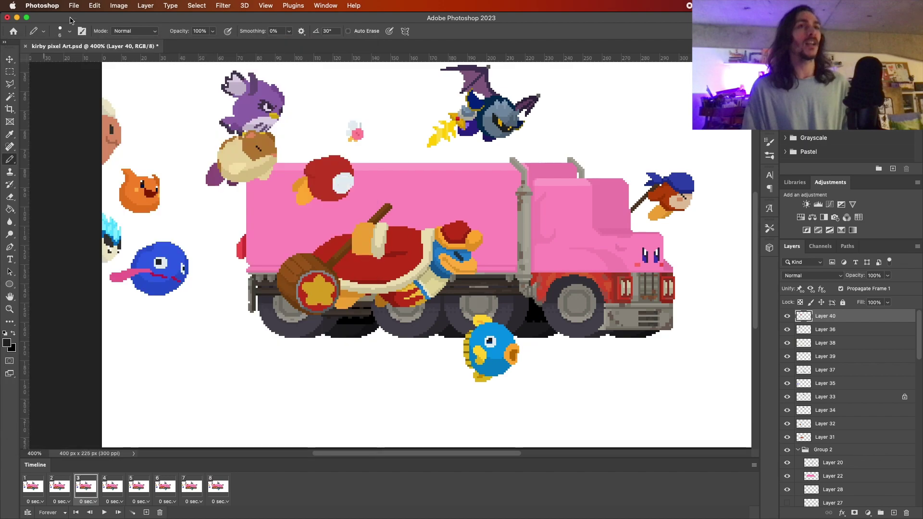
click(345, 182)
right_click(370, 175)
key(Escape)
drag(327, 180, 255, 346)
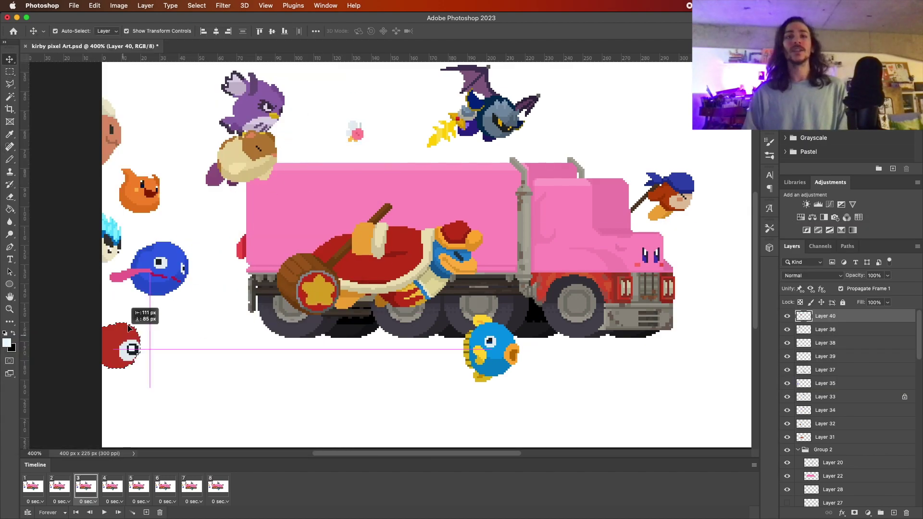
Choose a new colour, add Layer 41, and zoom out to the whole canvas
click(7, 342)
key(Return)
click(7, 343)
key(Return)
click(9, 71)
key(ctrl+shift+alt+n)
click(10, 309)
alt+click(392, 208)
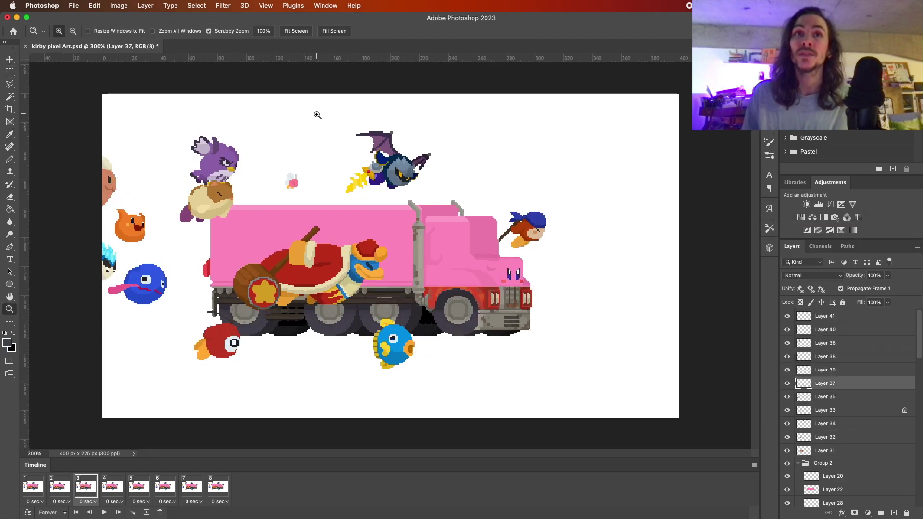
Set a white foreground colour and pencil pixels onto Layer 43 on frame 3
key(b)
click(6, 342)
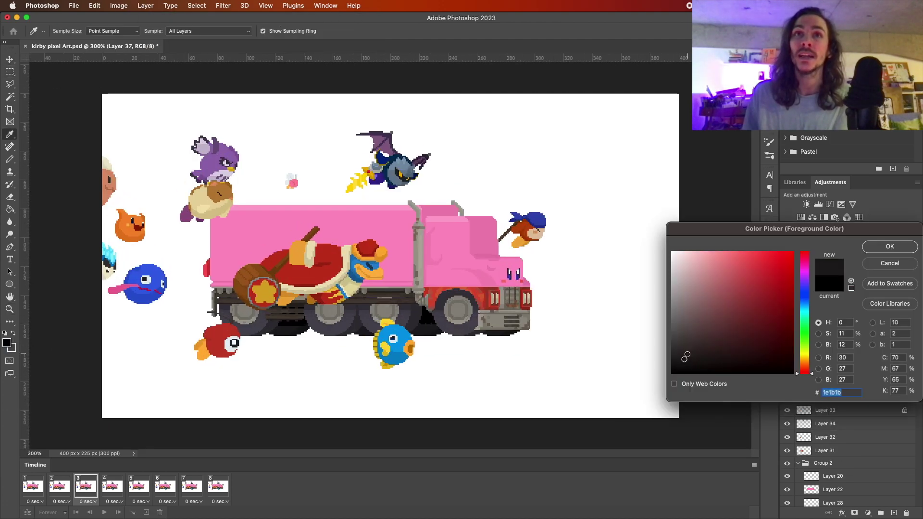
key(Return)
click(7, 343)
key(Return)
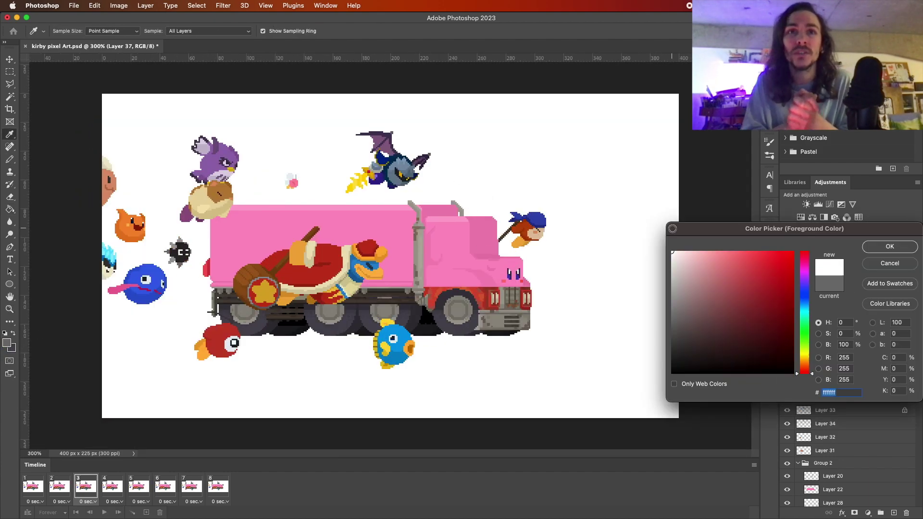
key(Return)
key(b)
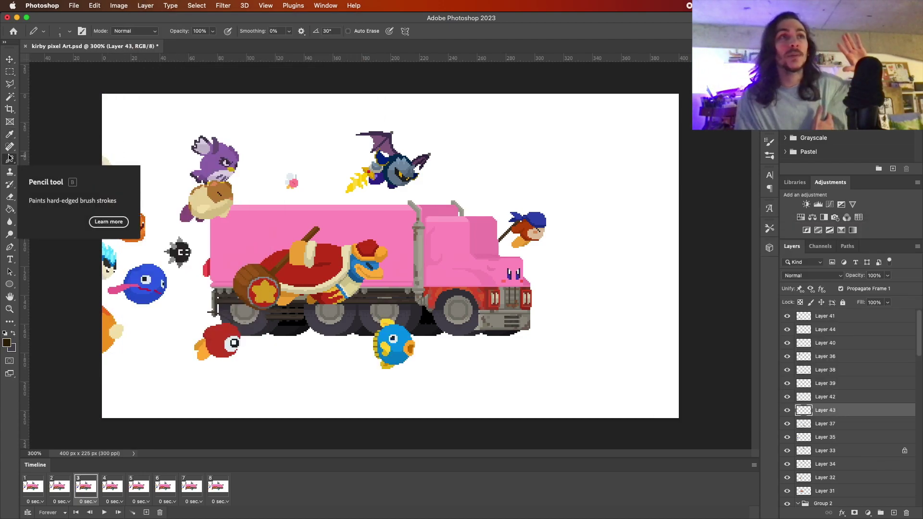
Erase stray pixels and set orange as the drawing colour
key(e)
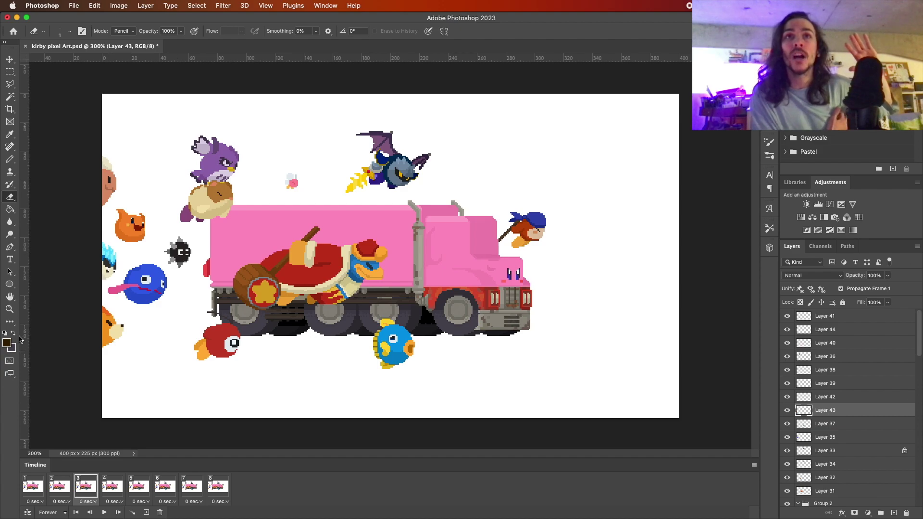
click(7, 343)
click(887, 243)
key(z)
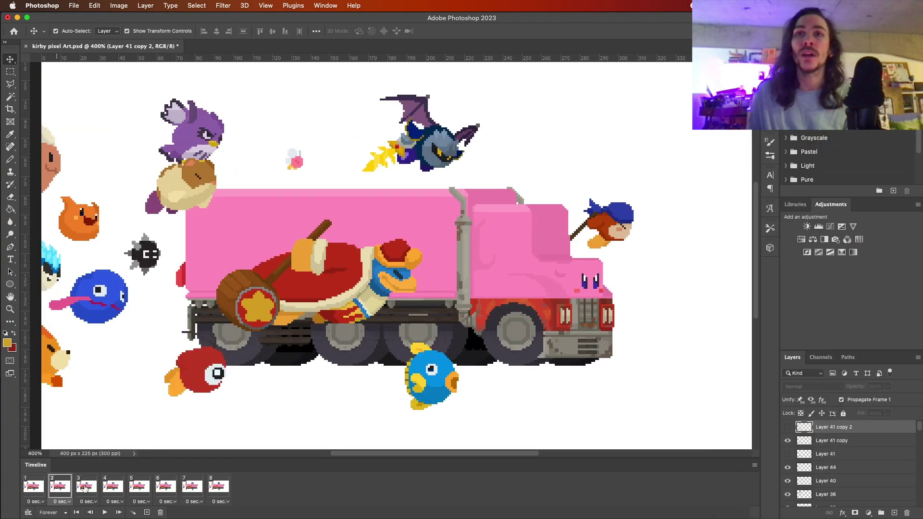
Duplicate the red bird's layer on frame 4 and preview the animation frames
click(112, 486)
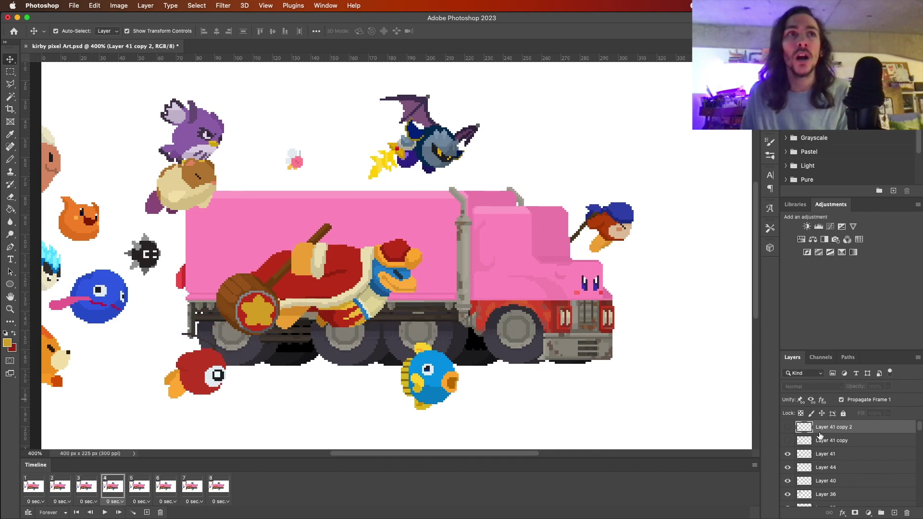
key(super+j)
key(m)
click(33, 487)
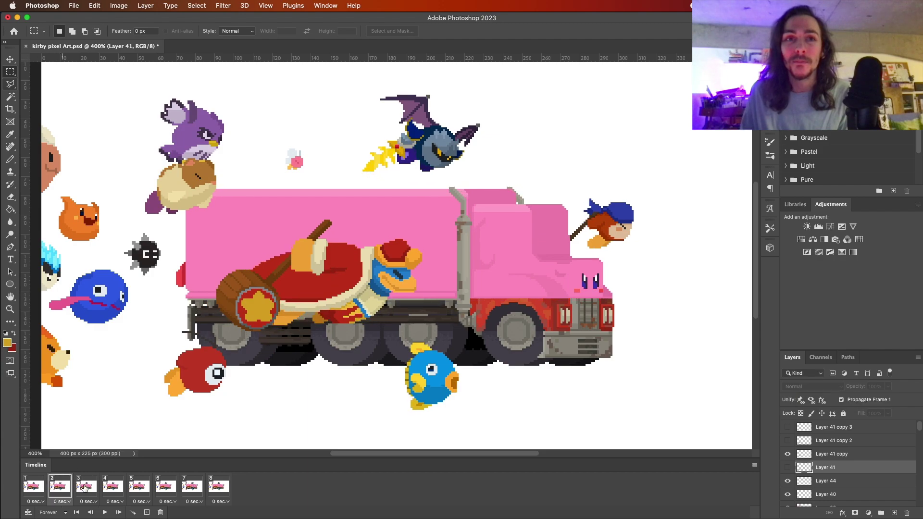
click(165, 487)
click(218, 487)
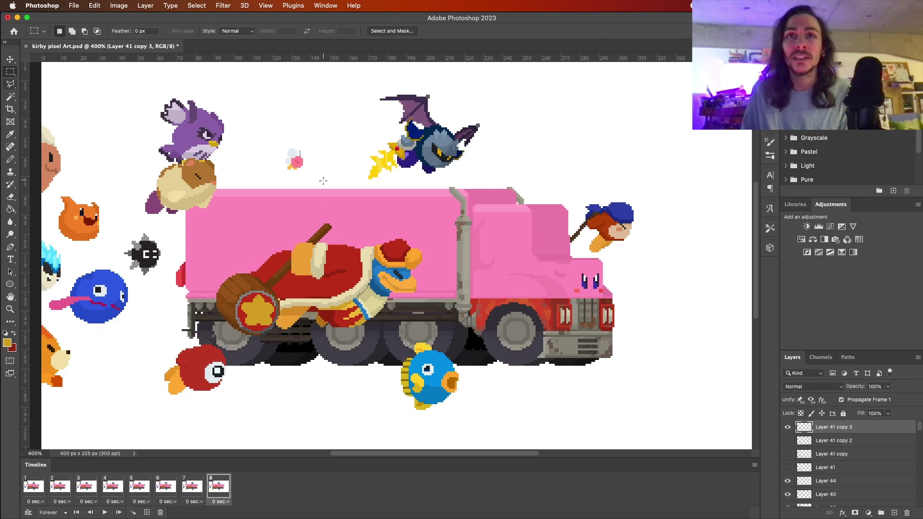
key(v)
key(space)
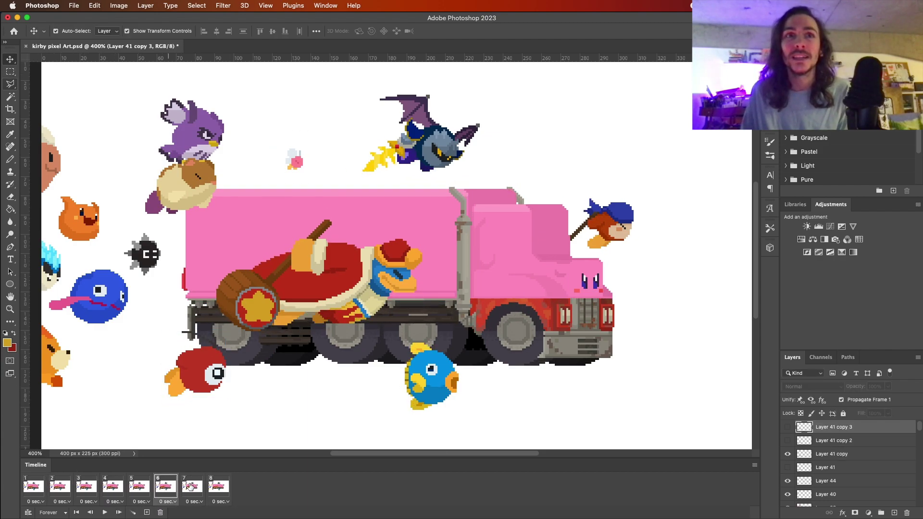
key(space)
Select the red bird's pixels and touch up its copy on frame 3 with pencil and eraser
key(e)
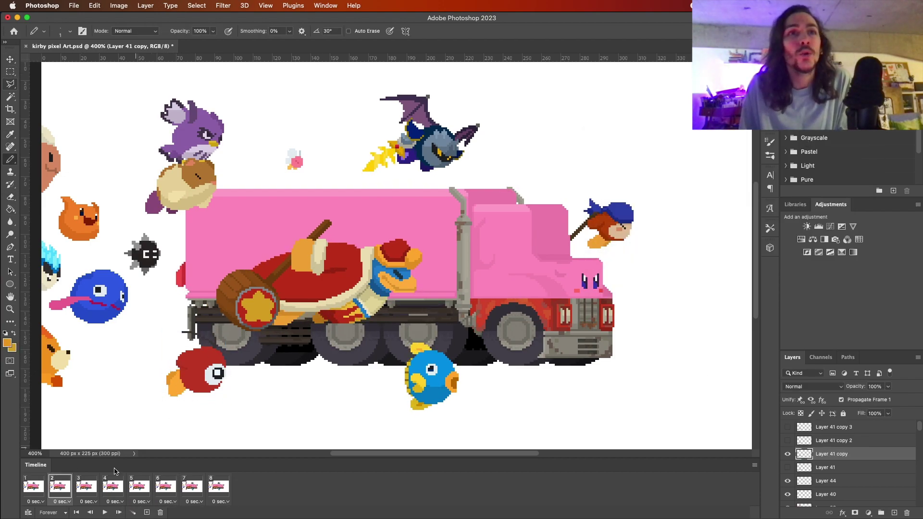
key(m)
drag(166, 347, 187, 371)
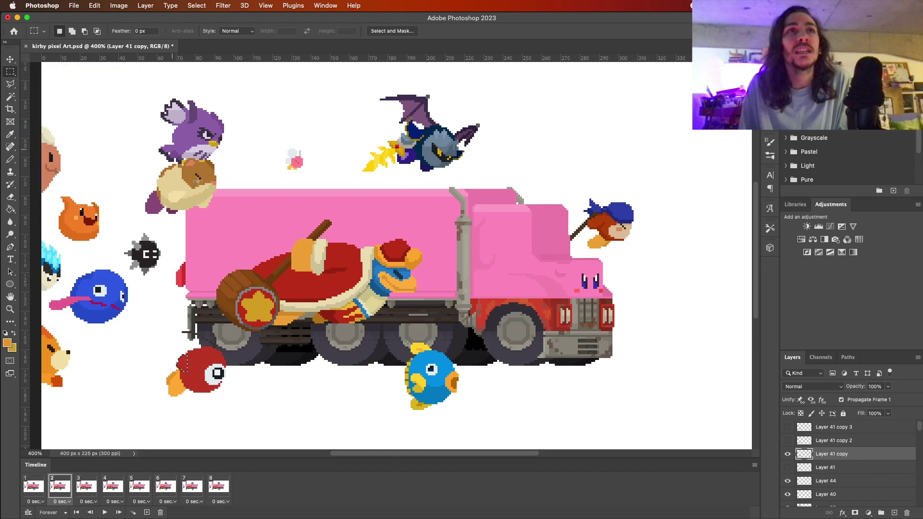
click(7, 343)
key(Return)
key(b)
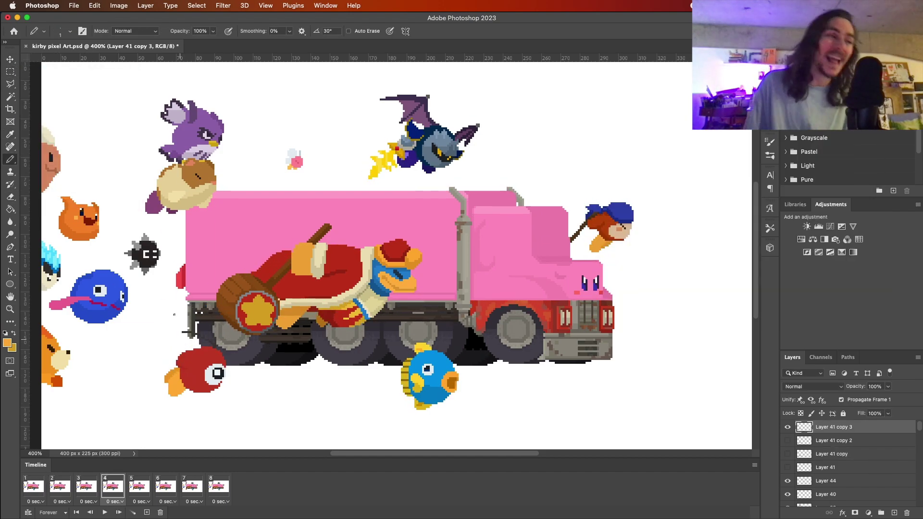
key(e)
click(86, 487)
click(851, 440)
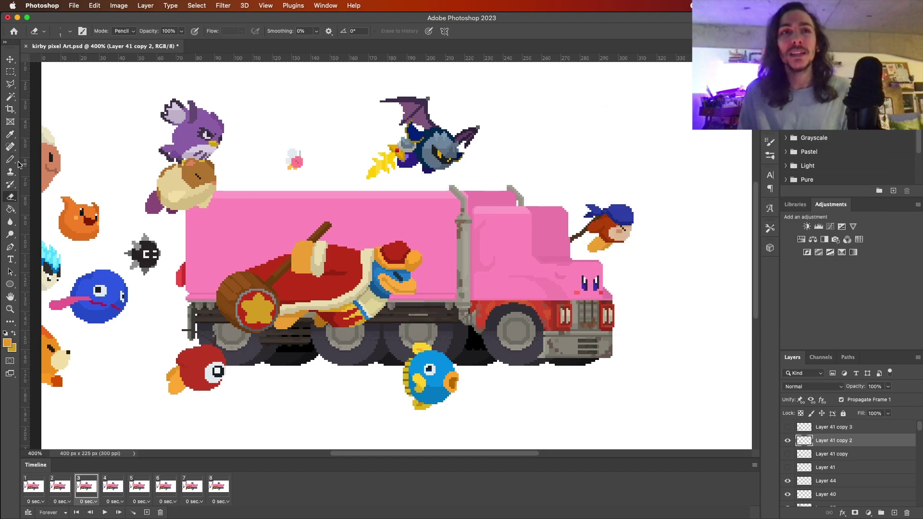
key(b)
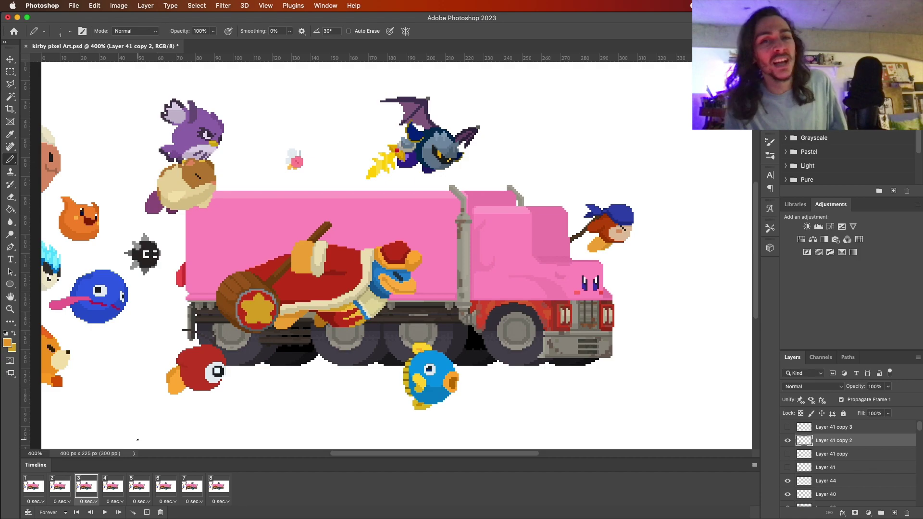
Select the red bird on frame 4 and pick red as the drawing colour
scroll(137, 440, left, 2)
click(113, 487)
key(m)
drag(205, 342, 230, 364)
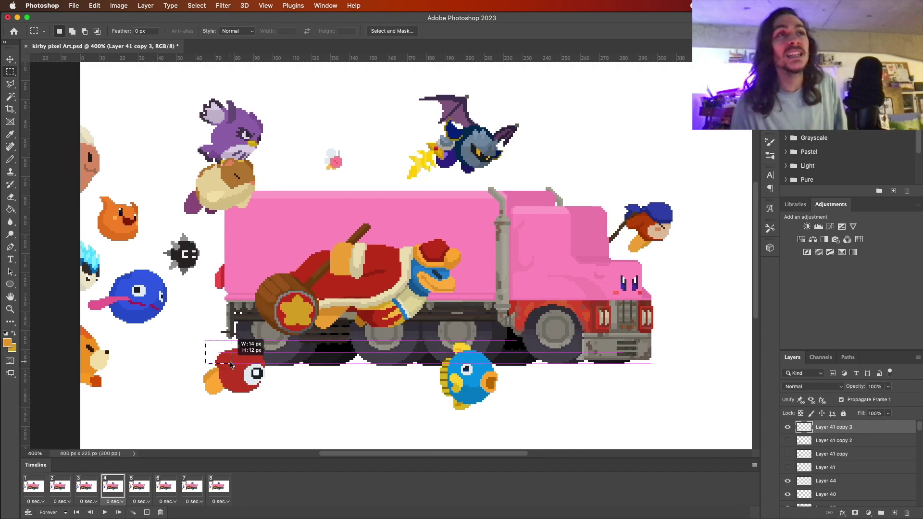
click(7, 343)
key(Return)
key(v)
Duplicate the hammer layer on frame 2 and cut away part of the hammer
click(59, 486)
click(313, 274)
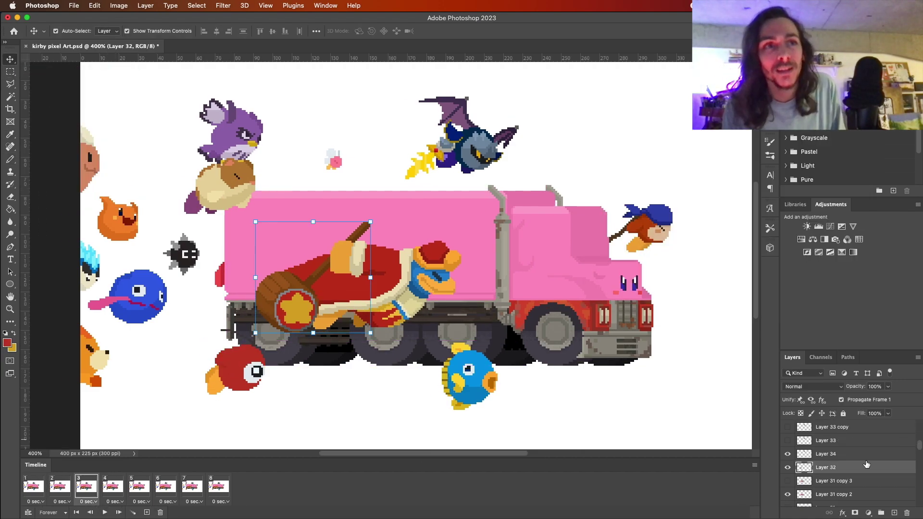
key(ctrl+j)
click(10, 72)
drag(306, 288, 308, 356)
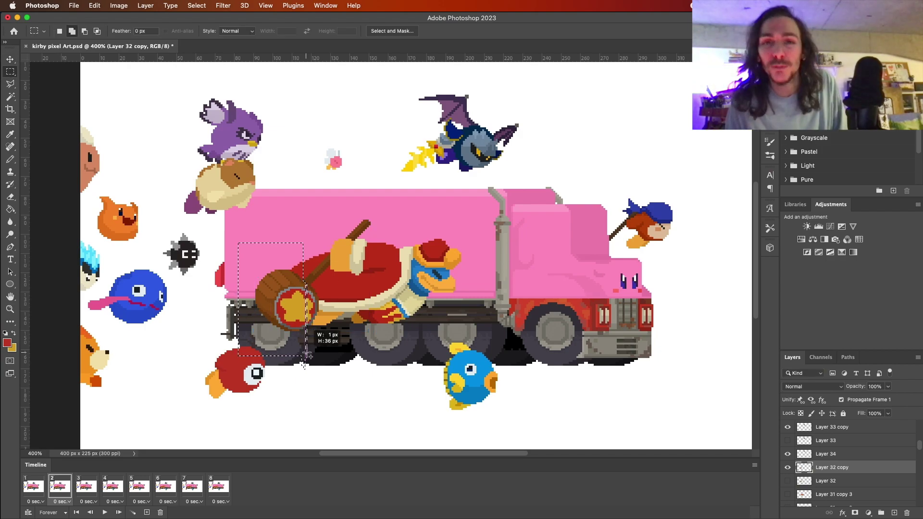
key(ctrl+j)
Hide the other hammer layers on frame 4, deselect, and preview the hammer animation
click(113, 486)
right_click(789, 469)
click(790, 471)
key(ctrl+d)
key(space)
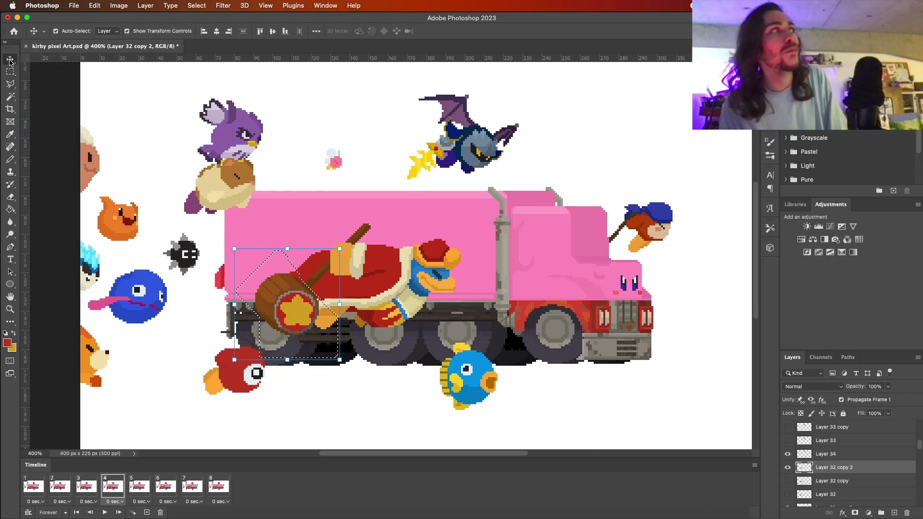
key(m)
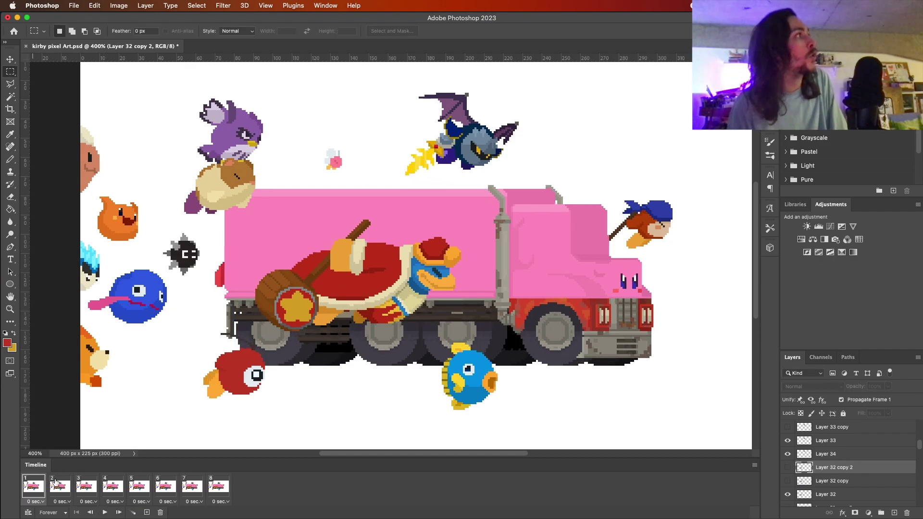
click(107, 512)
Select part of the red bird on frame 3, then pick the small pink sprite on frame 4
drag(209, 315, 225, 345)
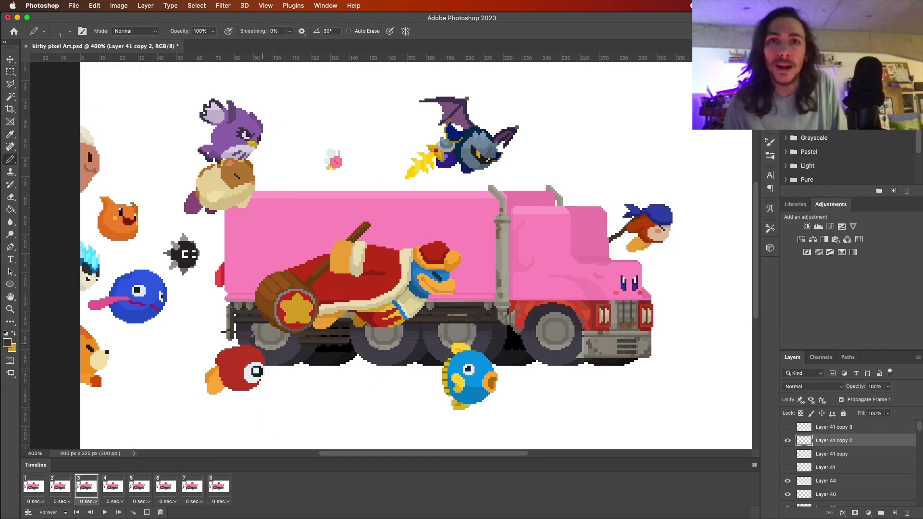
click(113, 487)
key(v)
click(335, 162)
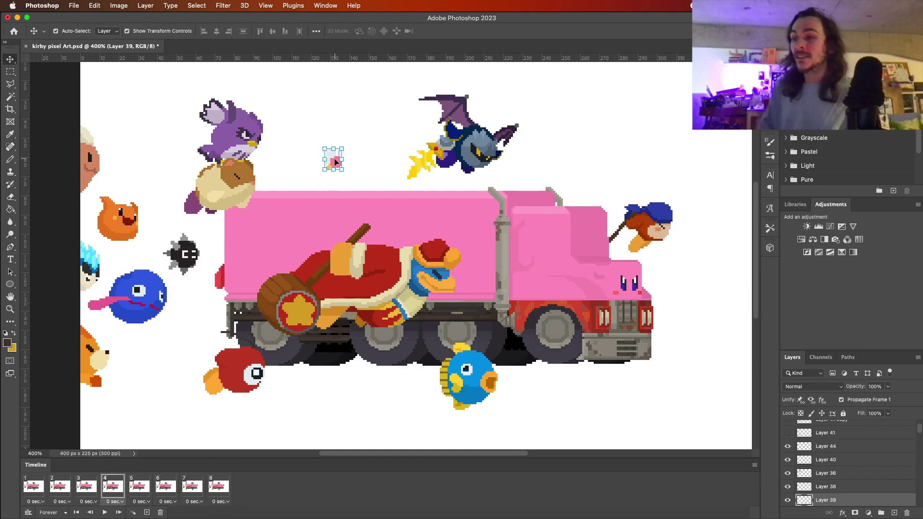
Duplicate the pink sprite's layer on frame 2 and paint light-grey wing pixels
click(51, 480)
key(ctrl+j)
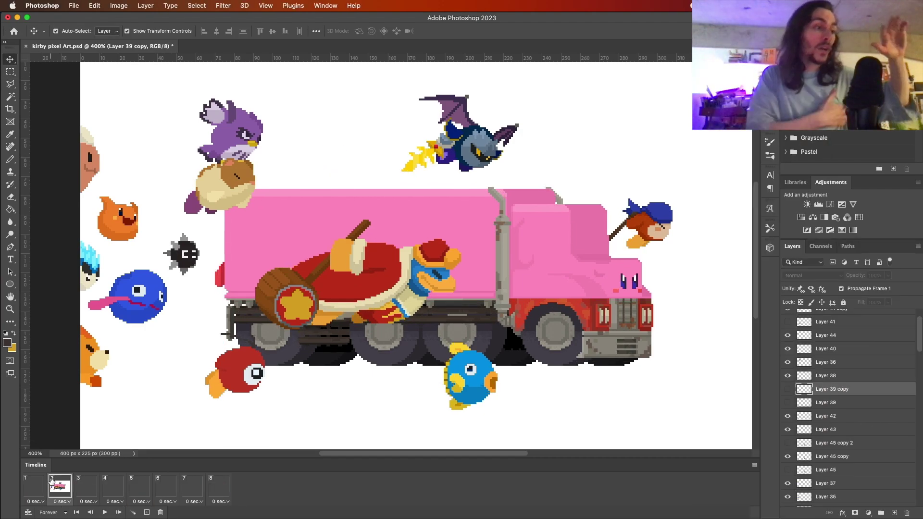
scroll(319, 135, up, 5)
key(e)
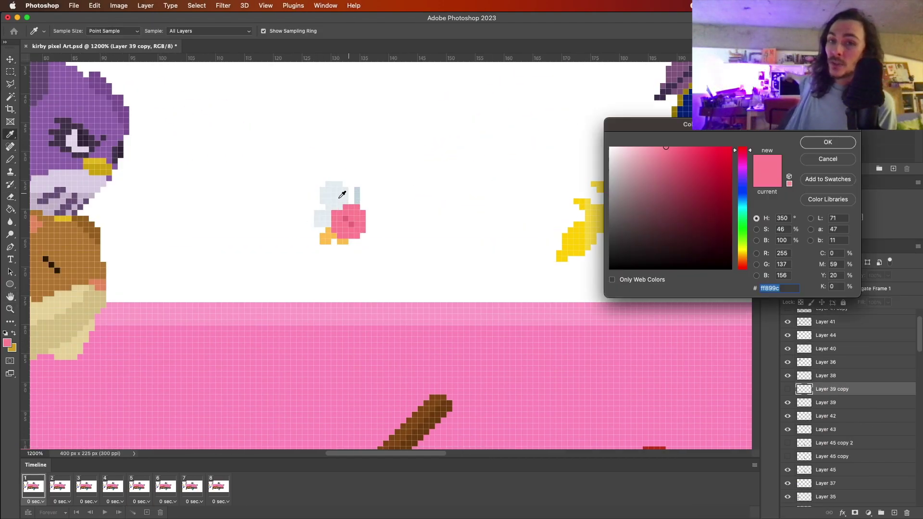
mouse_move(341, 227)
mouse_down()
mouse_move(322, 221)
mouse_move(368, 237)
mouse_up()
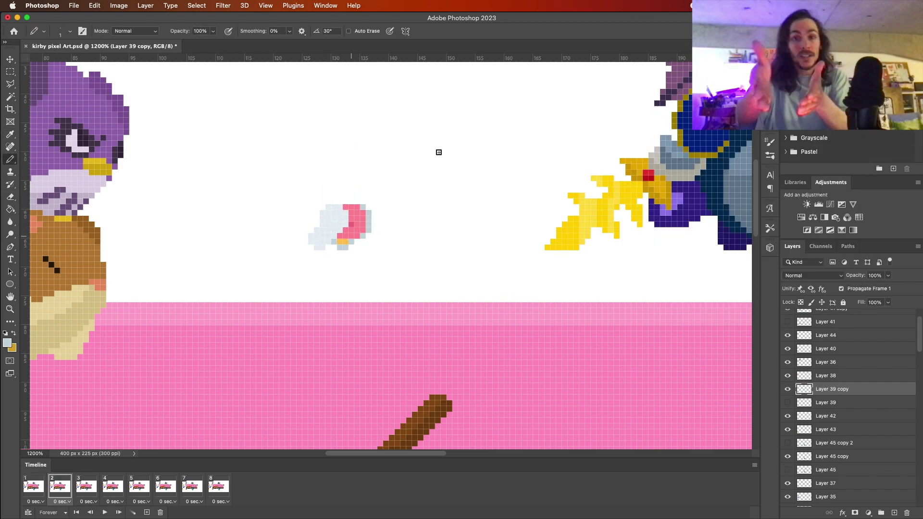
Zoom out to the whole scene and play the animation to preview the wing flap
click(172, 492)
click(139, 487)
key(z)
key(super+minus)
key(super+minus)
key(super+minus)
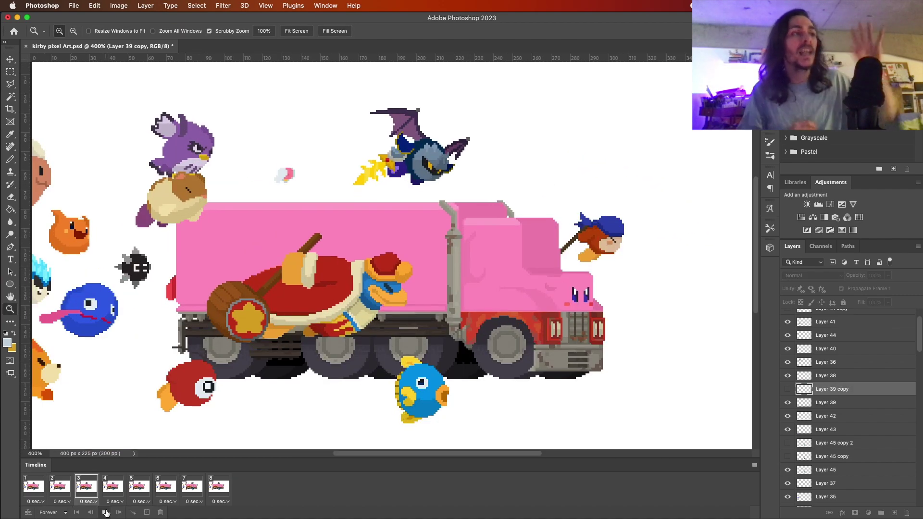
key(space)
scroll(226, 127, left, 5)
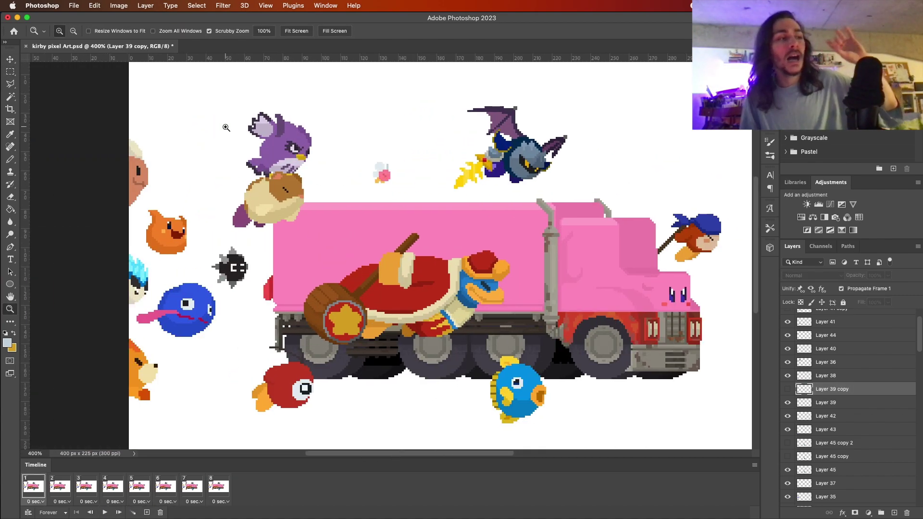
key(m)
key(space)
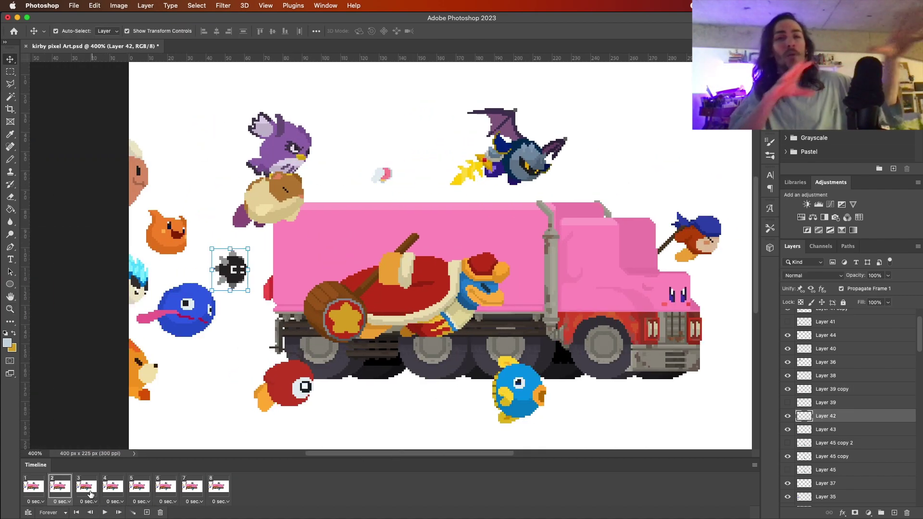
key(space)
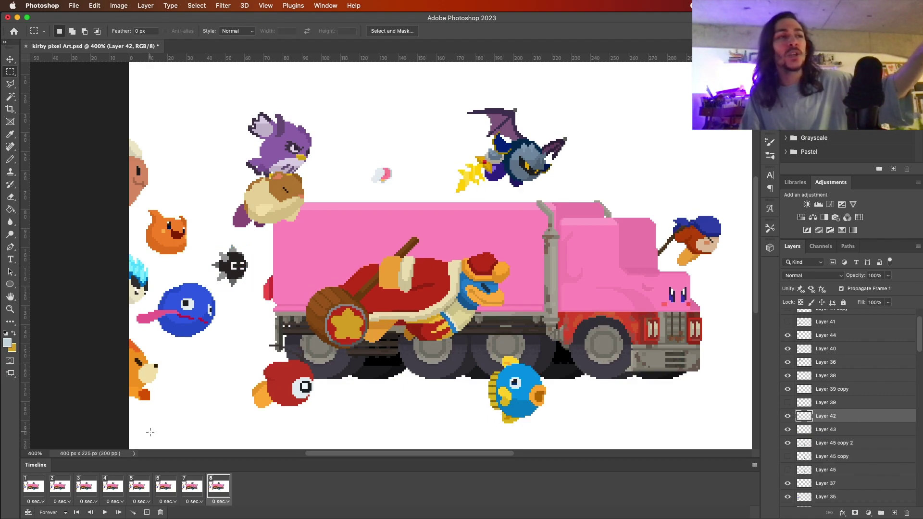
Return to frame 2 and zoom in on the purple character
click(60, 486)
key(z)
click(342, 233)
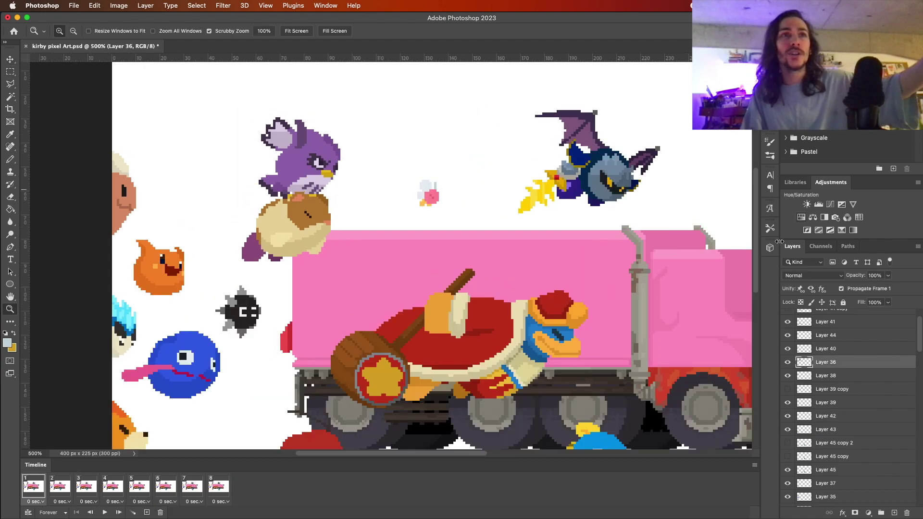
Duplicate the purple bird's layer again for frame 3 and step through the frames
key(v)
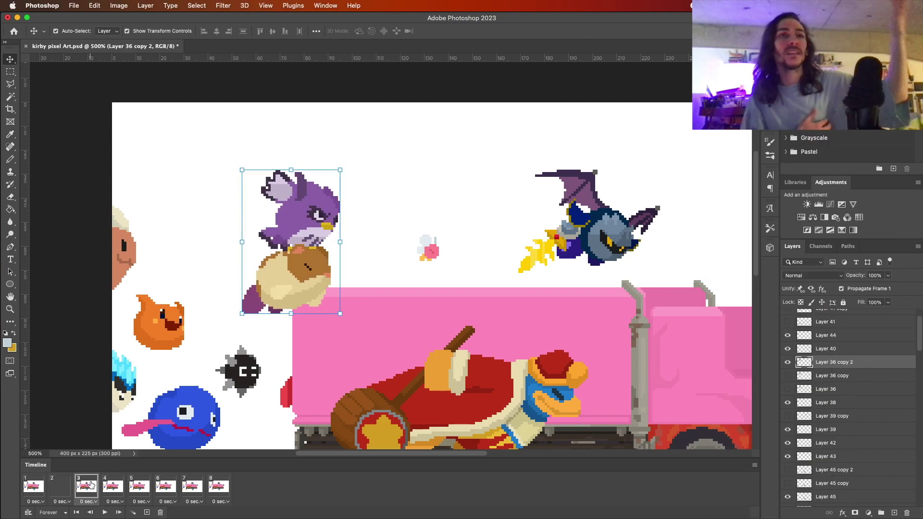
click(86, 486)
key(ctrl+j)
click(35, 486)
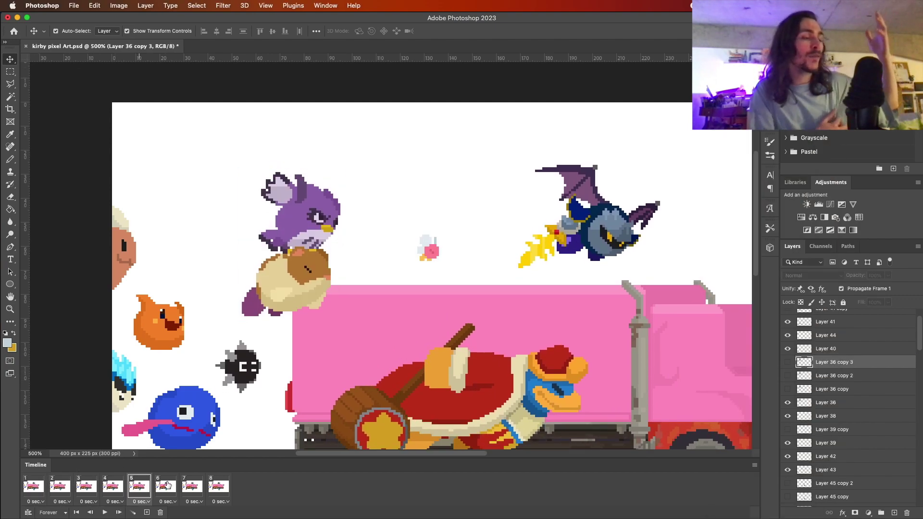
click(192, 486)
click(59, 485)
Paint dark purple pixels on the bird's left ear and sample its purple and lavender shades
key(e)
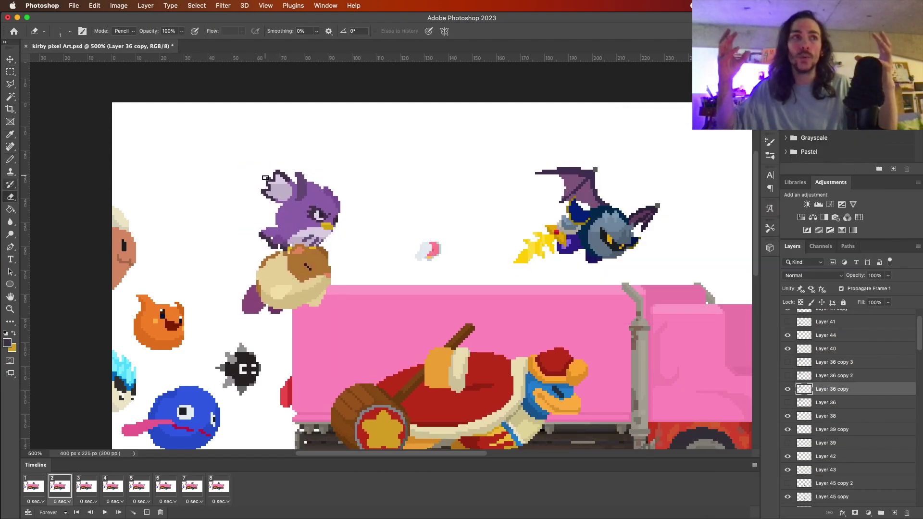
key(b)
mouse_move(270, 202)
mouse_down()
mouse_move(279, 191)
mouse_move(260, 200)
mouse_up()
key(e)
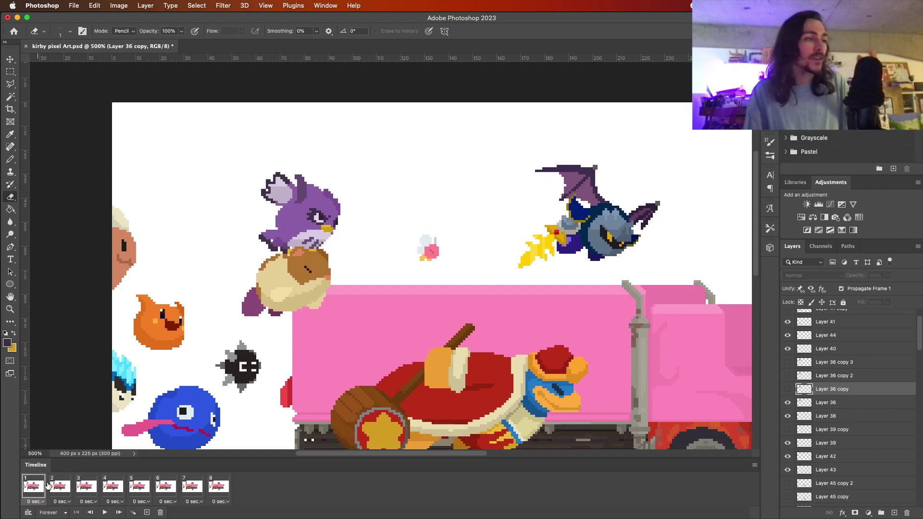
click(7, 343)
key(Return)
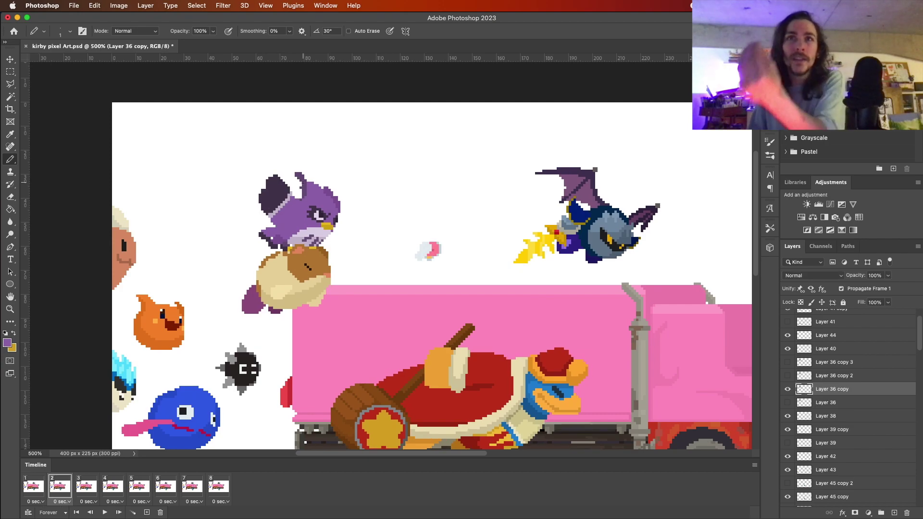
click(7, 342)
click(284, 216)
key(Return)
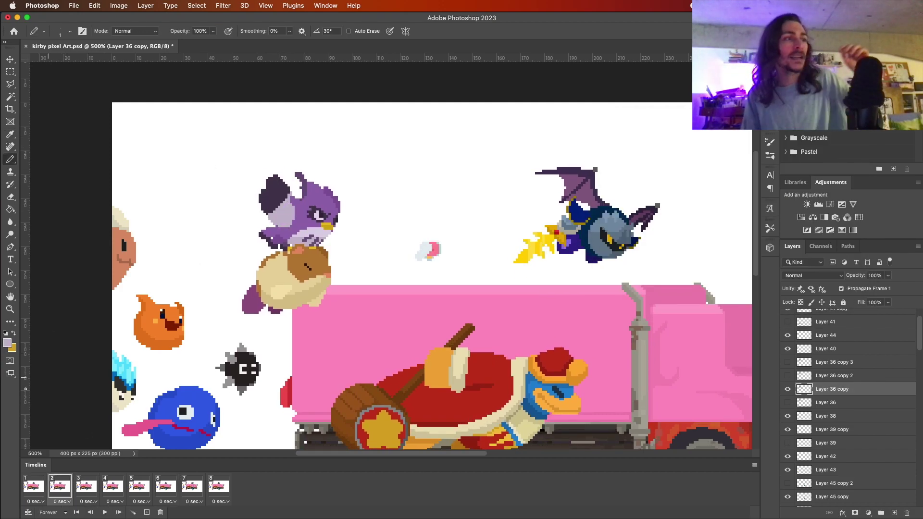
Redraw the bird's head in a new pose on frame 2
key(e)
key(x)
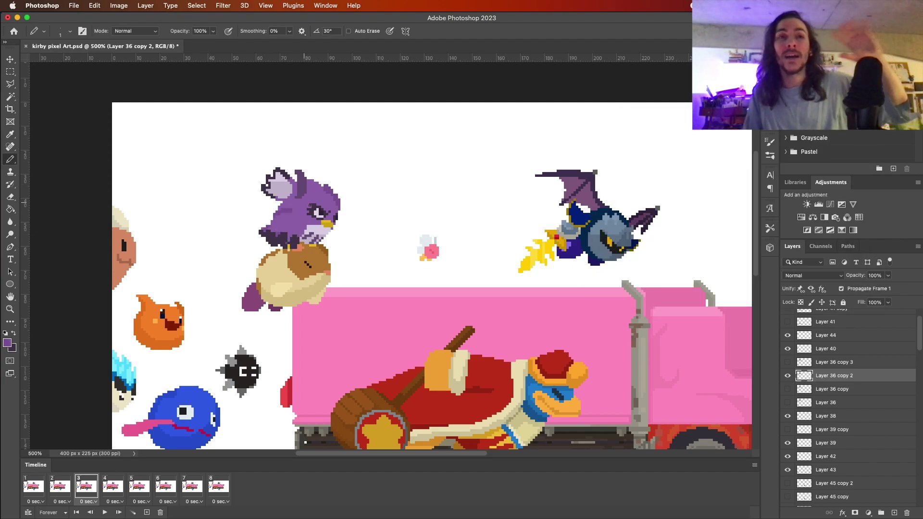
key(b)
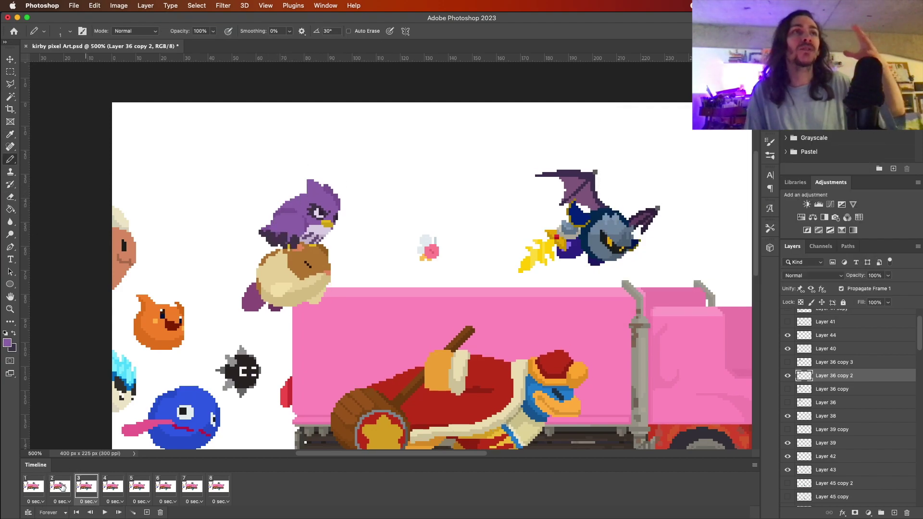
click(61, 487)
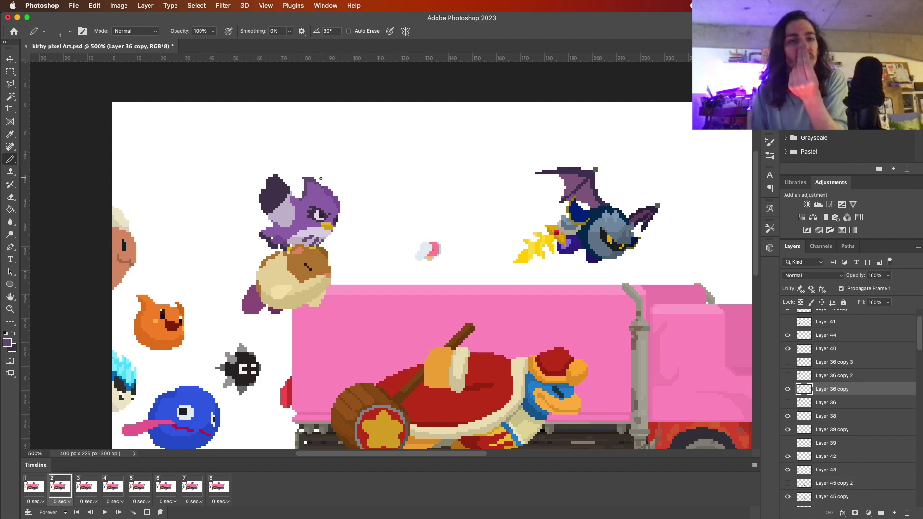
key(e)
drag(288, 190, 301, 186)
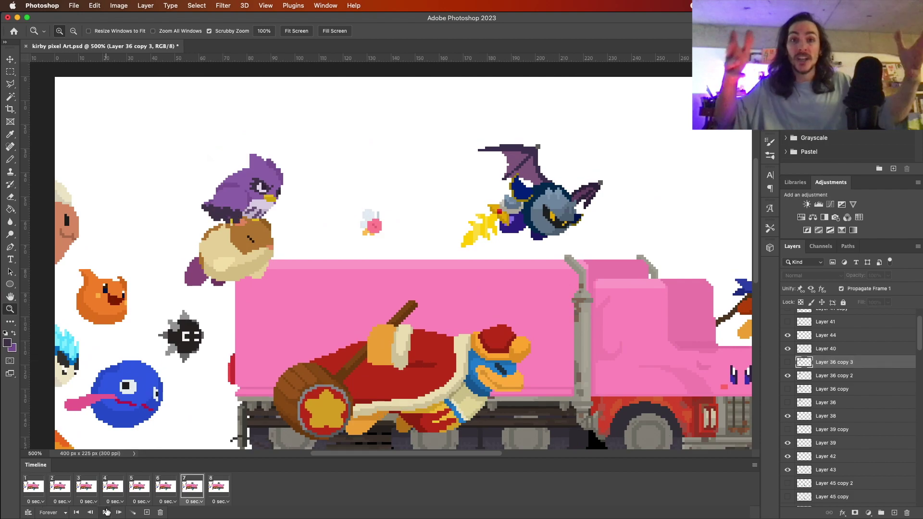
Clear the small selection near the bird, compare frames 1 and 3, and preview playback
key(ctrl+d)
key(e)
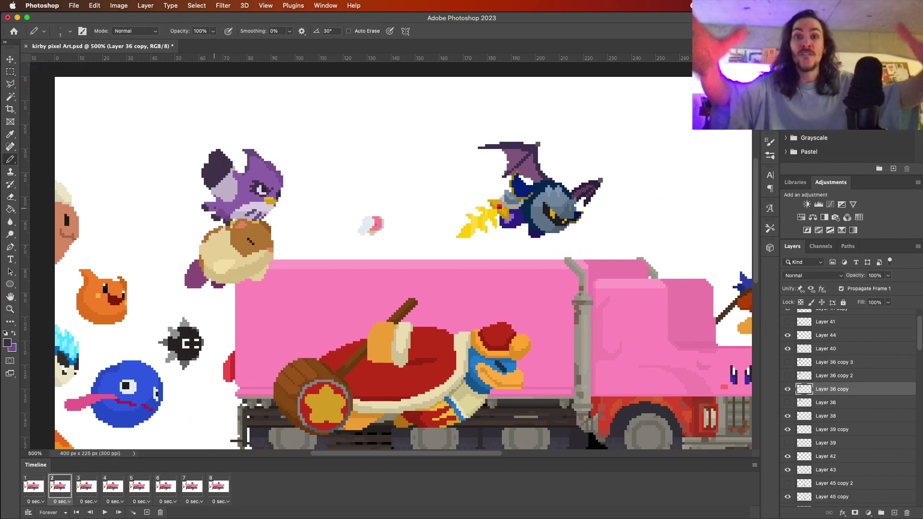
key(b)
click(40, 488)
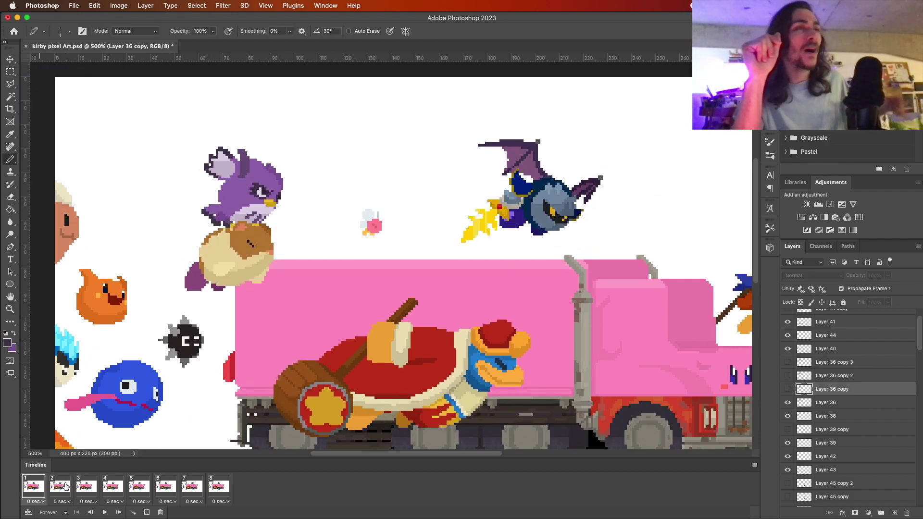
click(87, 487)
key(e)
key(space)
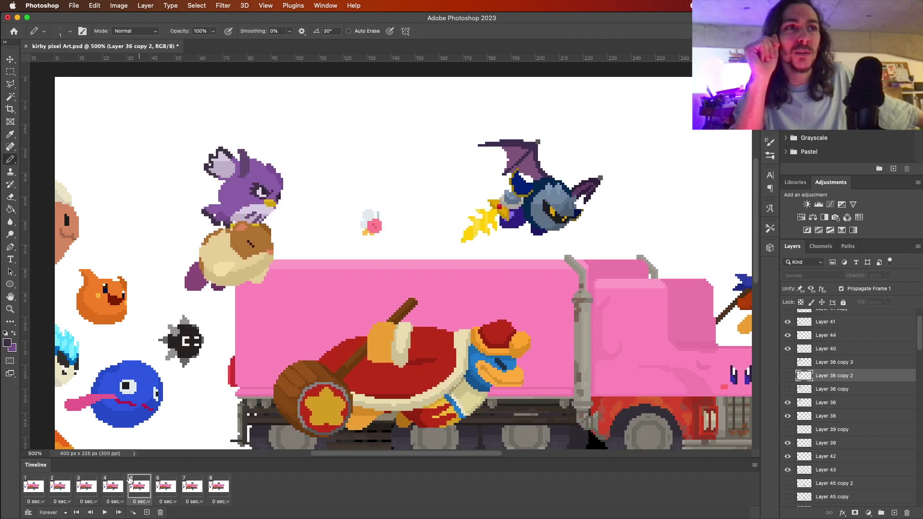
key(space)
Check the bird's pose in frames 2 through 5 and play the animation
key(e)
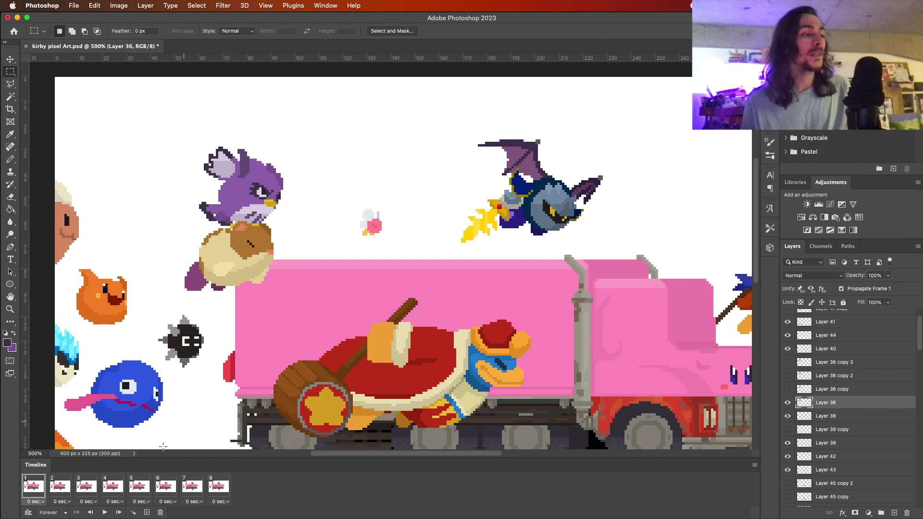
key(b)
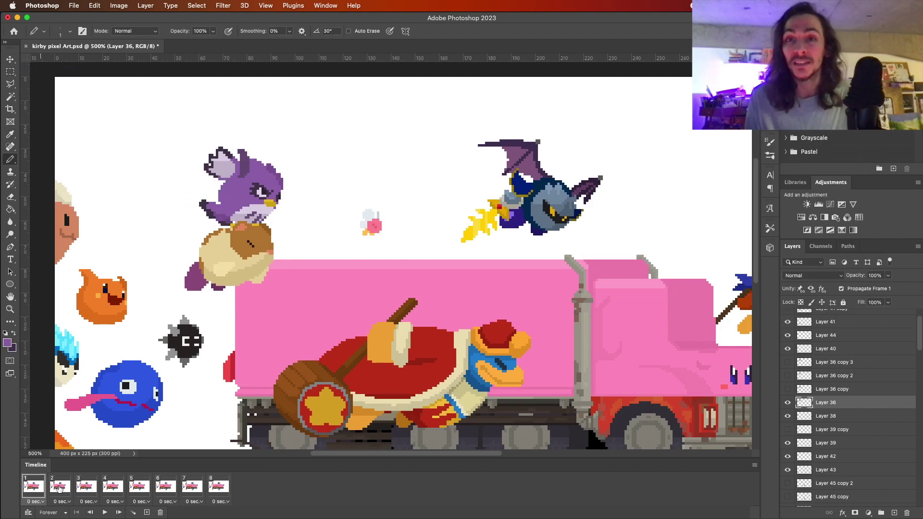
click(59, 487)
click(109, 482)
click(142, 487)
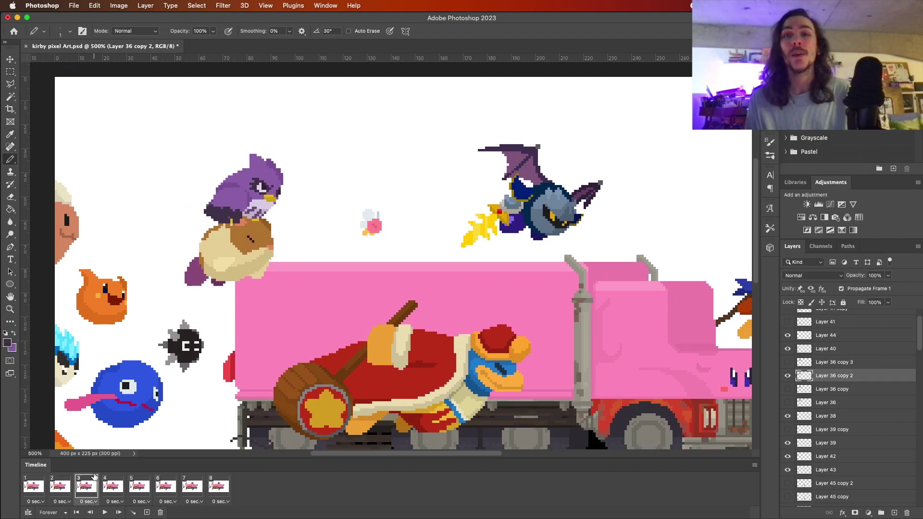
click(105, 512)
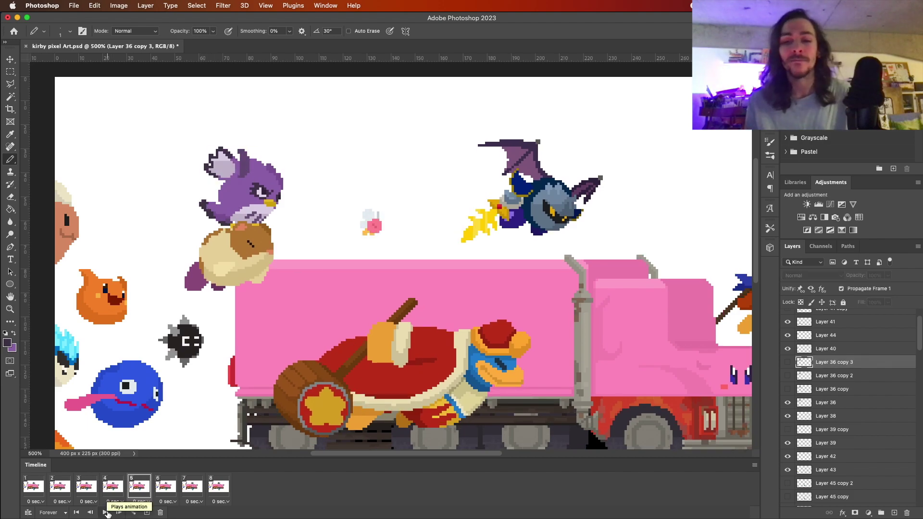
click(10, 71)
Replay the animation from frame 1 to review the head bobbing
key(b)
click(38, 495)
key(space)
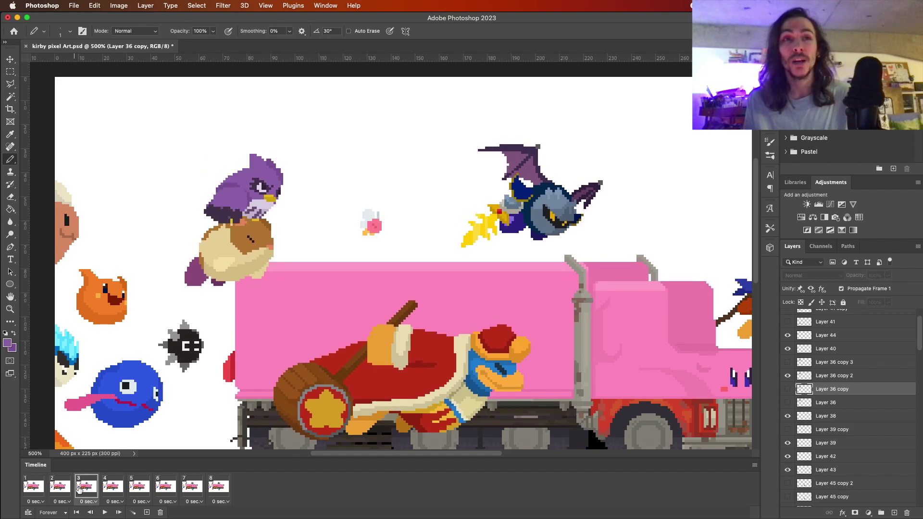
click(7, 343)
key(Return)
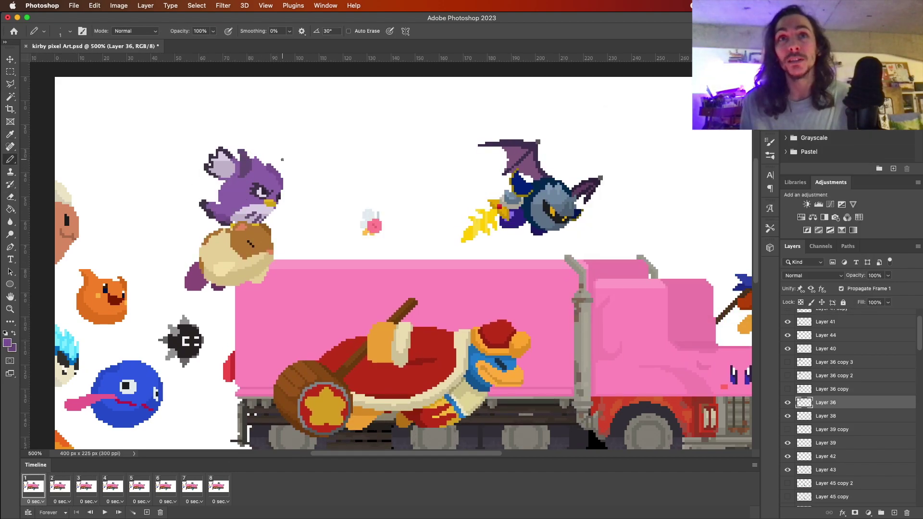
Stop playback on frames 3 and 2 to inspect the bird's poses
key(space)
key(e)
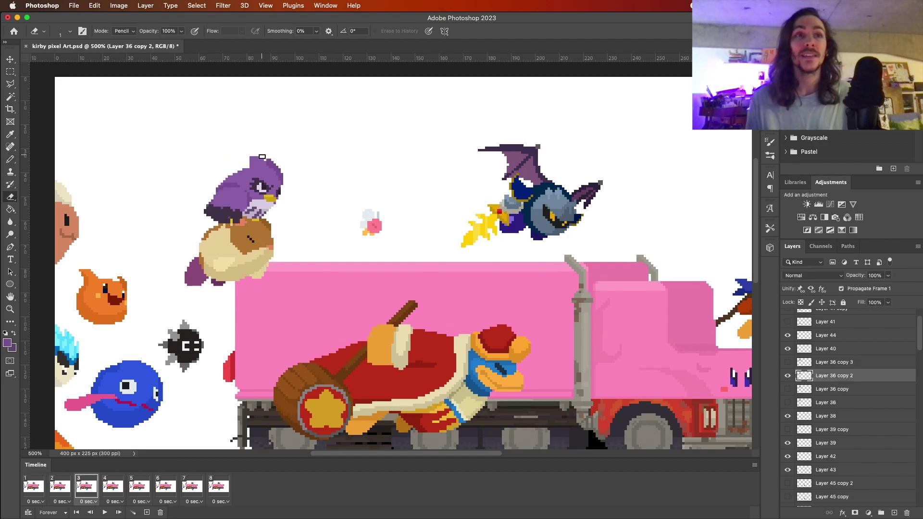
key(b)
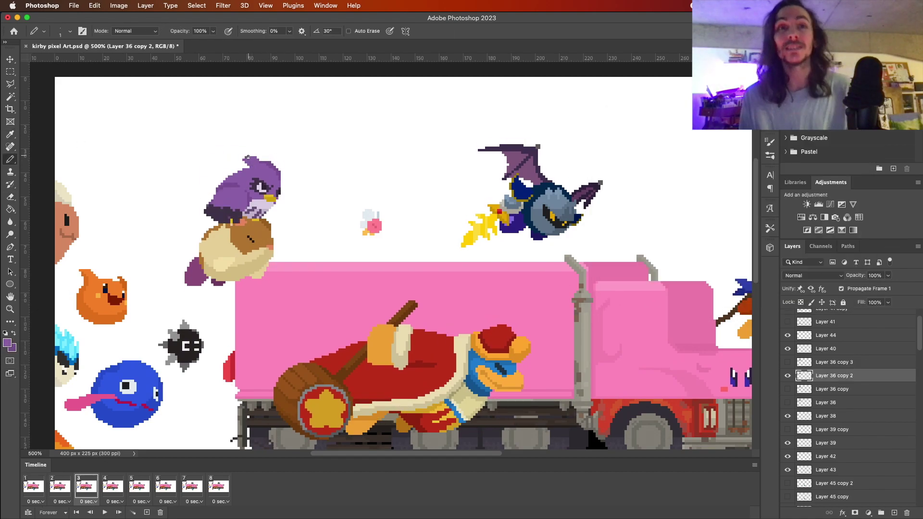
key(space)
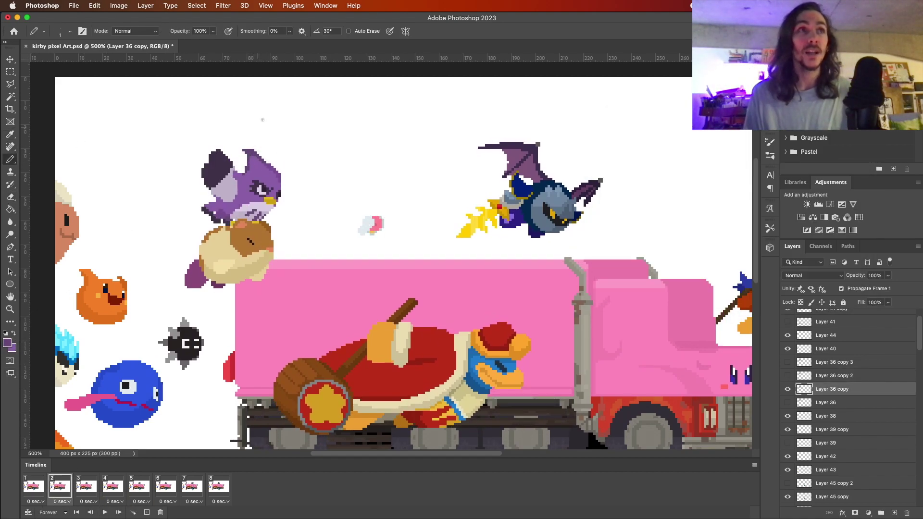
key(space)
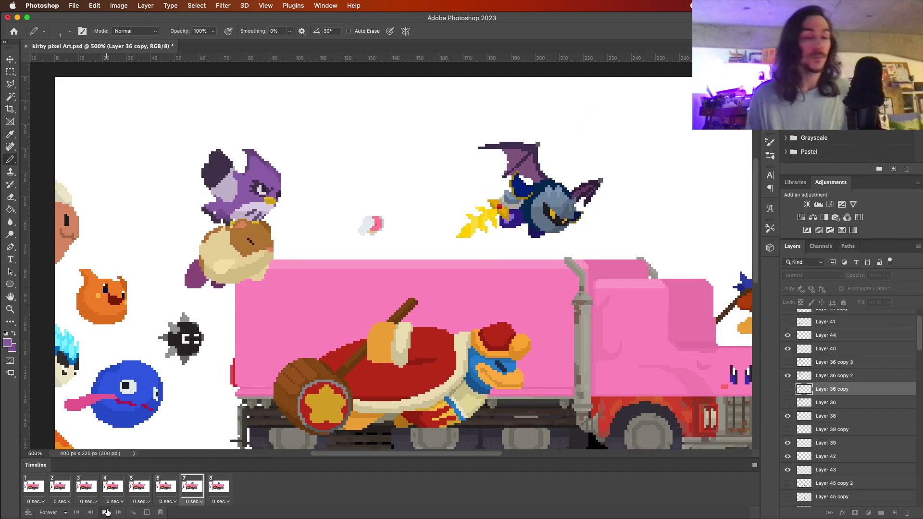
click(106, 513)
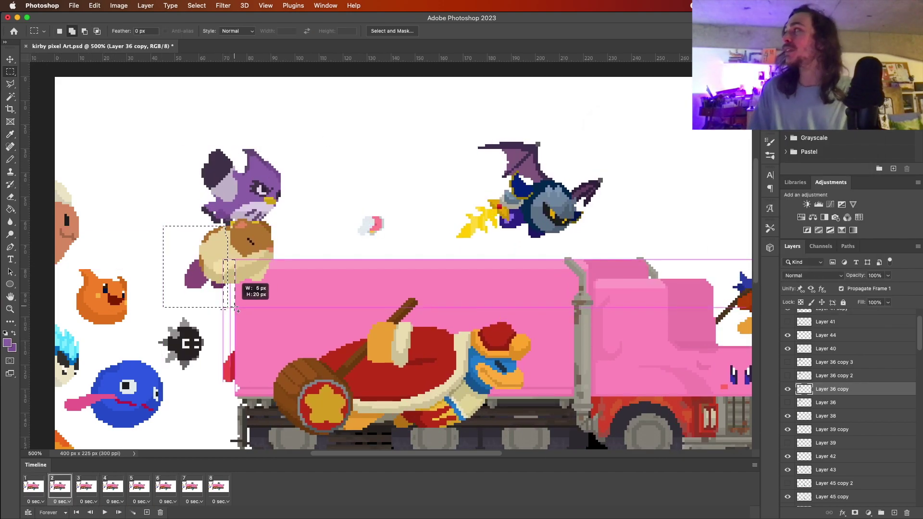
Sample the hamster's tan body colour and touch up its pixels
click(10, 159)
key(ctrl+d)
alt+click(274, 255)
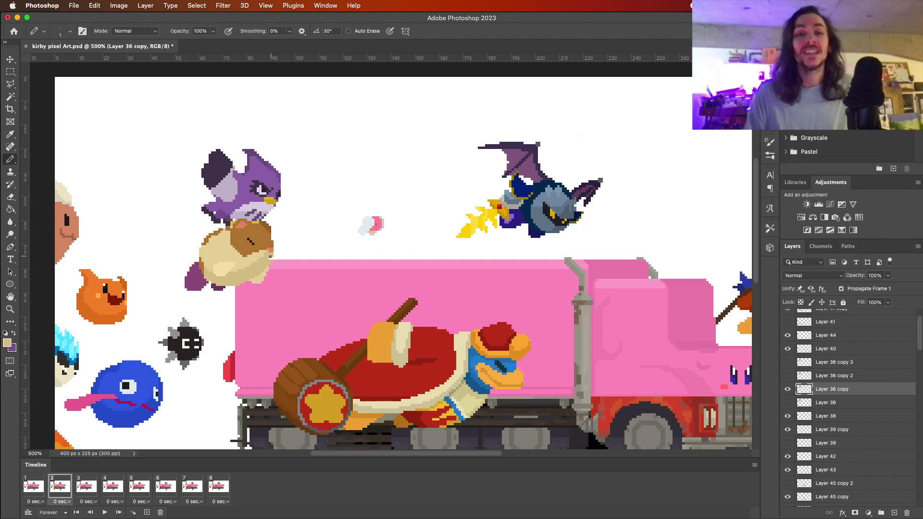
key(space)
key(m)
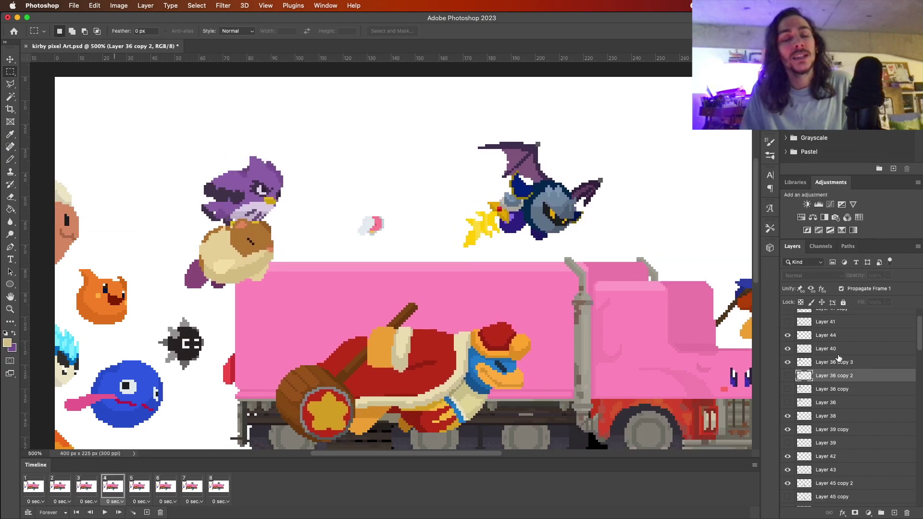
key(ctrl+d)
click(7, 342)
key(Return)
Restore purple as the drawing colour and select the area around the purple foot
click(10, 159)
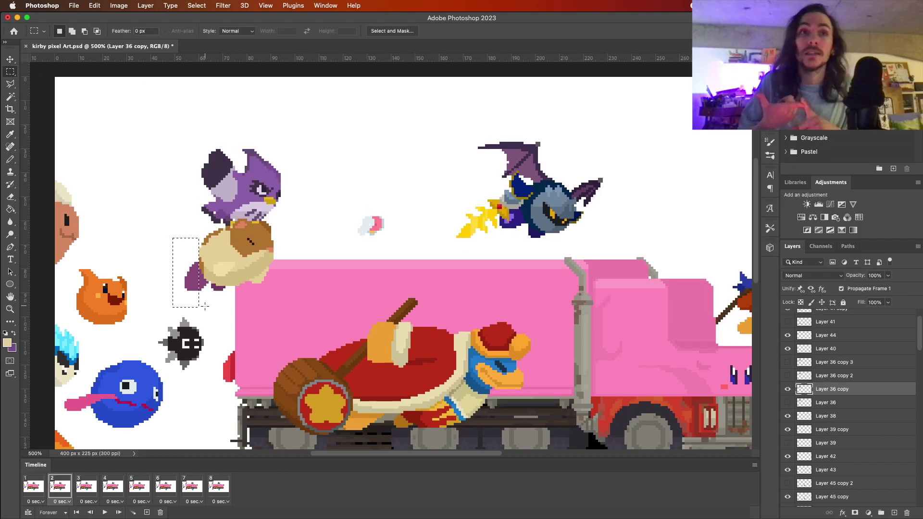
key(x)
key(e)
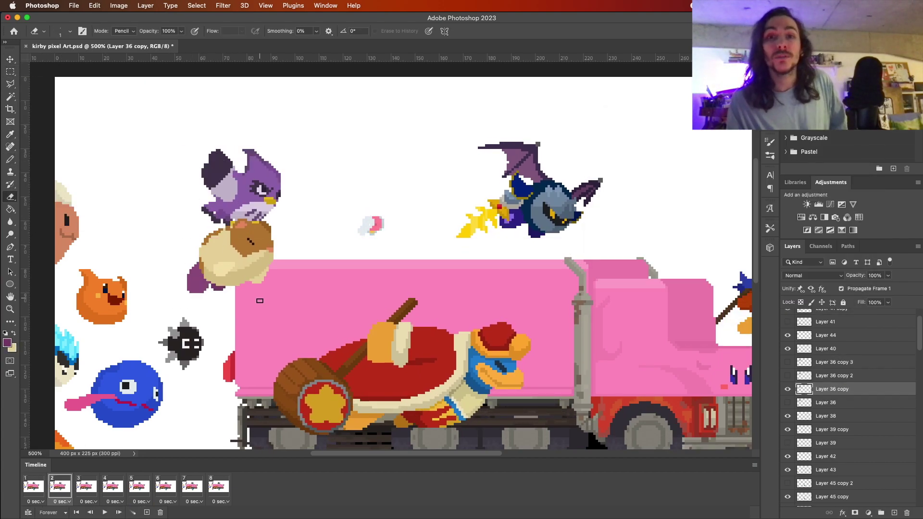
key(space)
drag(207, 295, 235, 283)
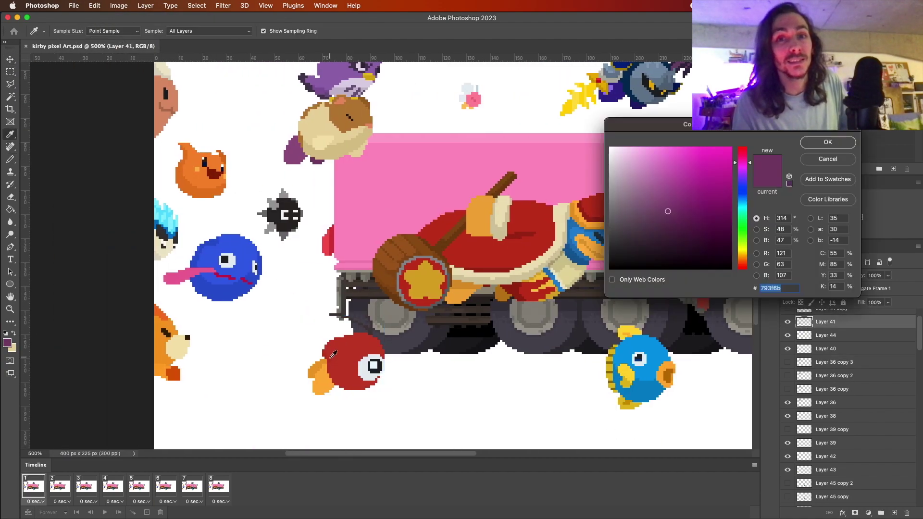
Preview the bird animation once more before moving on
key(b)
key(space)
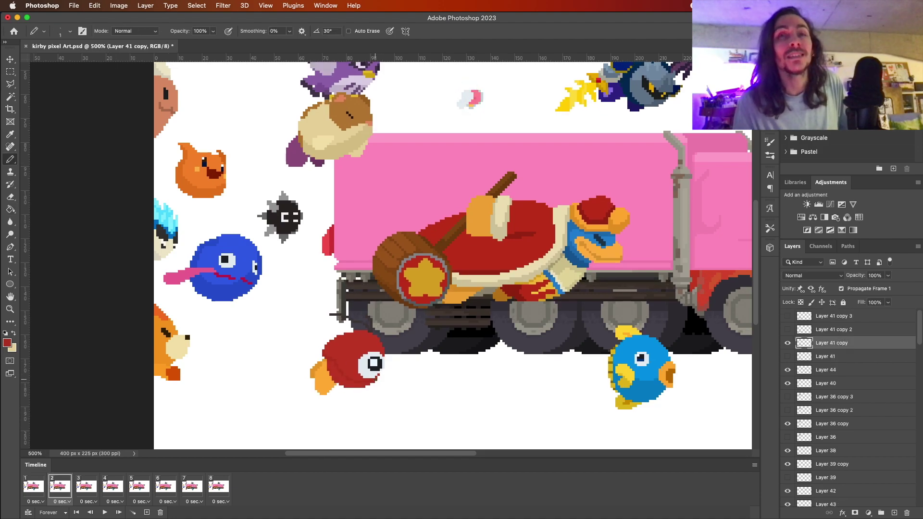
key(b)
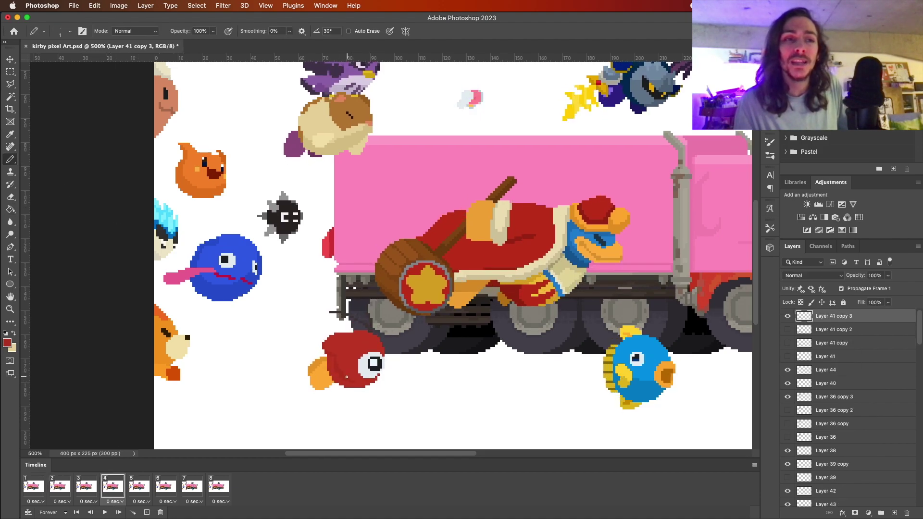
key(v)
Select the blue tongue-out creature on frame 3 and duplicate its layer twice
click(237, 256)
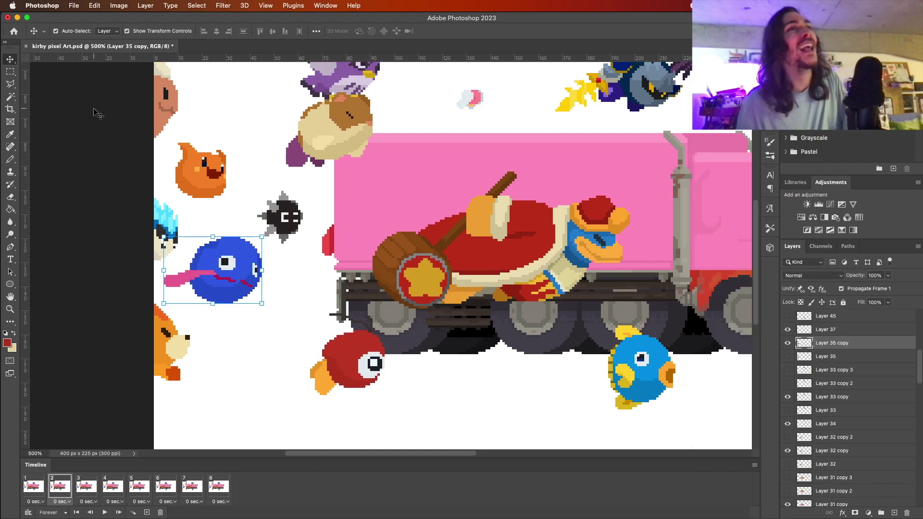
click(87, 487)
key(ctrl+j)
click(823, 356)
key(m)
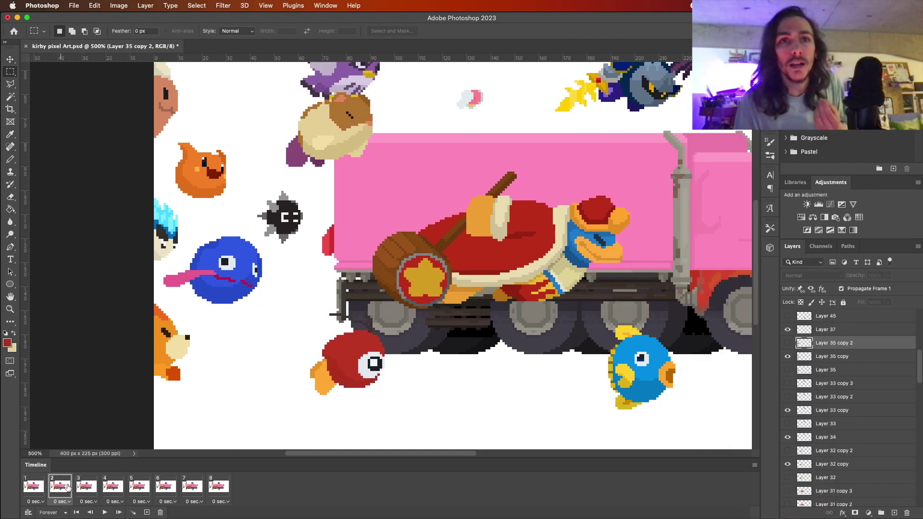
key(ctrl+j)
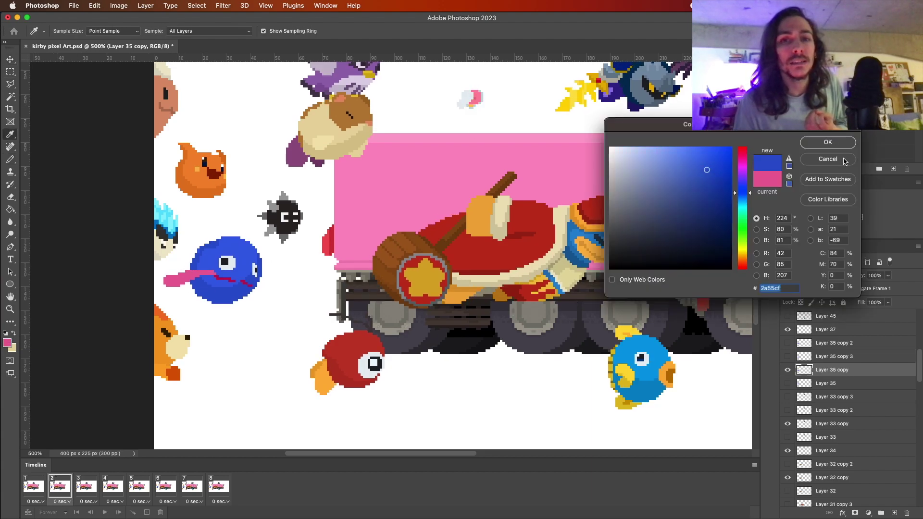
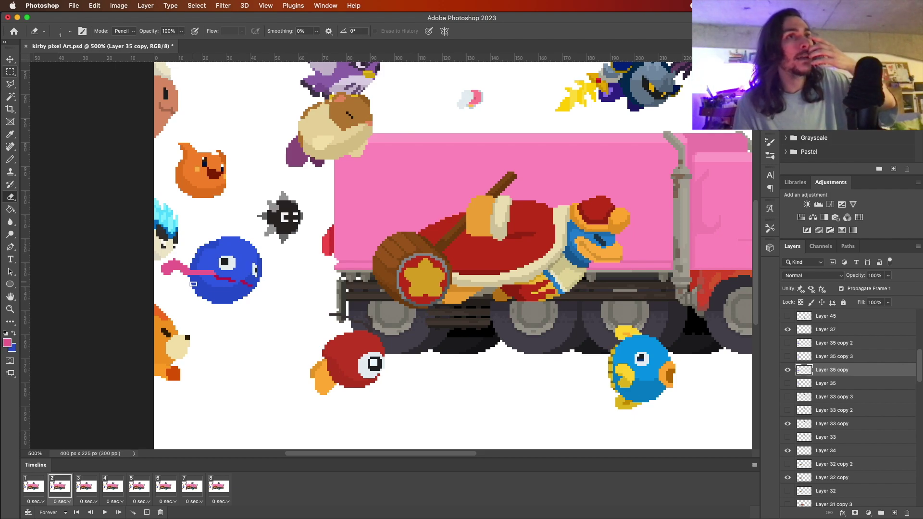
Step through the later frames and play the loop, stopping on frame 2
key(Right)
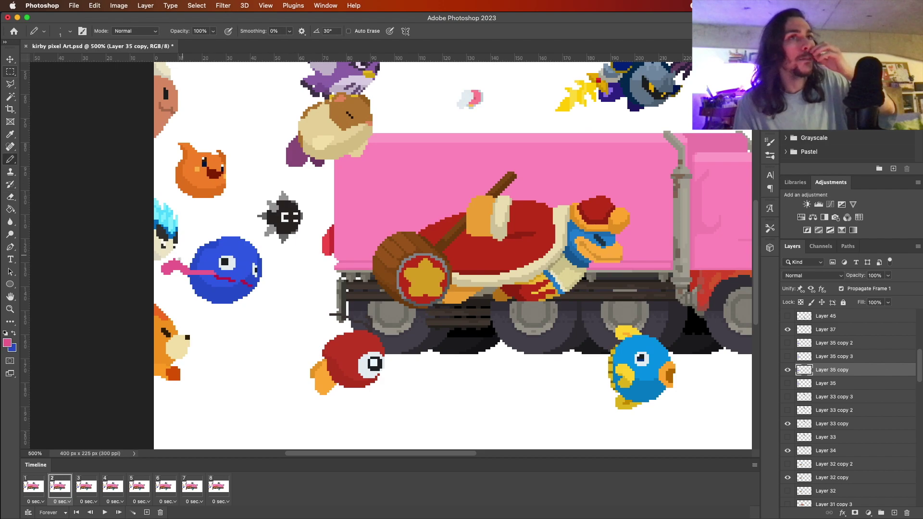
key(Right)
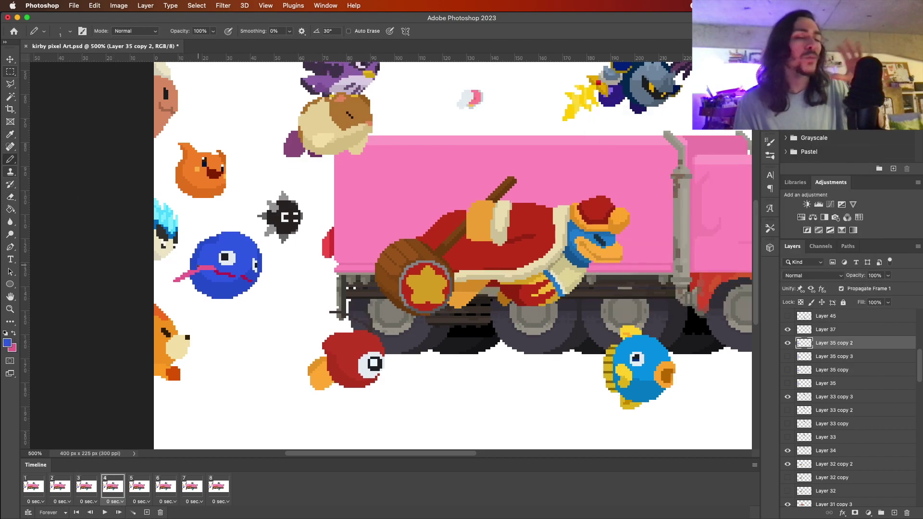
key(space)
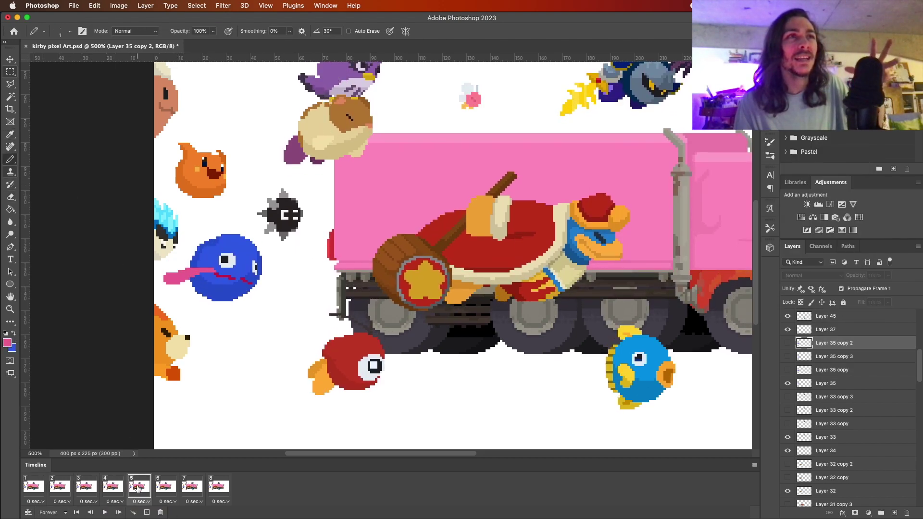
click(56, 487)
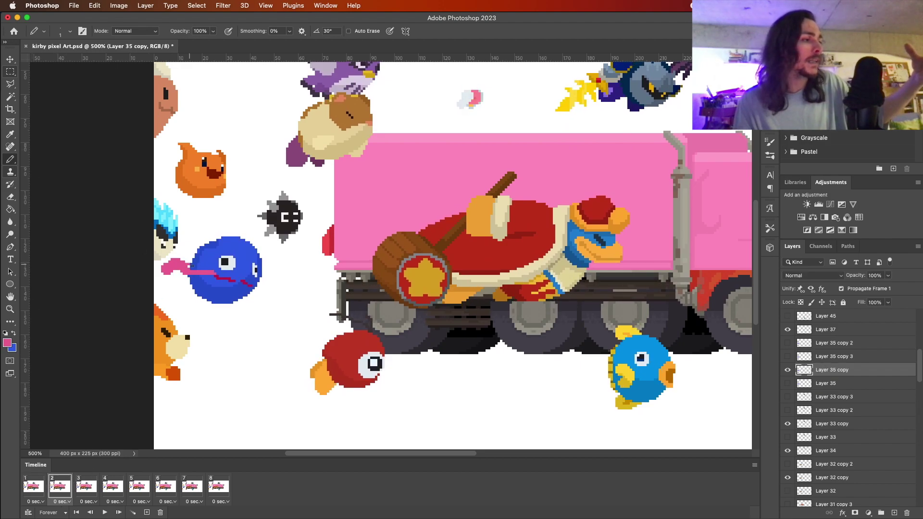
key(x)
key(b)
Preview again to frame 5 and select a thin strip beside the blue creature's tongue
click(104, 513)
click(104, 513)
key(m)
drag(159, 271, 166, 295)
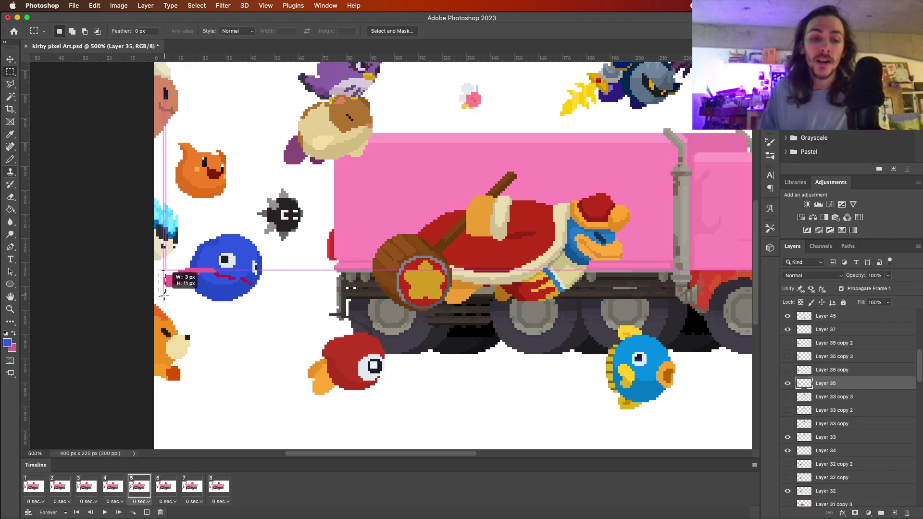
Erase stray pixels along the blue creature's lower edge on the earlier frame
click(33, 486)
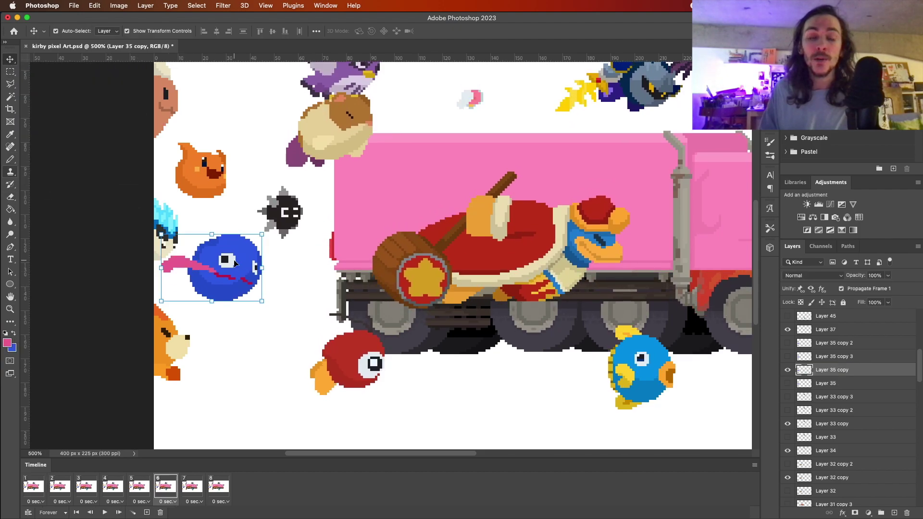
alt+click(226, 279)
key(space)
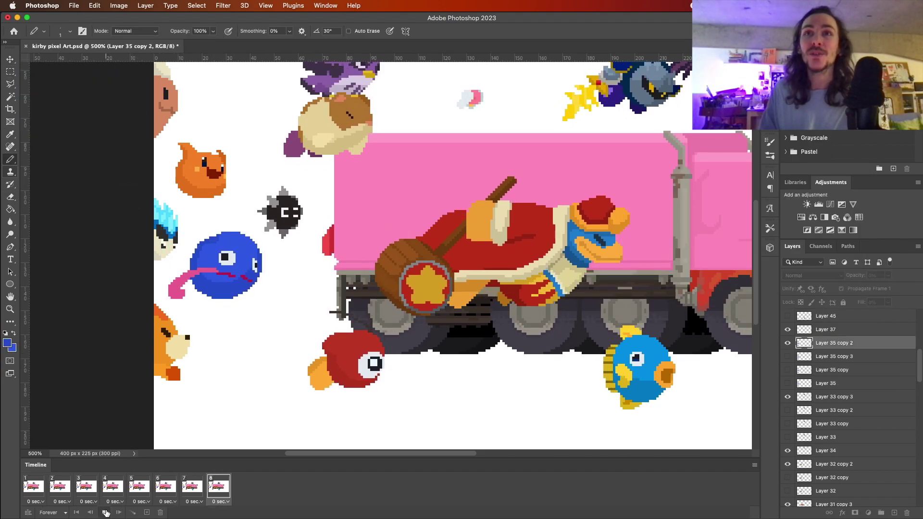
key(e)
drag(256, 294, 207, 294)
key(b)
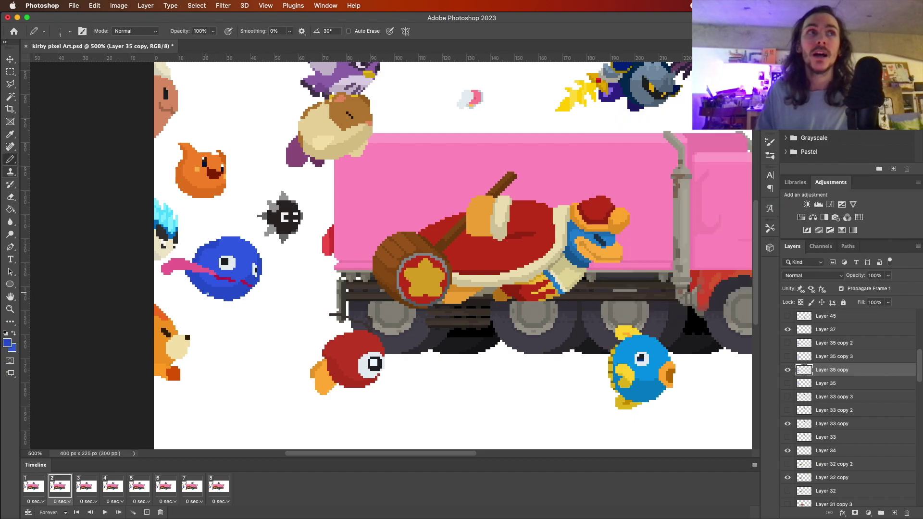
Replay the loop to compare poses, then zoom out and back in on the scene
key(space)
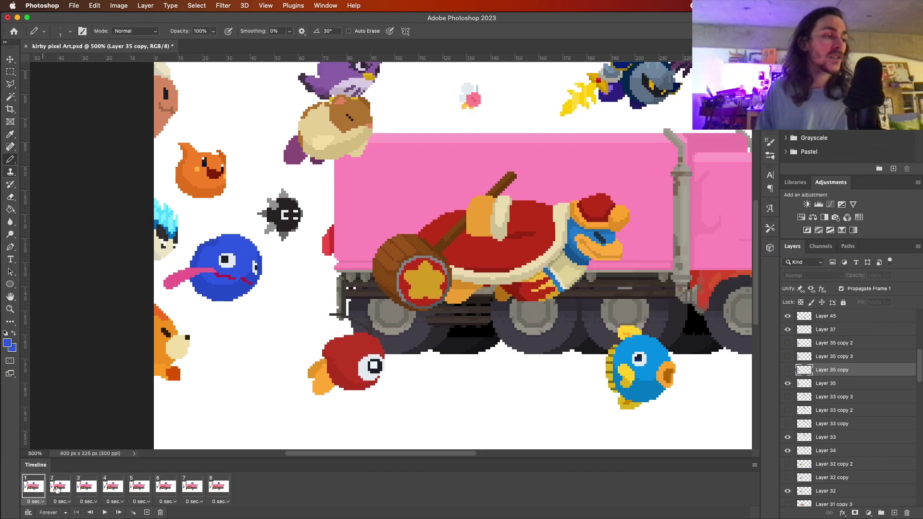
key(space)
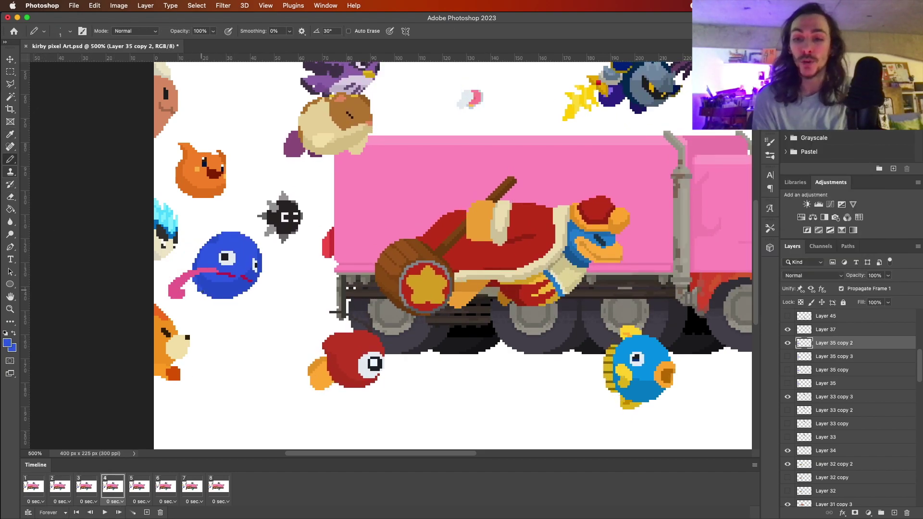
key(space)
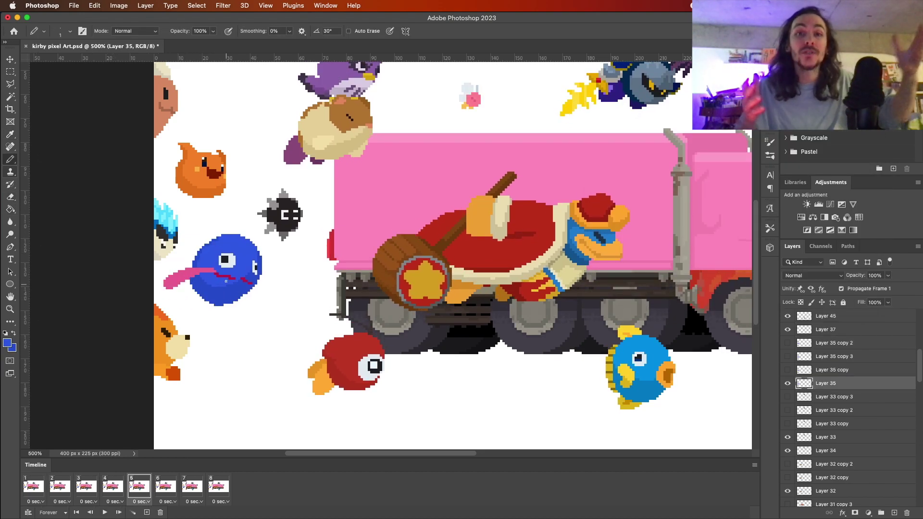
key(space)
key(space)
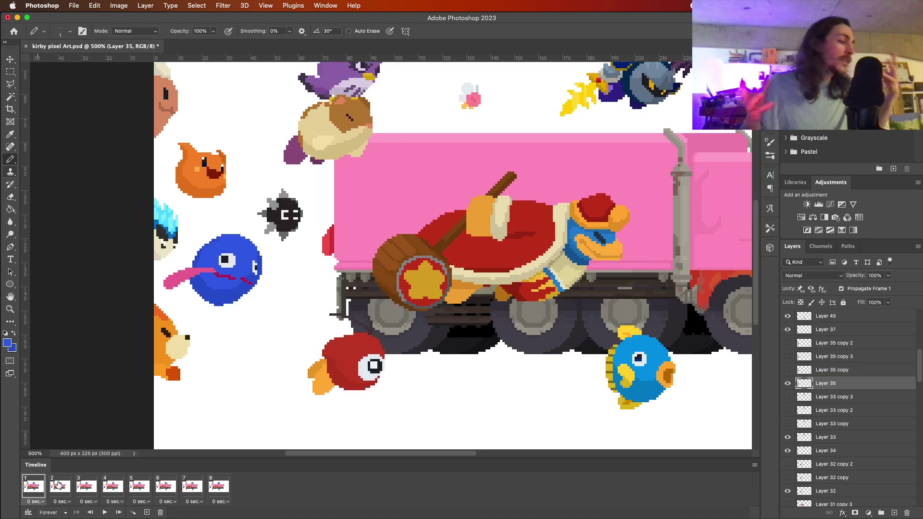
key(z)
key(ctrl+minus)
key(ctrl+minus)
key(ctrl+minus)
key(ctrl+plus)
key(ctrl+plus)
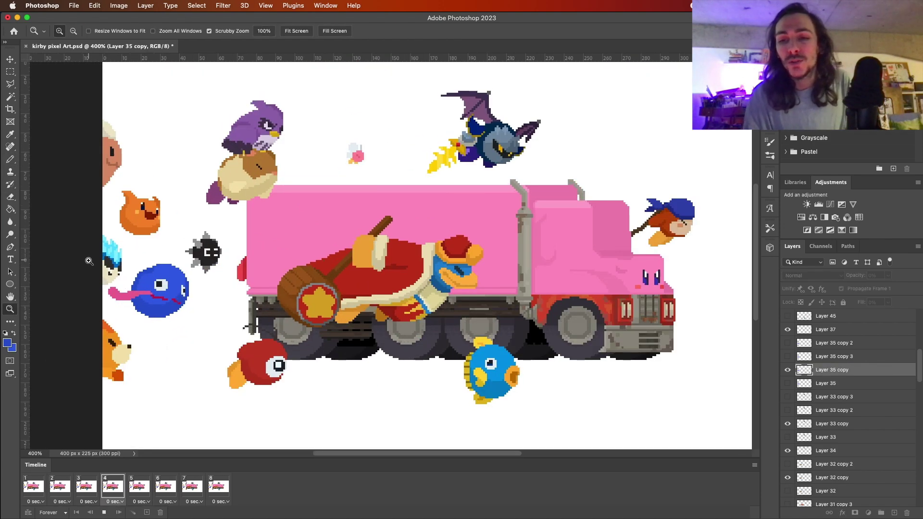
Play the loop and pick the orange creature's layer to review its pose on frame 7
key(v)
key(space)
right_click(832, 410)
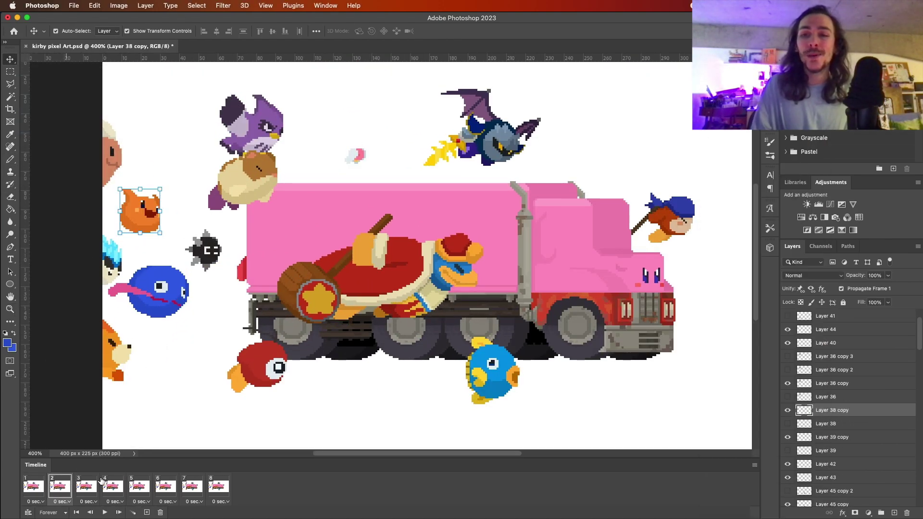
key(space)
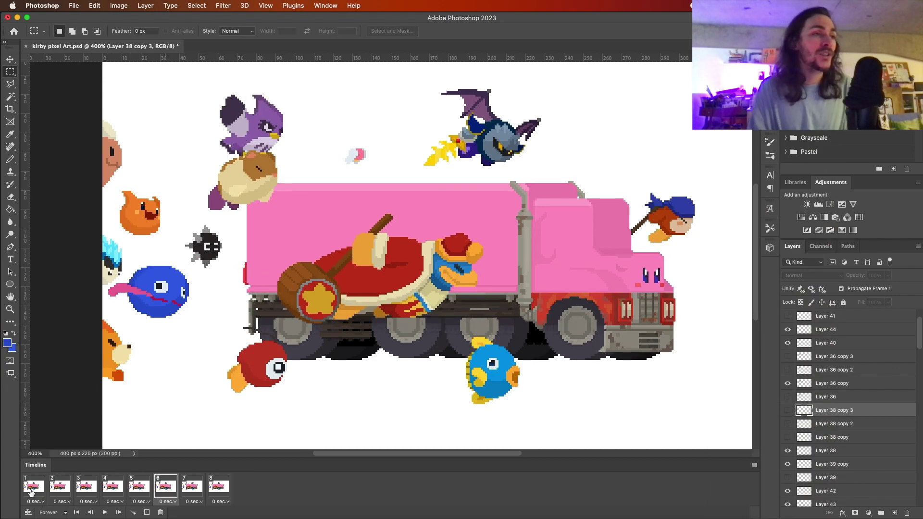
key(v)
key(space)
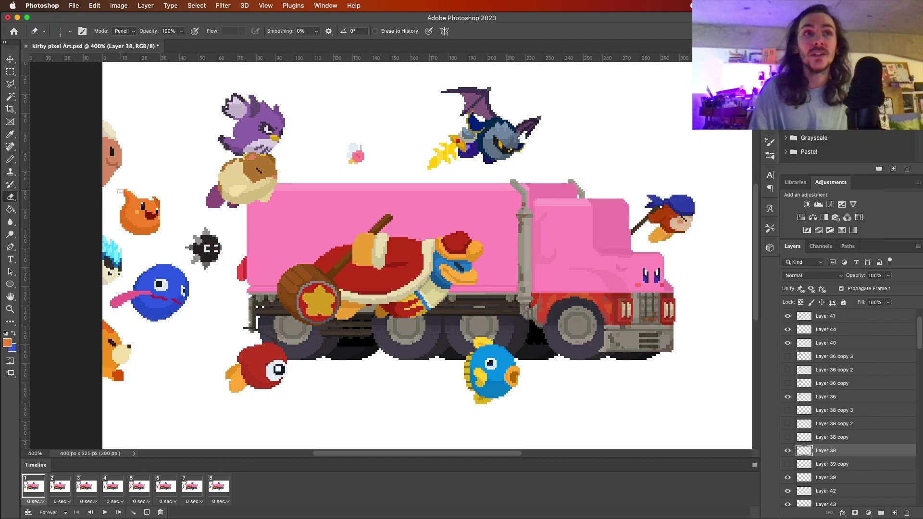
click(11, 159)
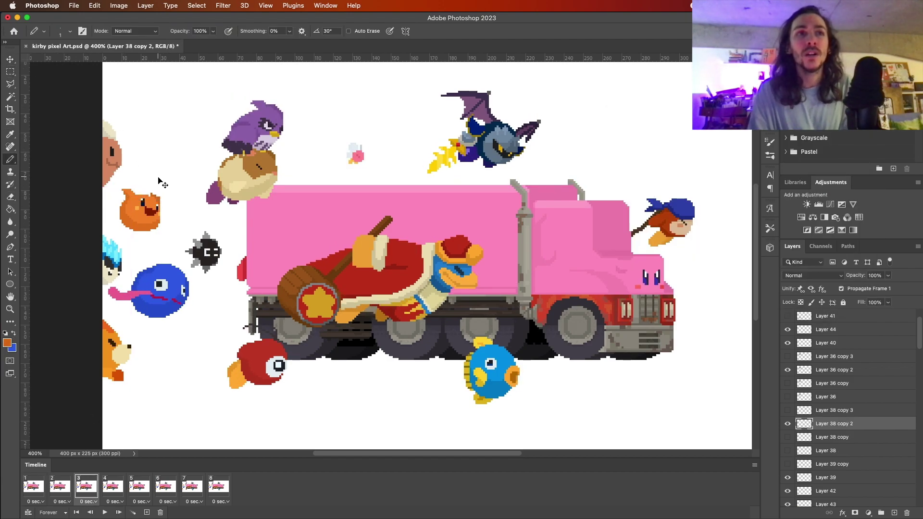
Check the left-edge and orange creatures on frames 2 and 1, then replay from frame 1
click(55, 485)
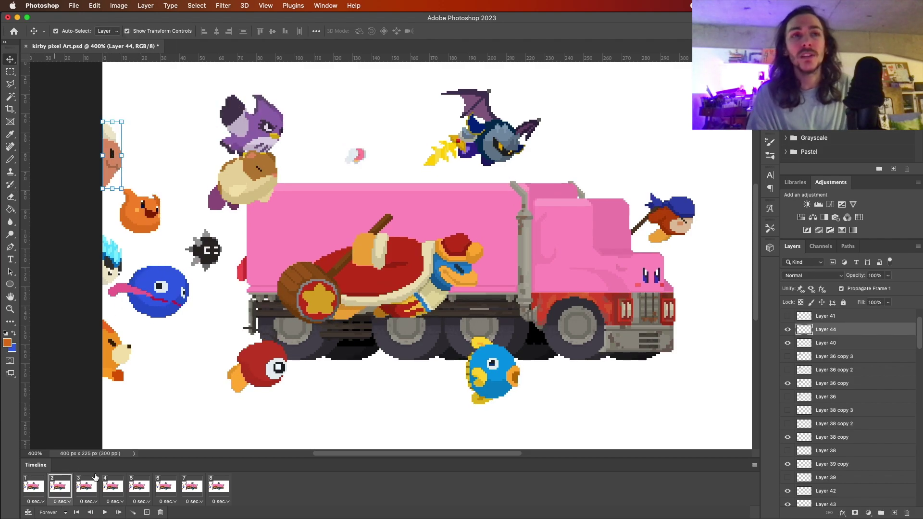
click(121, 341)
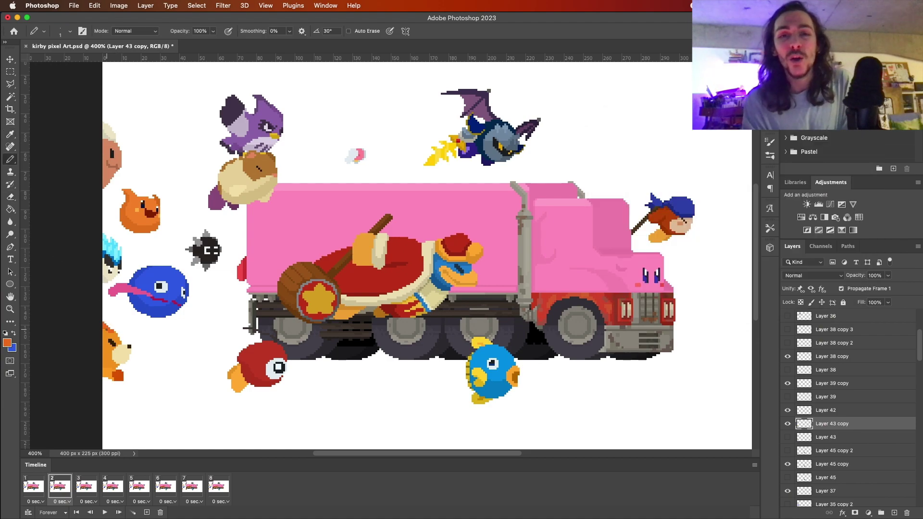
key(v)
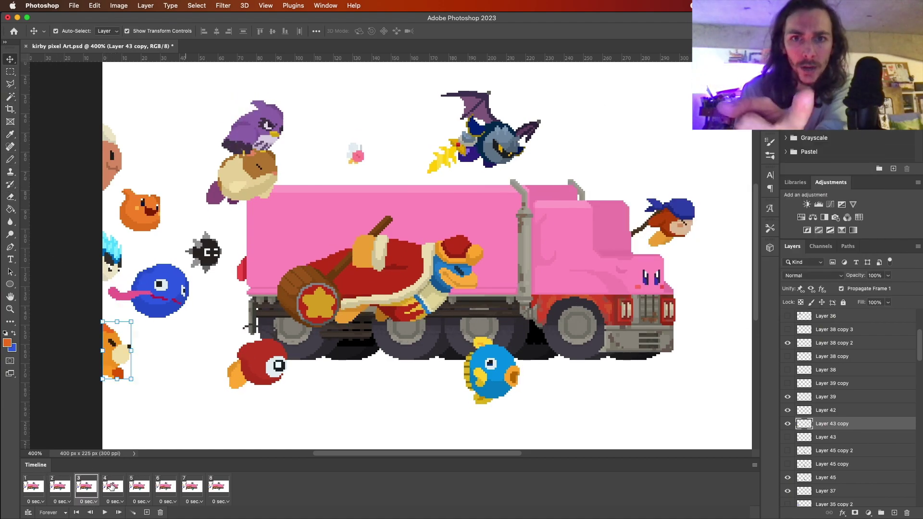
click(37, 488)
key(m)
click(105, 512)
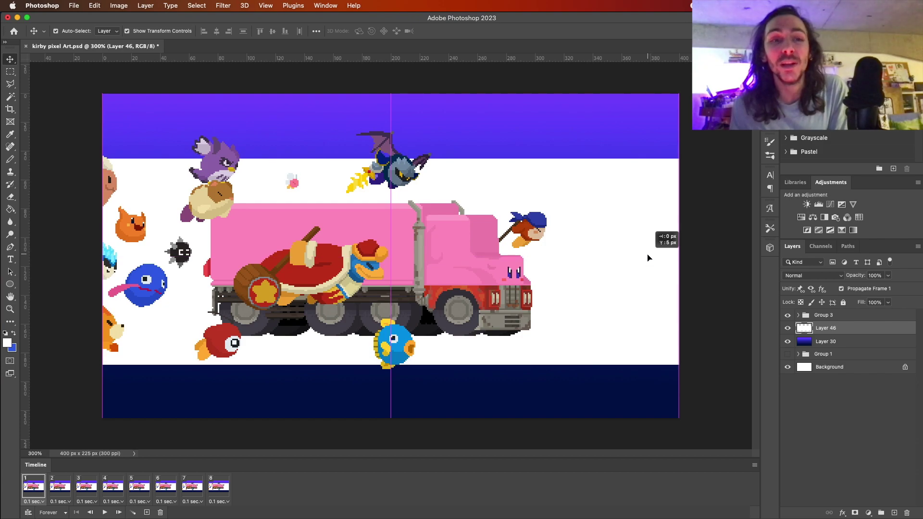
Sample and choose pink, then white, as the stripe drawing colours
key(i)
click(742, 258)
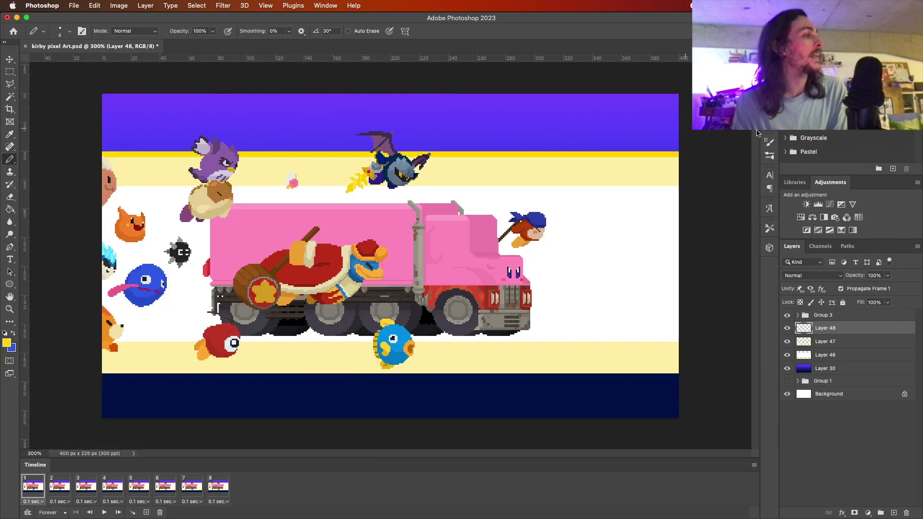
click(828, 142)
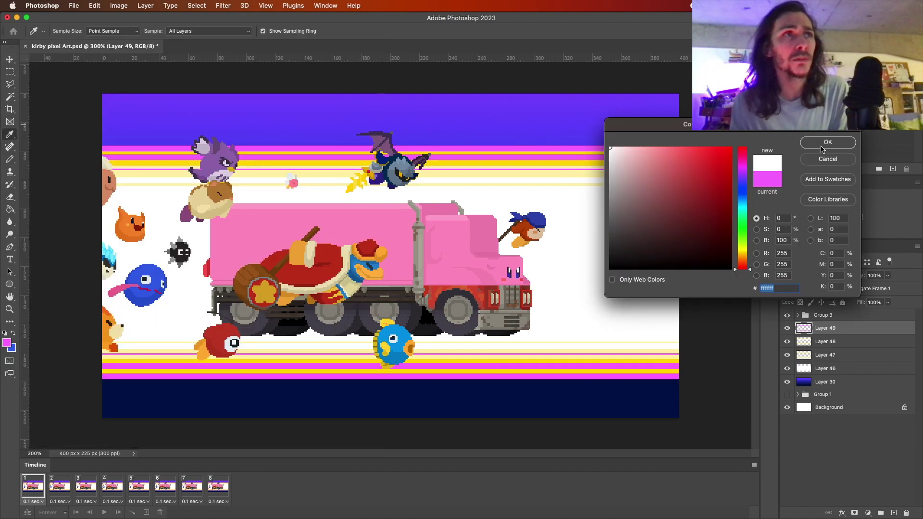
click(821, 143)
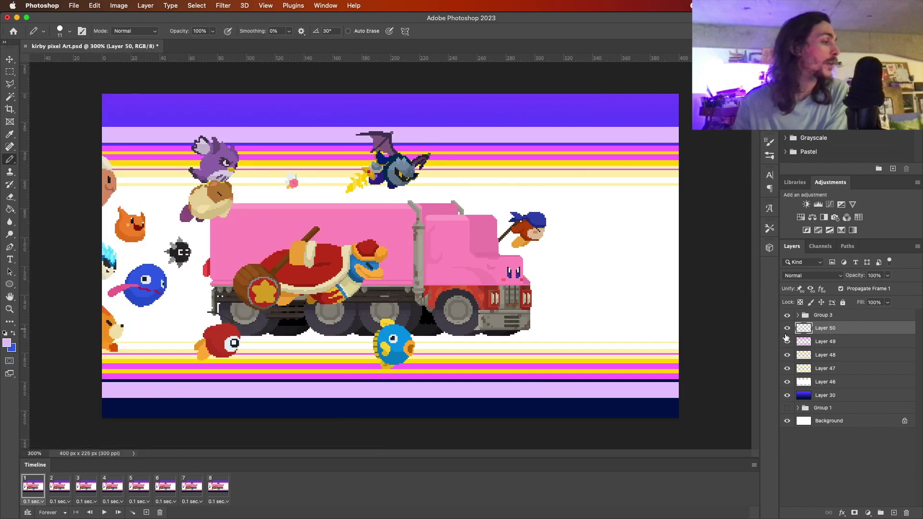
Try several blend modes on the lavender stripe layers and settle on Vivid Light
click(825, 382)
click(813, 276)
click(806, 446)
click(865, 368)
click(813, 275)
click(798, 447)
click(866, 355)
click(813, 275)
click(809, 429)
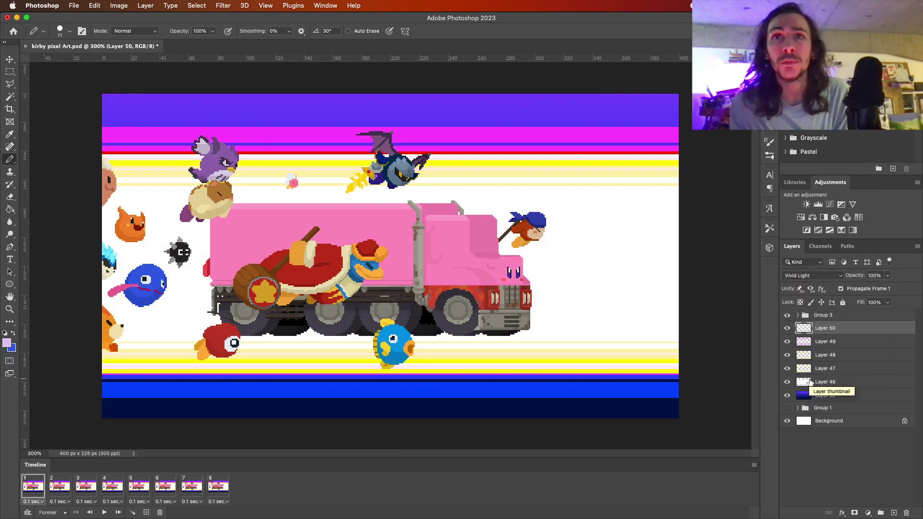
Add new stripe layers 51–54 for magenta streaks, hiding Layer 53 to compare
click(828, 347)
key(ctrl+shift+alt+n)
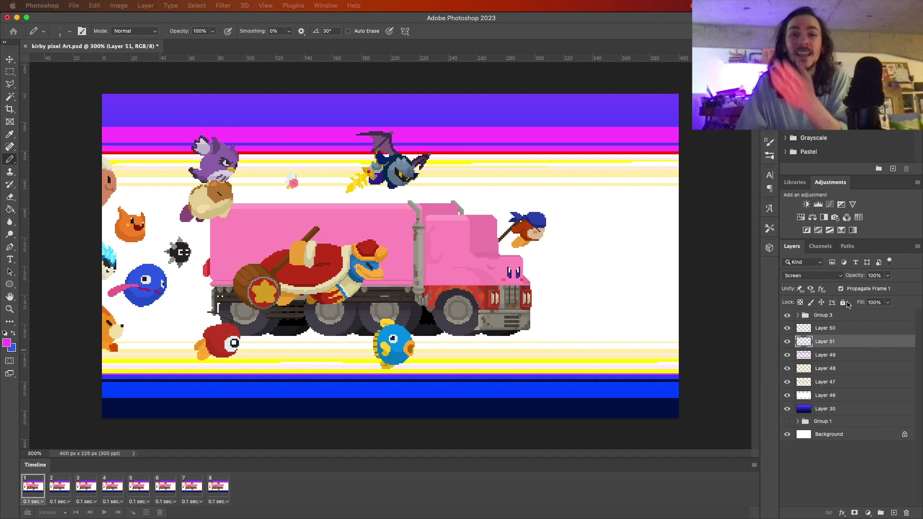
key(ctrl+shift+alt+n)
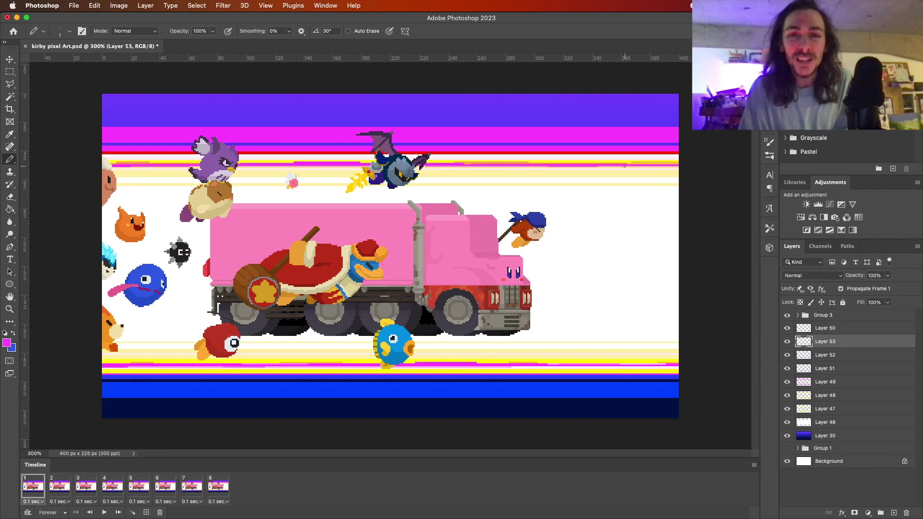
click(787, 342)
key(ctrl+shift+alt+n)
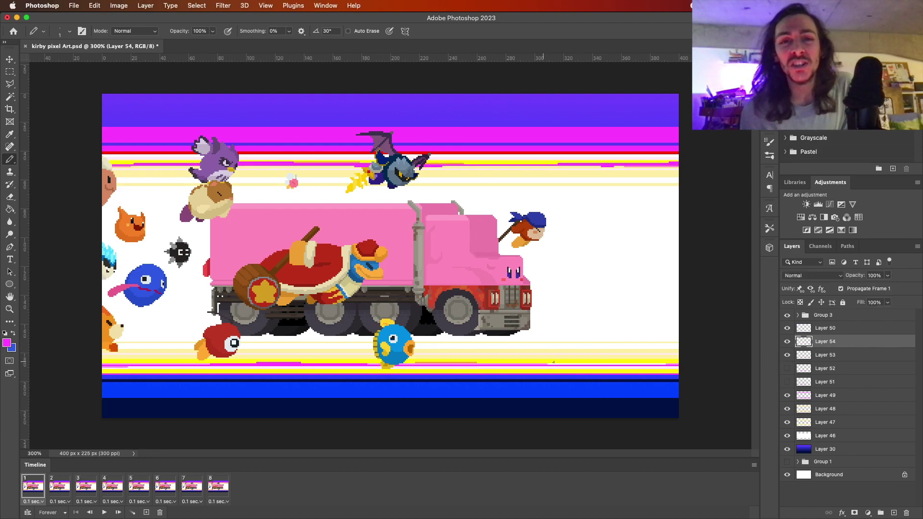
Preview the speed-streak loop, return to frame 1, and save the document
click(826, 341)
click(104, 513)
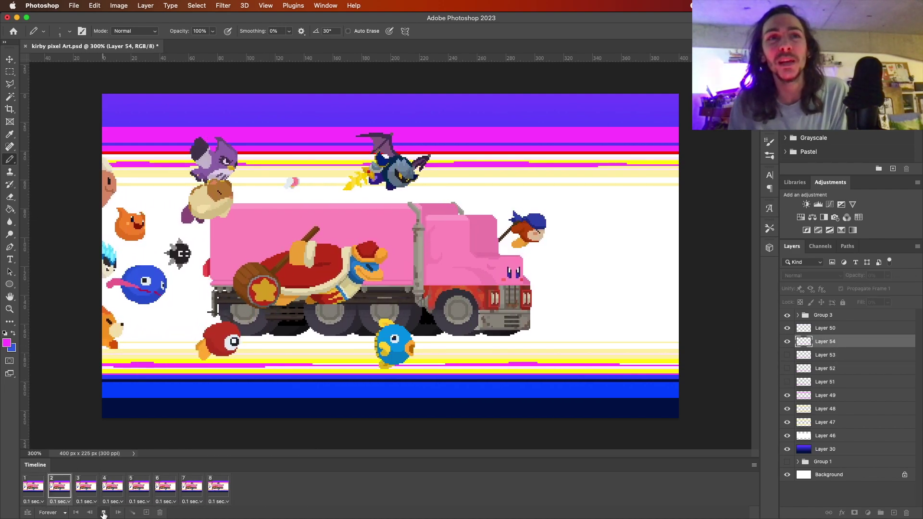
click(104, 513)
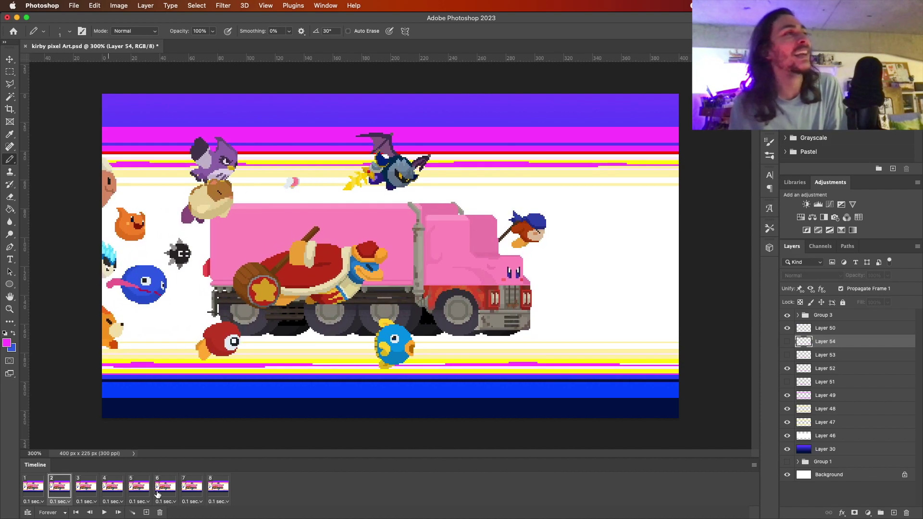
key(v)
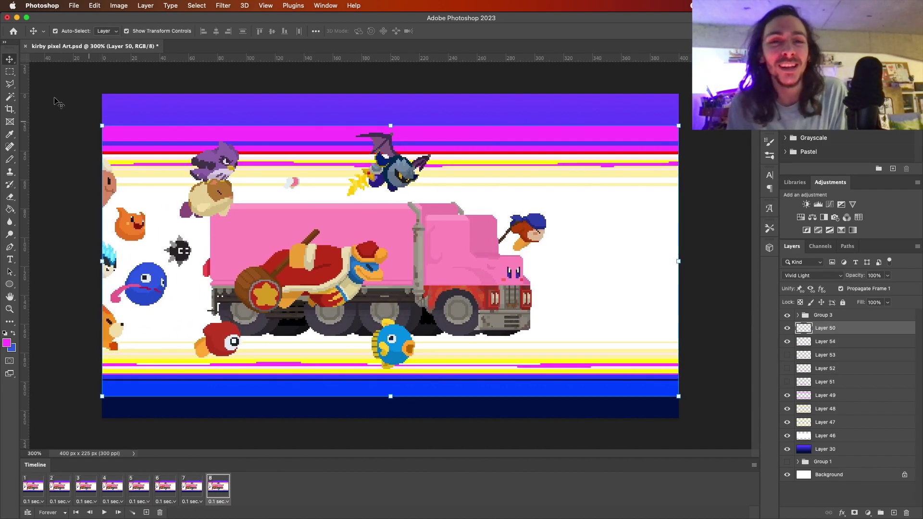
click(33, 487)
key(m)
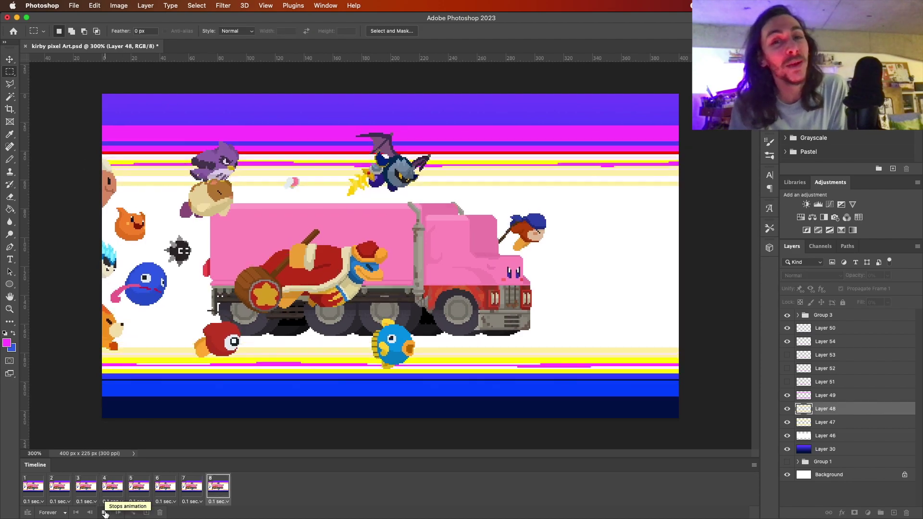
key(m)
key(ctrl+s)
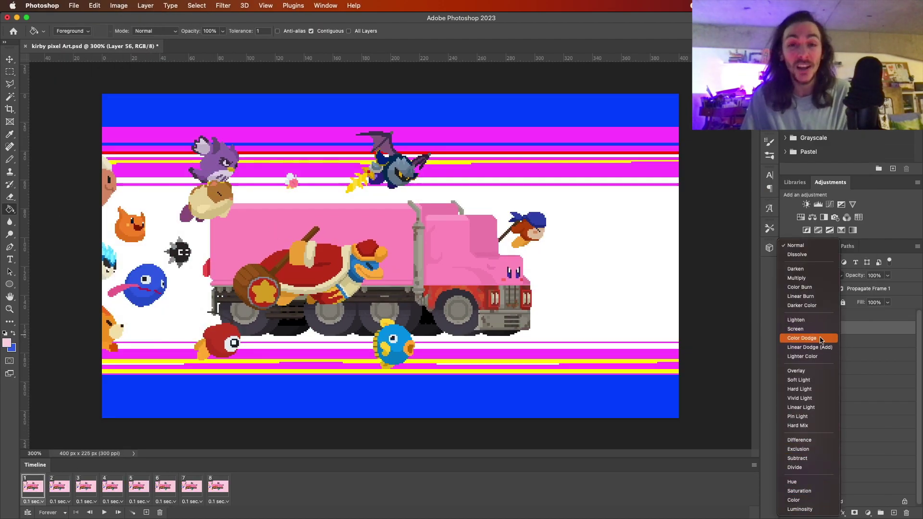
Set the purple layer to Hard Mix, group layers 46–56 into Group 4, and preview
click(802, 369)
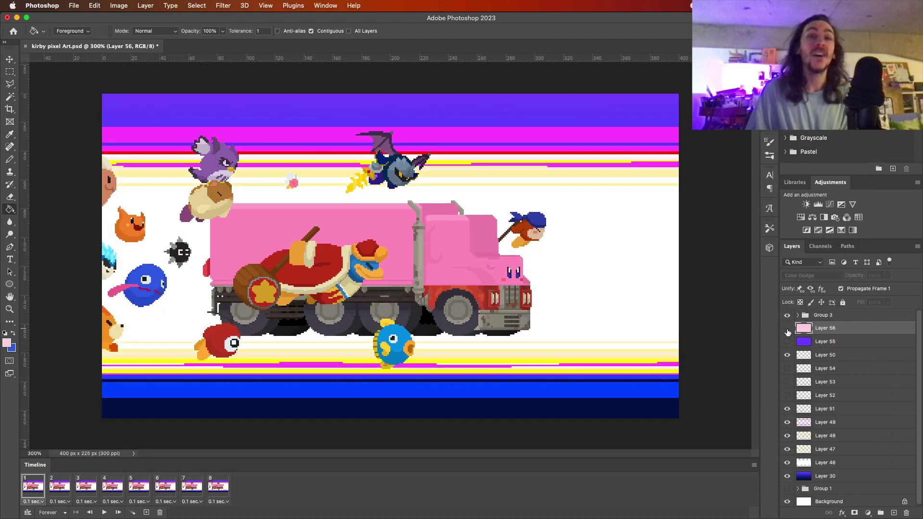
click(813, 275)
click(802, 364)
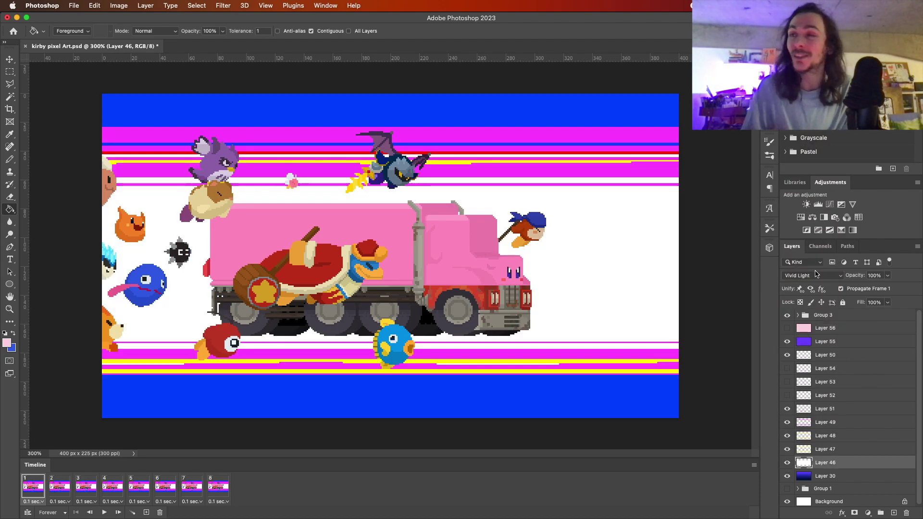
key(super+g)
click(104, 513)
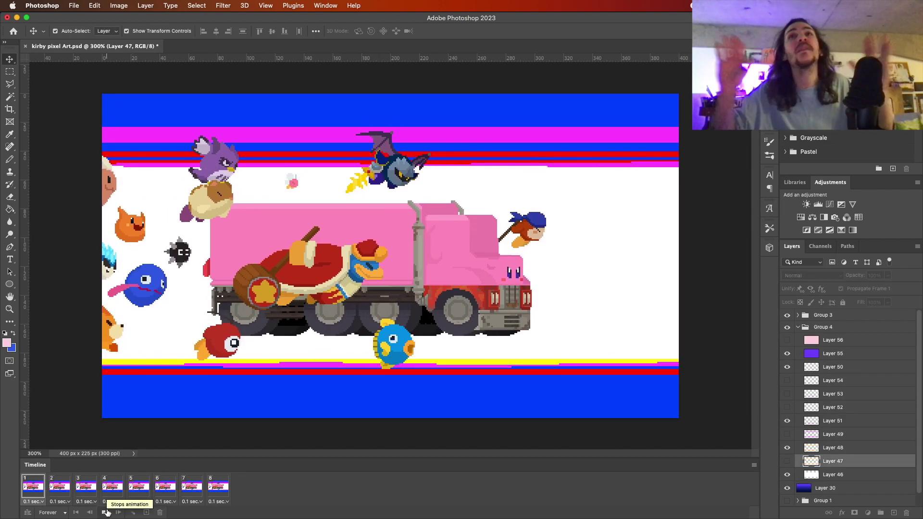
click(107, 513)
key(m)
Show the blue background Layer 30, duplicate it, and set the copy to Screen
click(788, 479)
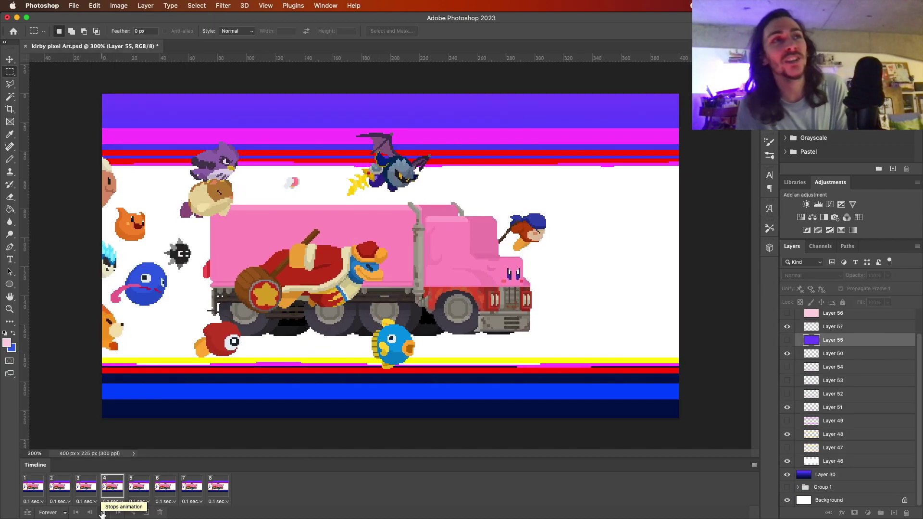
right_click(826, 475)
key(super+j)
click(813, 275)
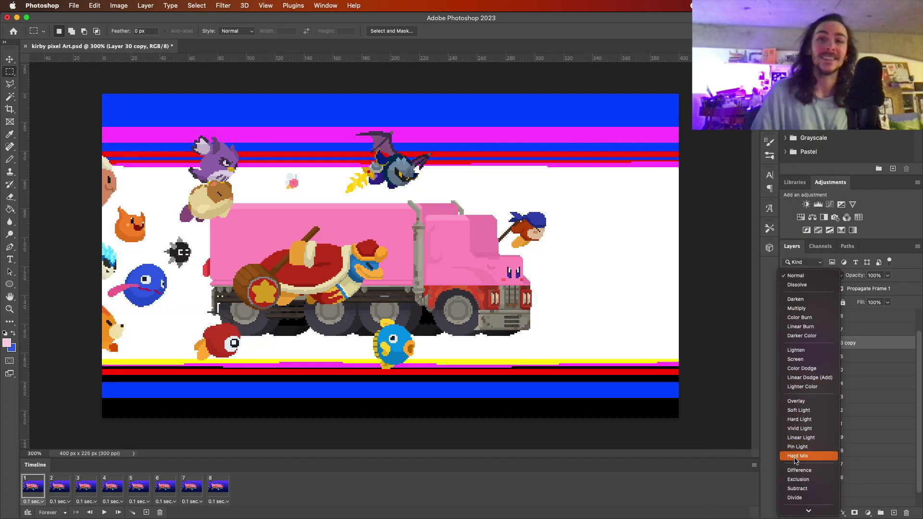
click(795, 498)
click(810, 276)
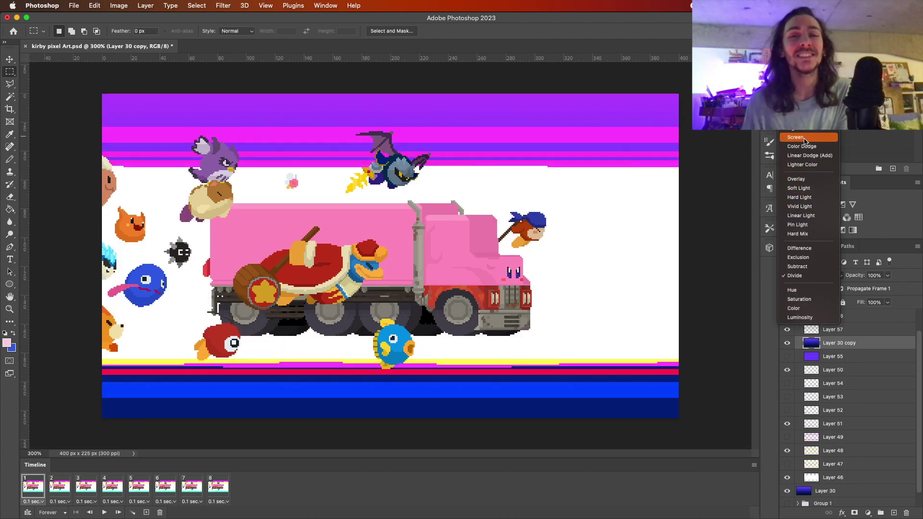
click(796, 137)
key(b)
scroll(908, 419, down, 3)
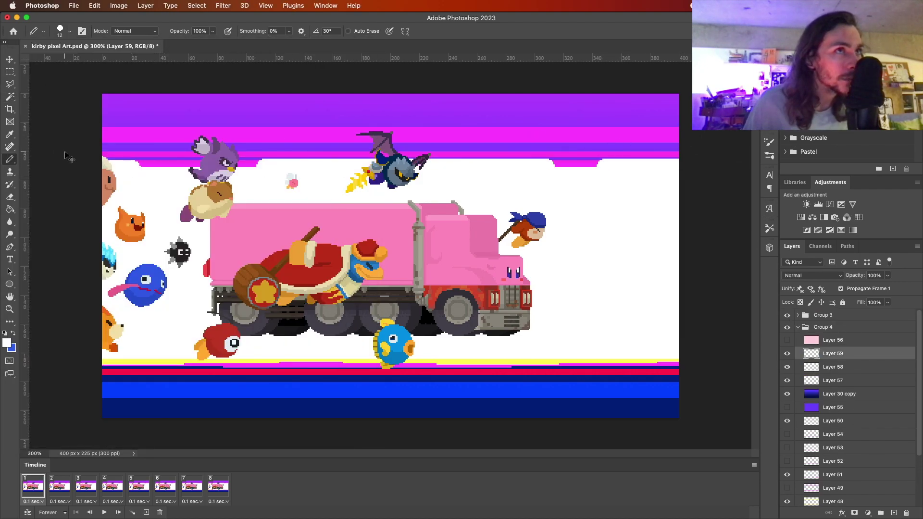
Move Layer 57 above Layer 58 and draw a 7 px white streak along the bottom stripes
drag(818, 380, 818, 371)
key(space)
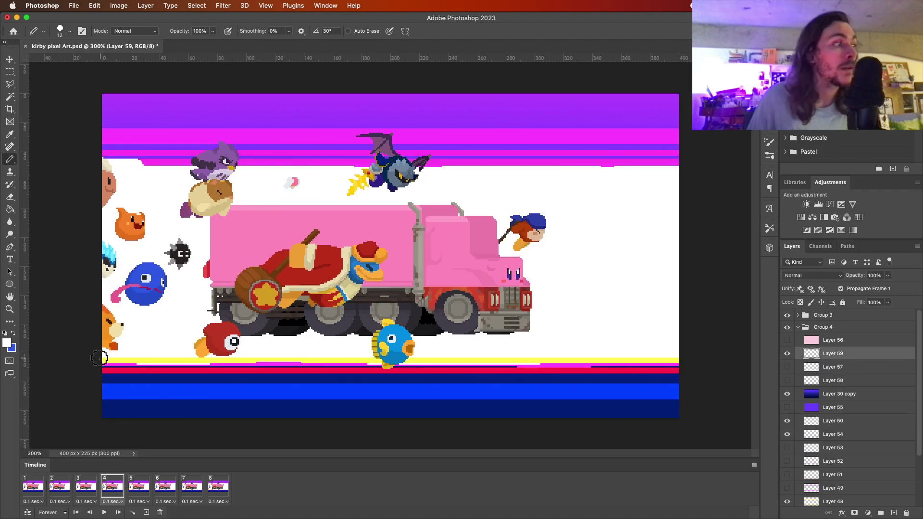
right_click(57, 63)
drag(59, 63, 57, 63)
key(Escape)
key(ctrl+shift+alt+n)
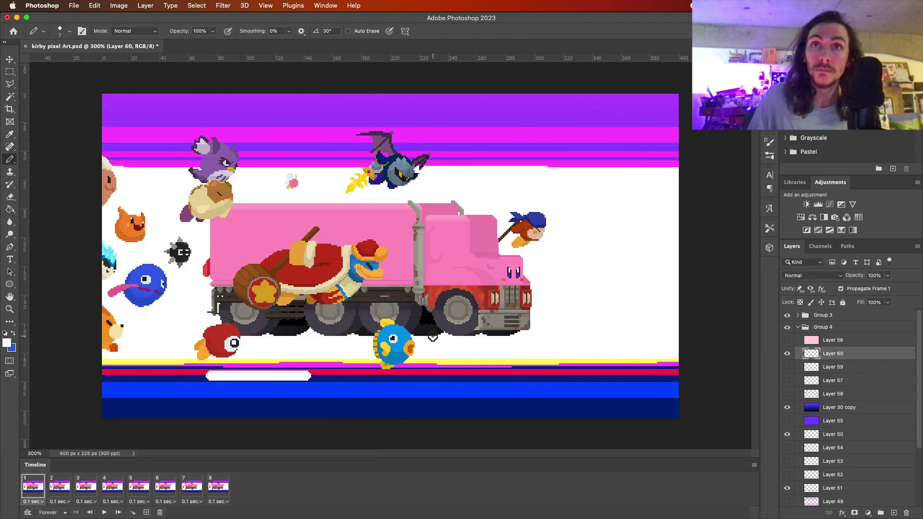
drag(611, 375, 702, 375)
key(ctrl+shift+alt+n)
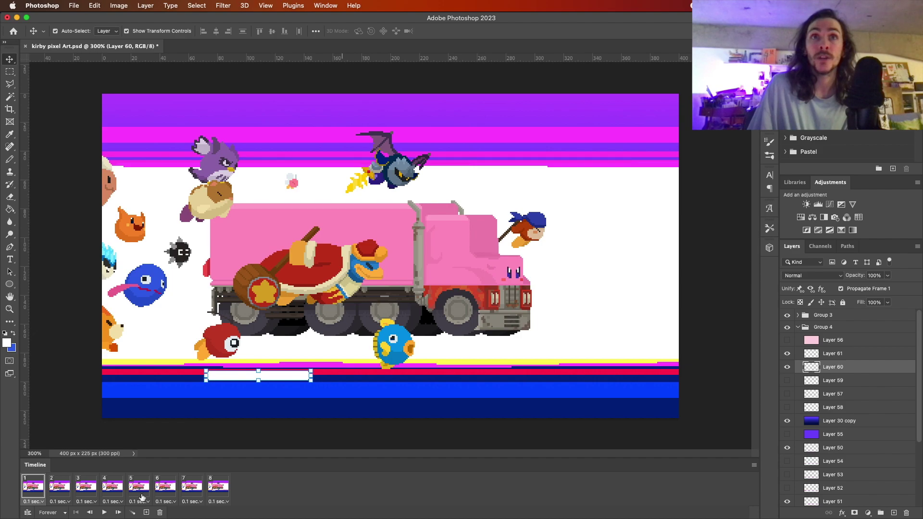
On frame 2, draw a short white streak at the upper right on a new layer
key(space)
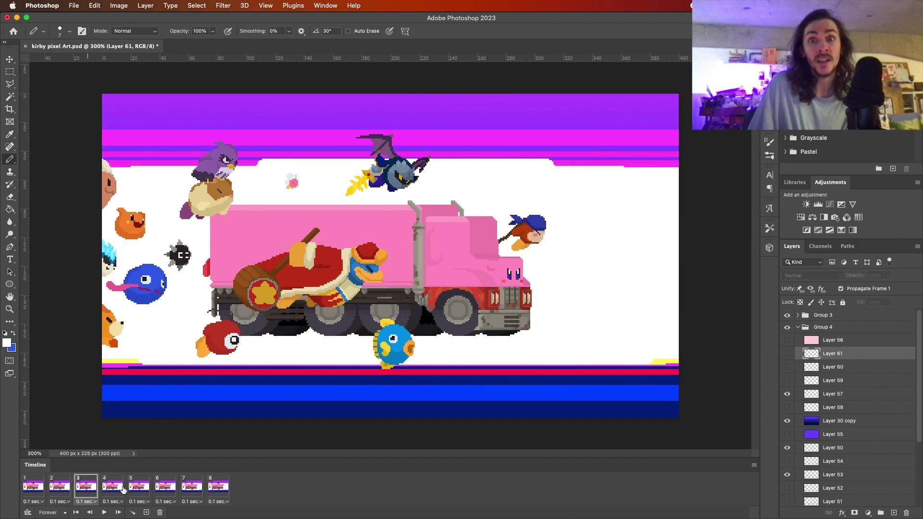
click(69, 484)
key(ctrl+shift+alt+n)
drag(662, 152, 702, 152)
key(m)
key(space)
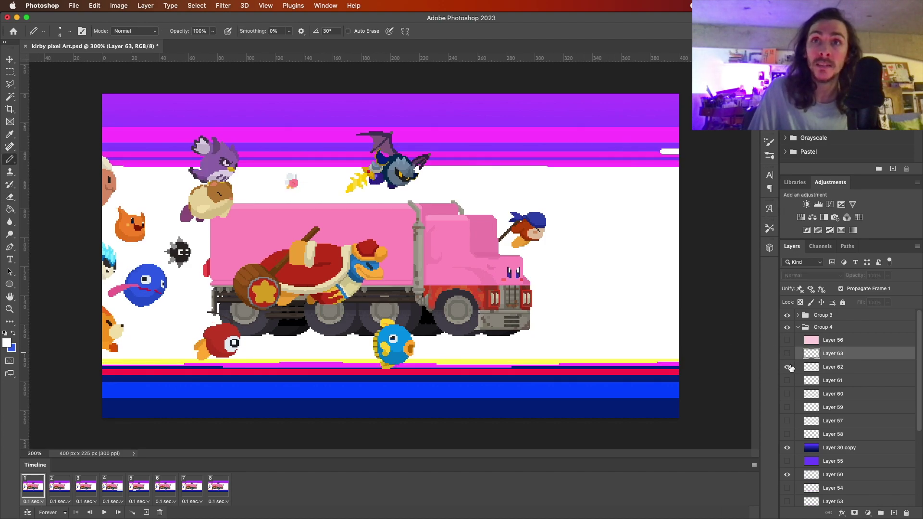
click(86, 486)
click(75, 513)
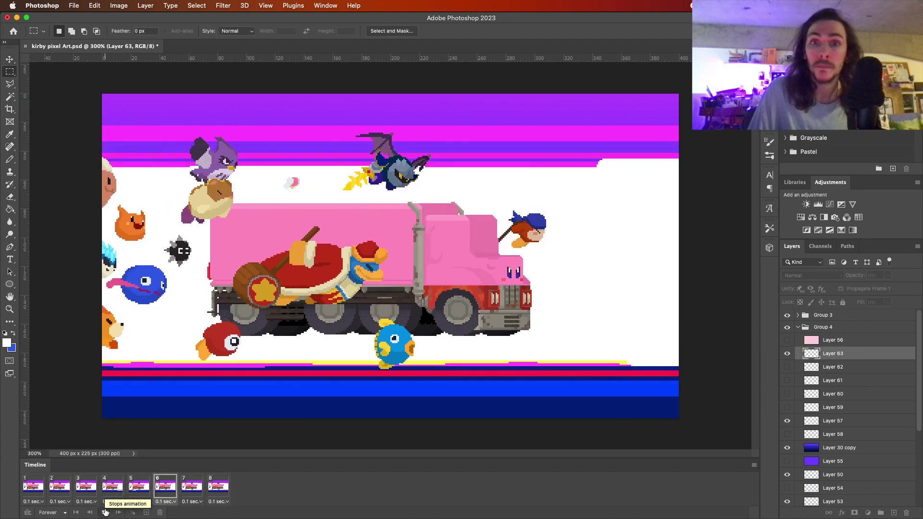
Add Layer 64 and drag a white gradient fading down over the sky
key(g)
click(93, 31)
key(Escape)
key(ctrl+shift+alt+n)
drag(395, 192, 394, 125)
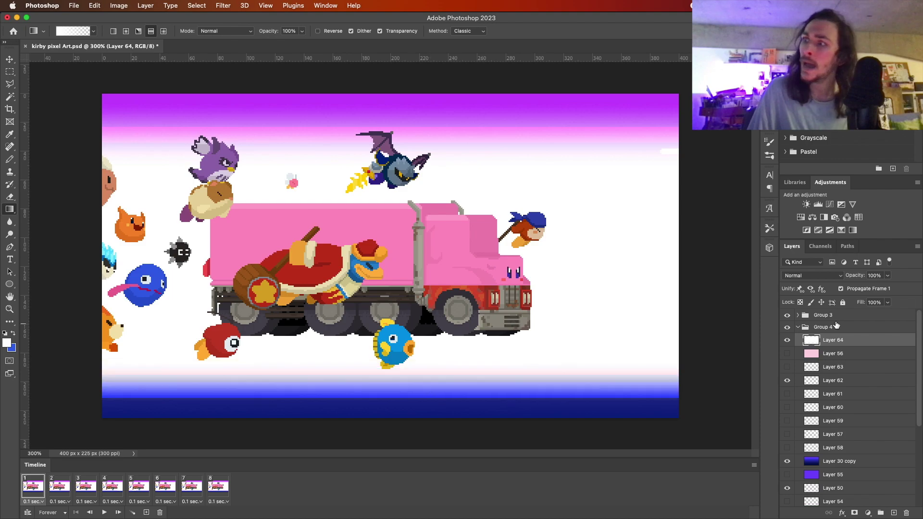
Redraw the gradient in orange from the middle and set it to Vivid Light
click(812, 276)
click(7, 343)
drag(471, 240, 471, 98)
click(812, 276)
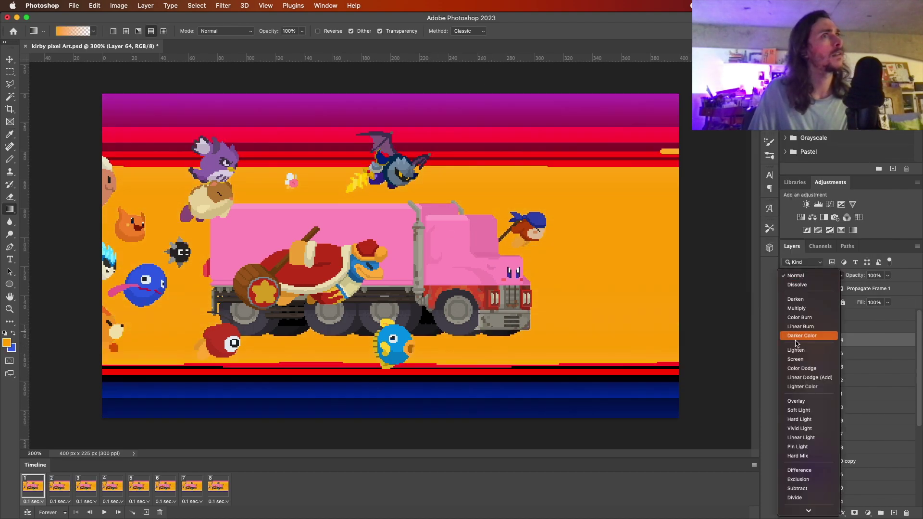
click(813, 418)
Free Transform the orange gradient taller downward and duplicate the layer
key(ctrl+t)
drag(390, 418, 401, 480)
key(Return)
key(ctrl+j)
click(813, 276)
click(813, 383)
Play the animation and view the last frame and frame 4
click(754, 465)
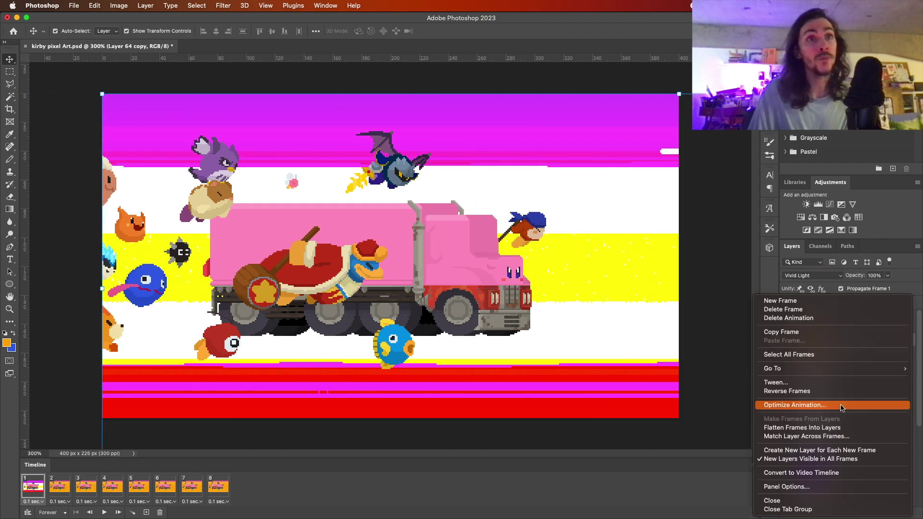
key(Escape)
key(space)
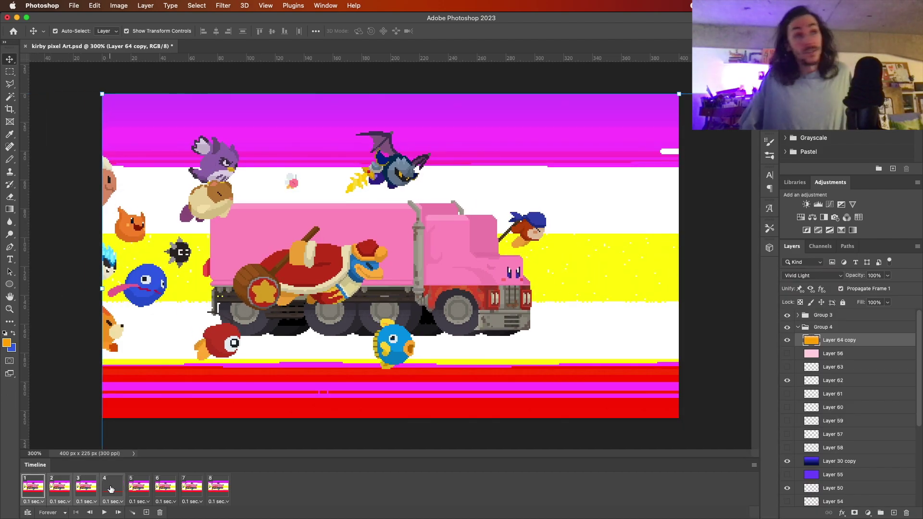
click(218, 488)
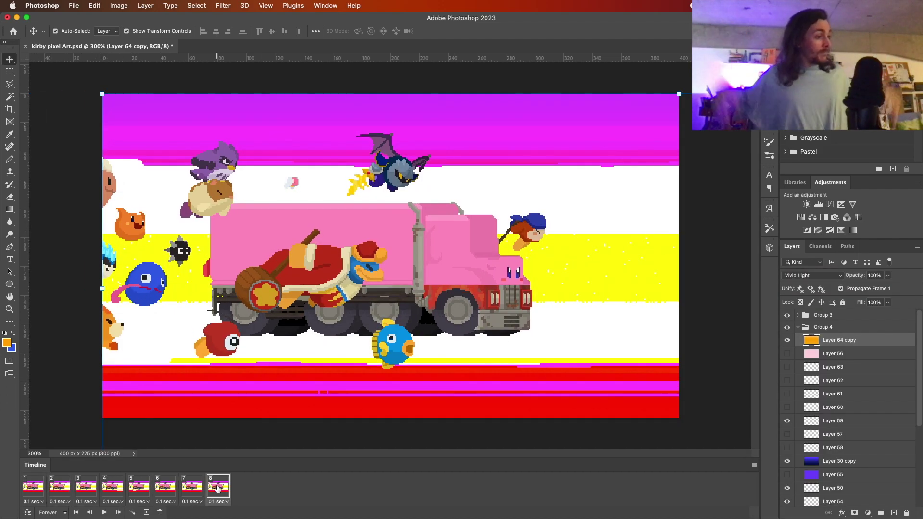
click(111, 487)
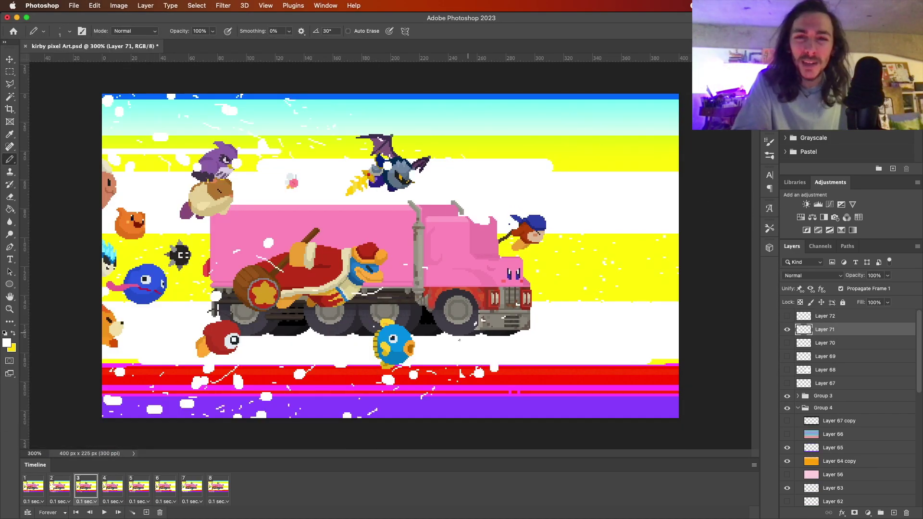
Paint white particles on Layer 69, then play the finished chase animation
click(789, 356)
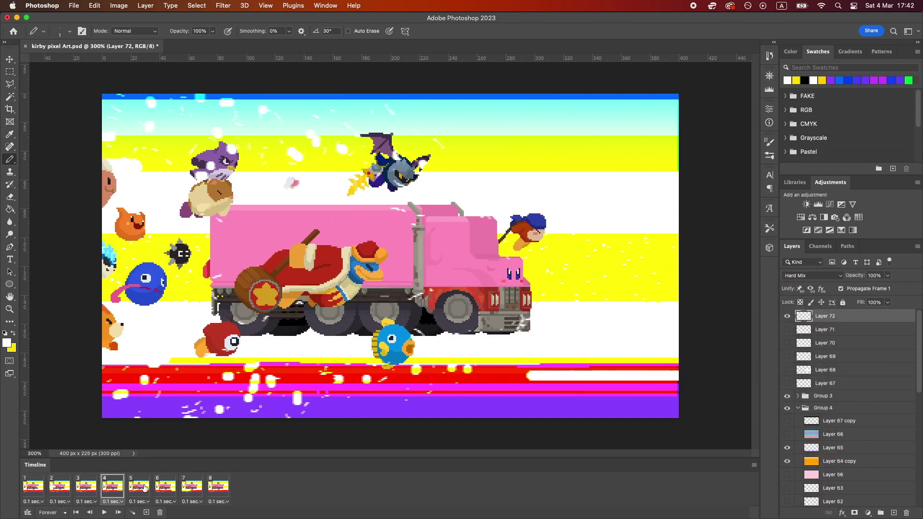
click(218, 487)
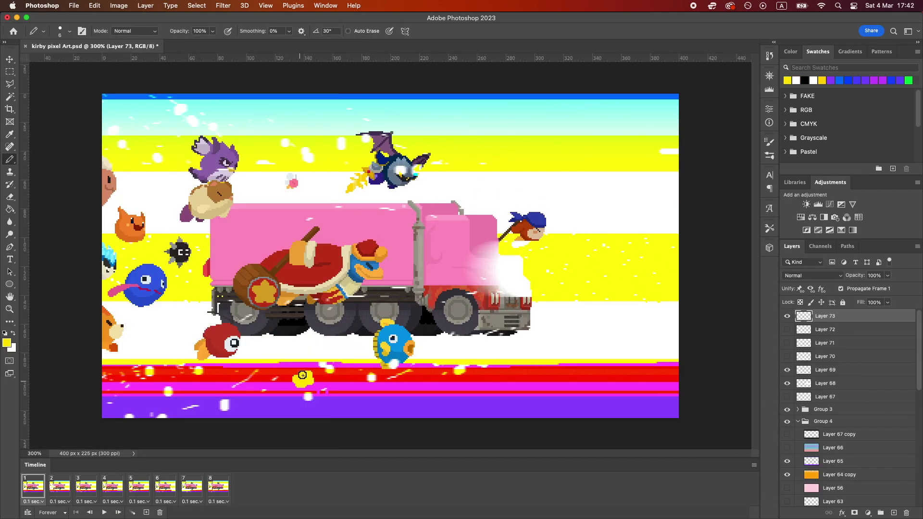
key(v)
click(104, 513)
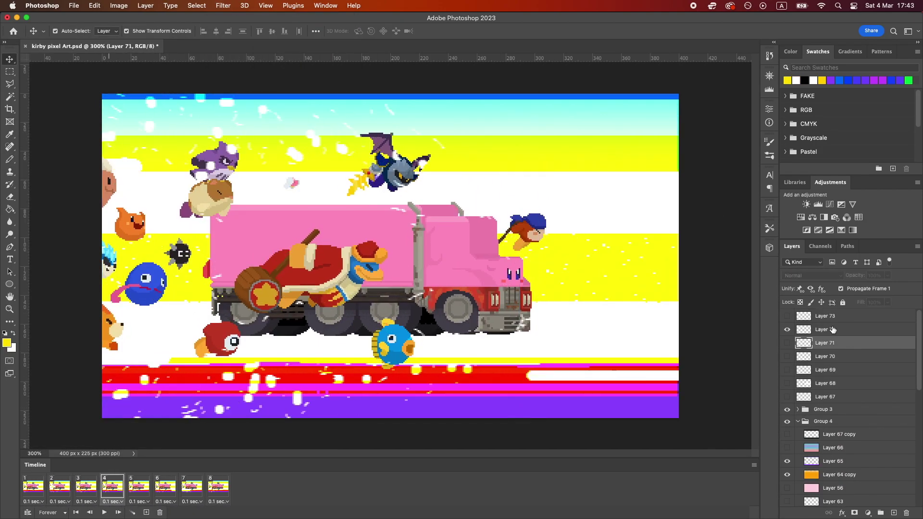